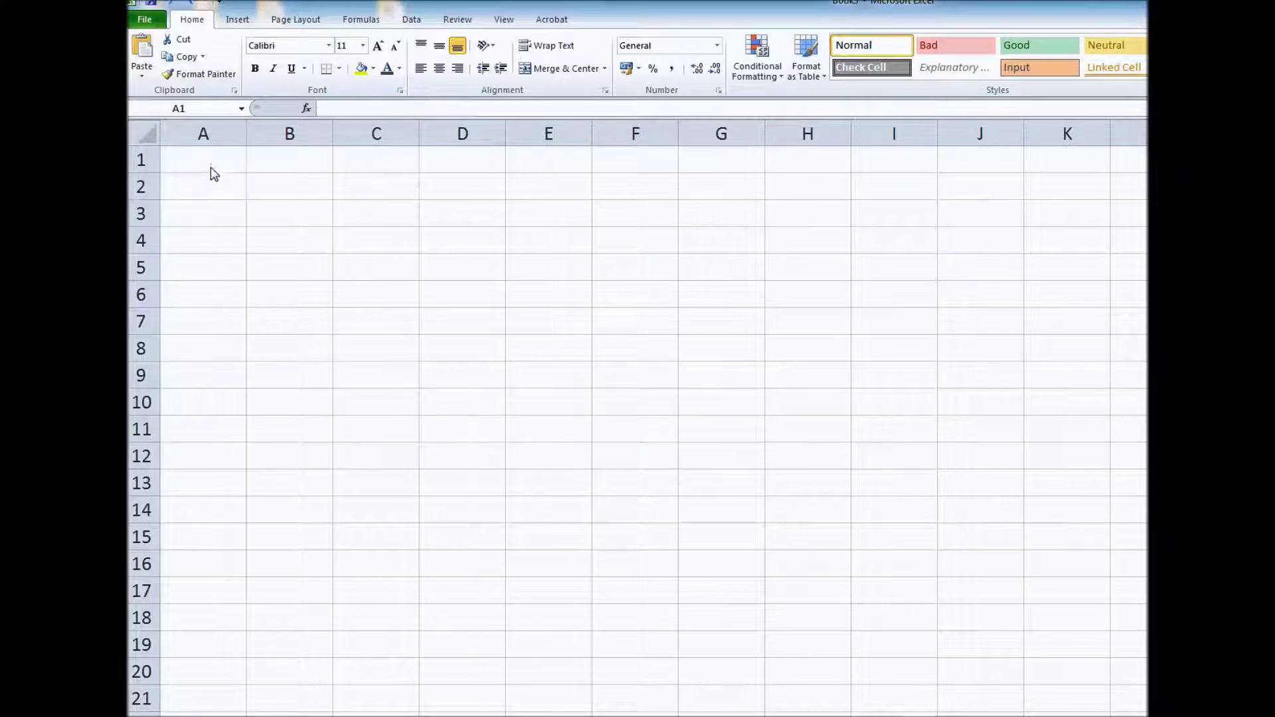
Step: Enter the title "Shopping List" in cell A1
left_click(210, 162)
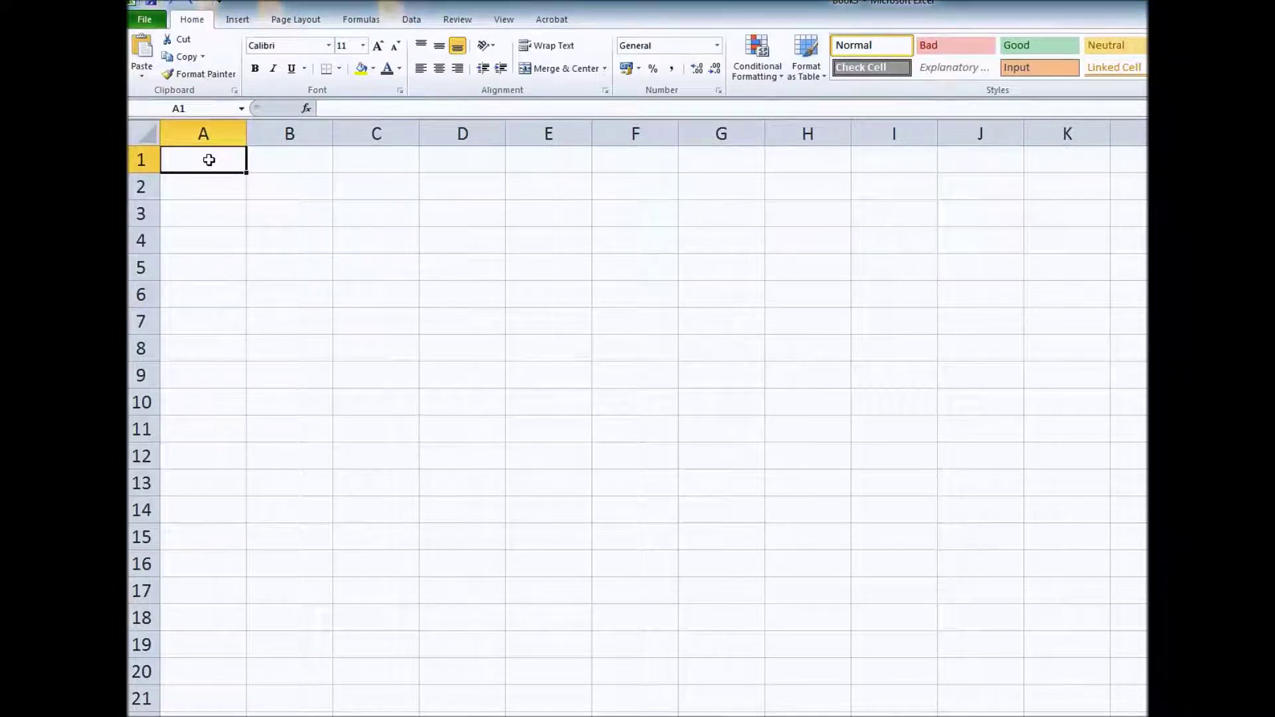
type("Sho")
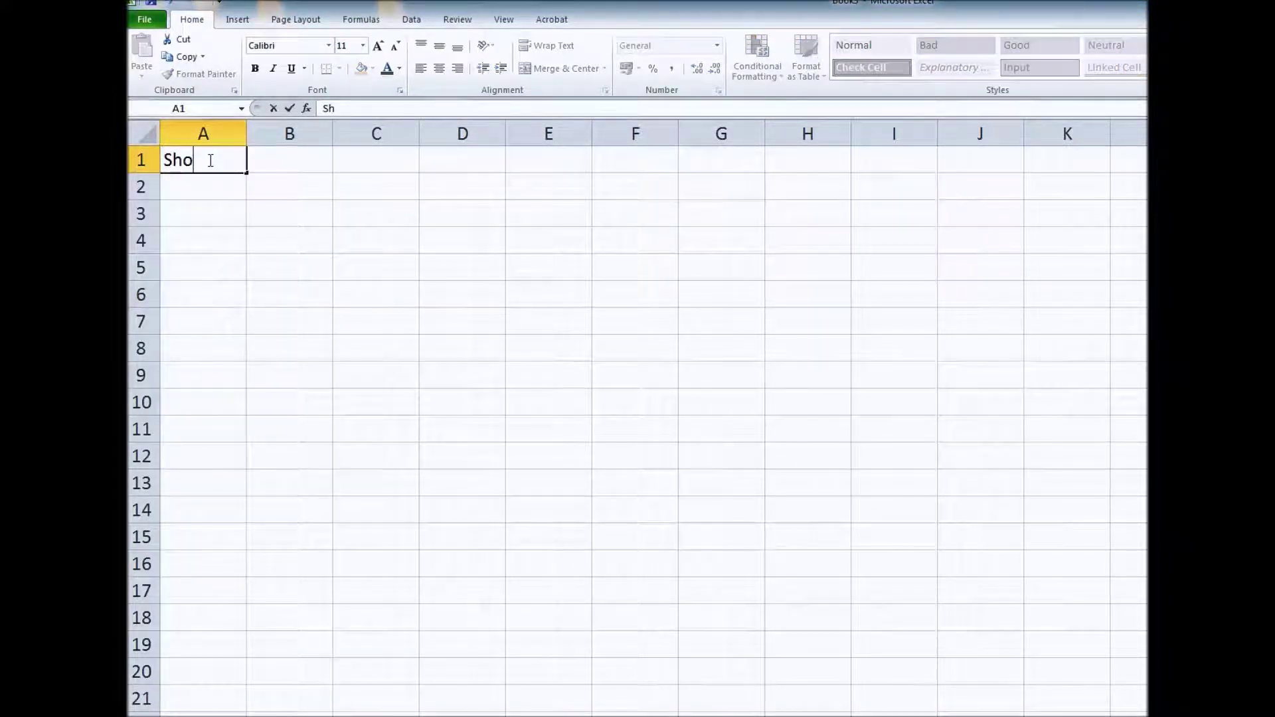
type("pping LIst")
key("BackSpace")
key("BackSpace")
key("BackSpace")
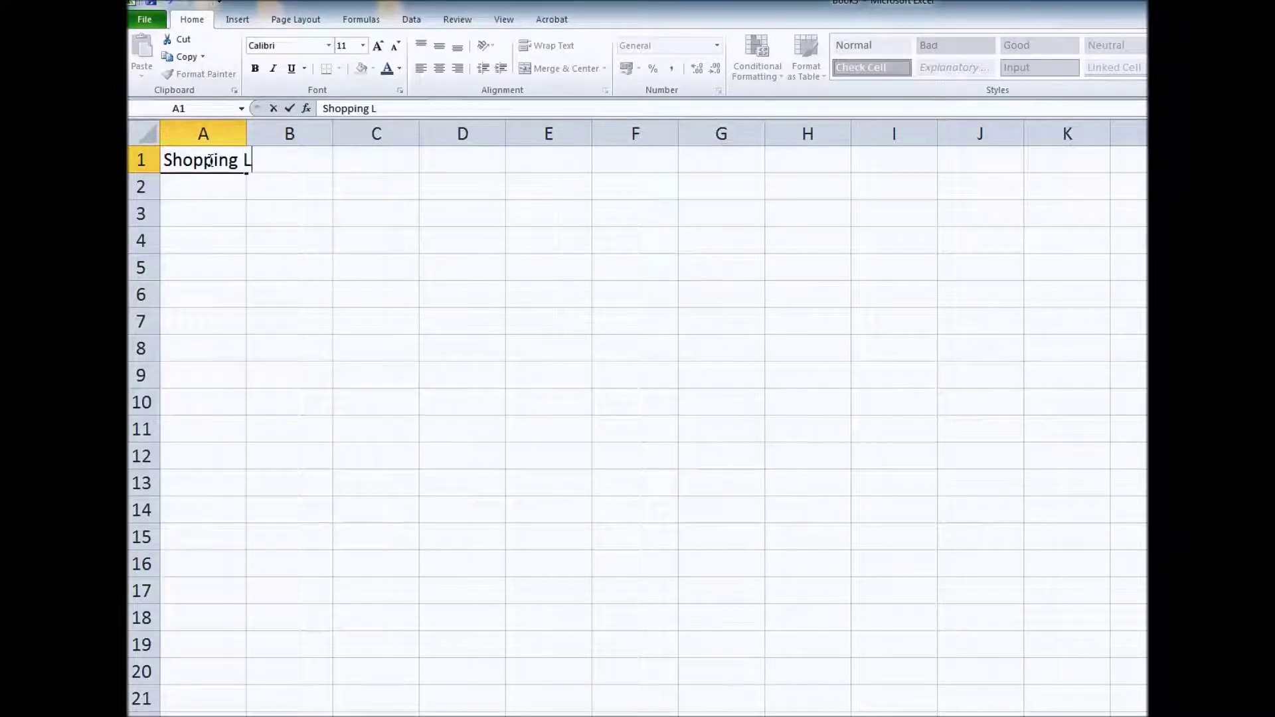
type("ist")
key("Return")
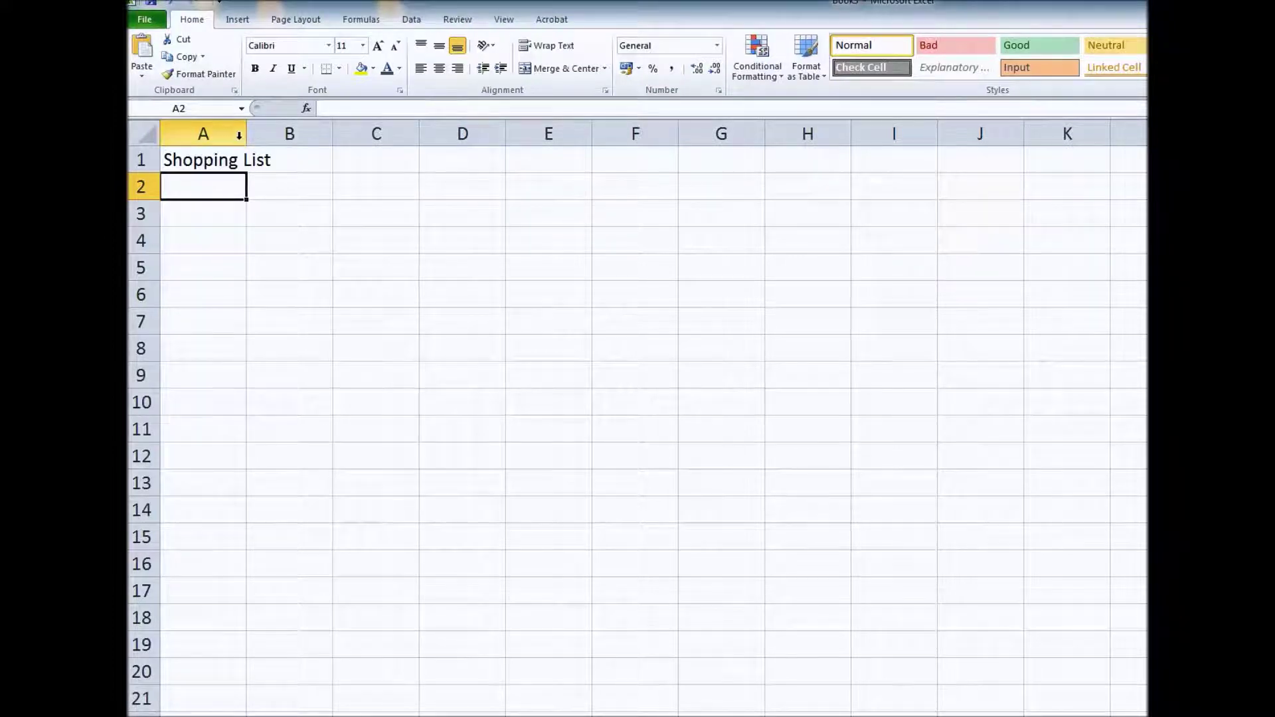
Step: Widen column A so the title fits with room to spare, and make row 1 about twice as tall
left_click_drag(247, 133, 279, 134)
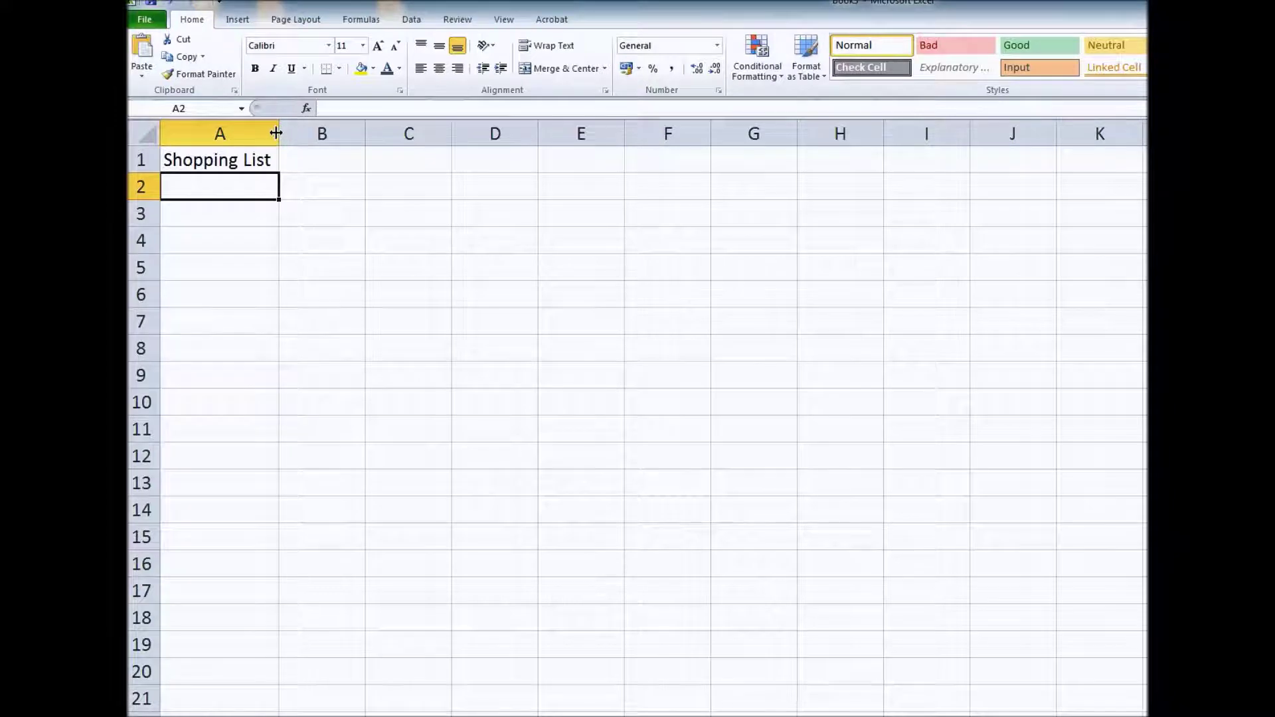
left_click_drag(277, 133, 323, 135)
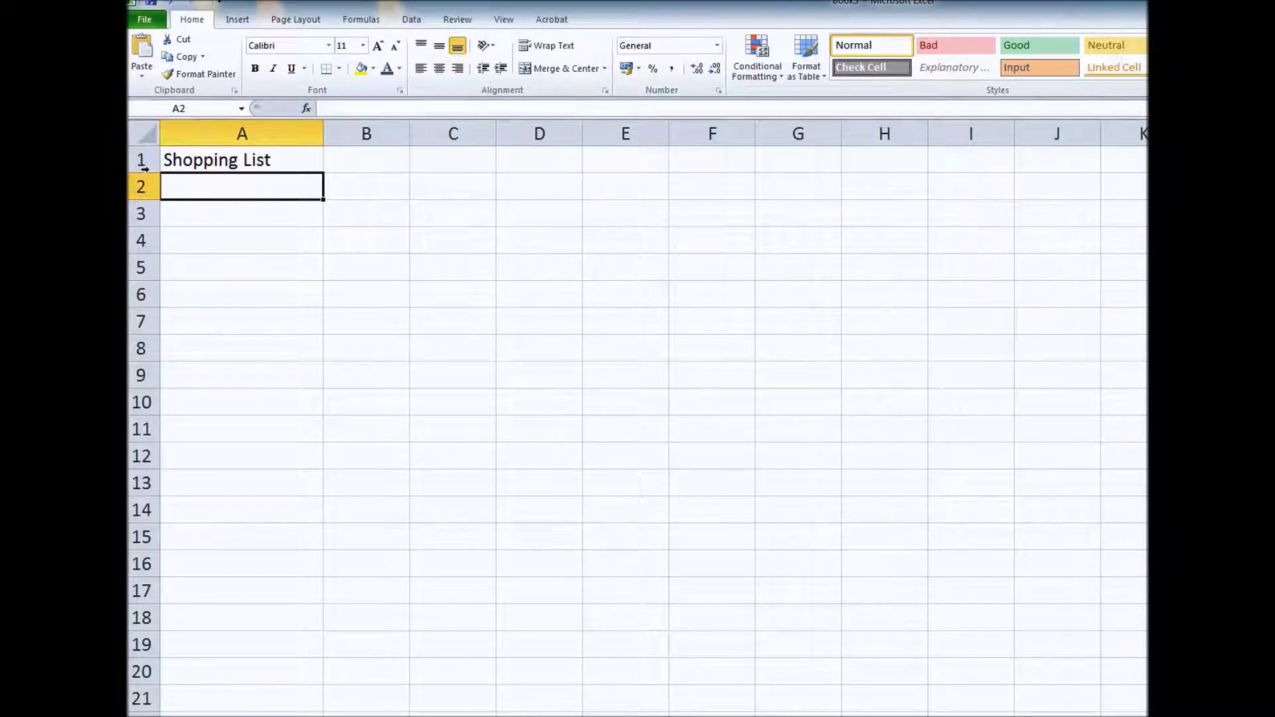
left_click_drag(143, 171, 144, 207)
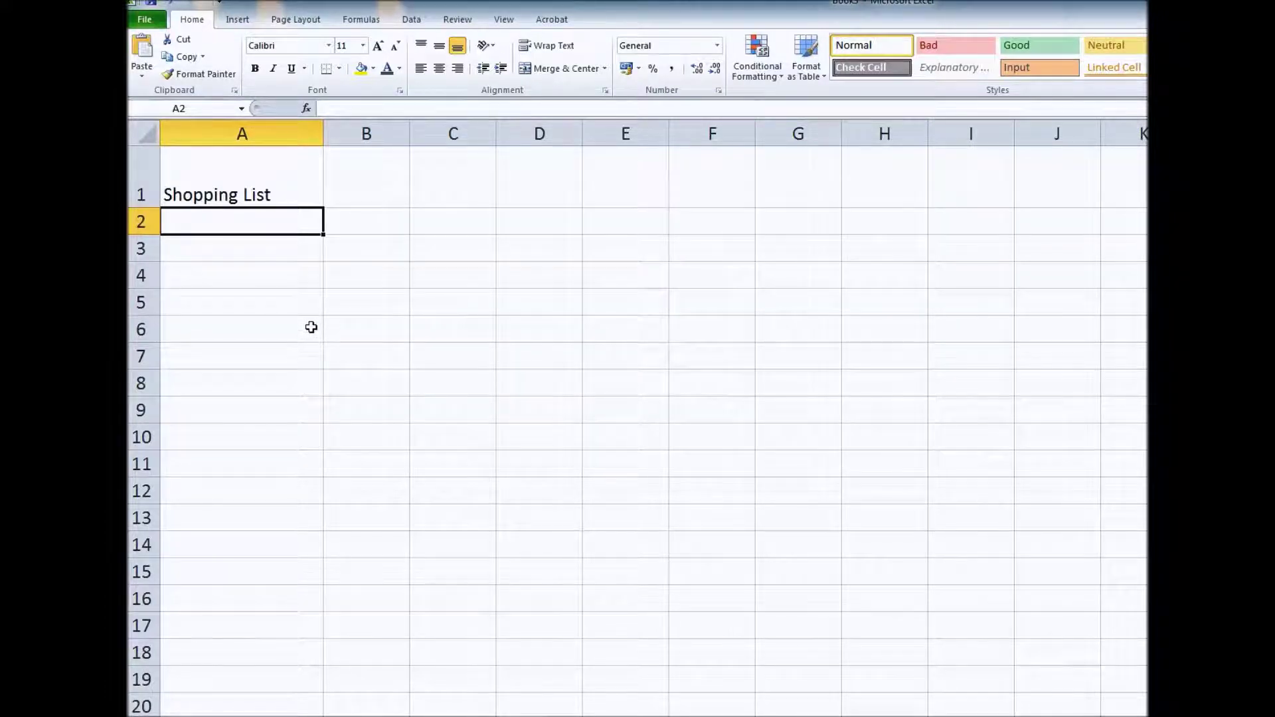
Step: Switch to Snipping Tool, capture the resized column A and row 1 with their headings, and copy the snip
left_click(501, 716)
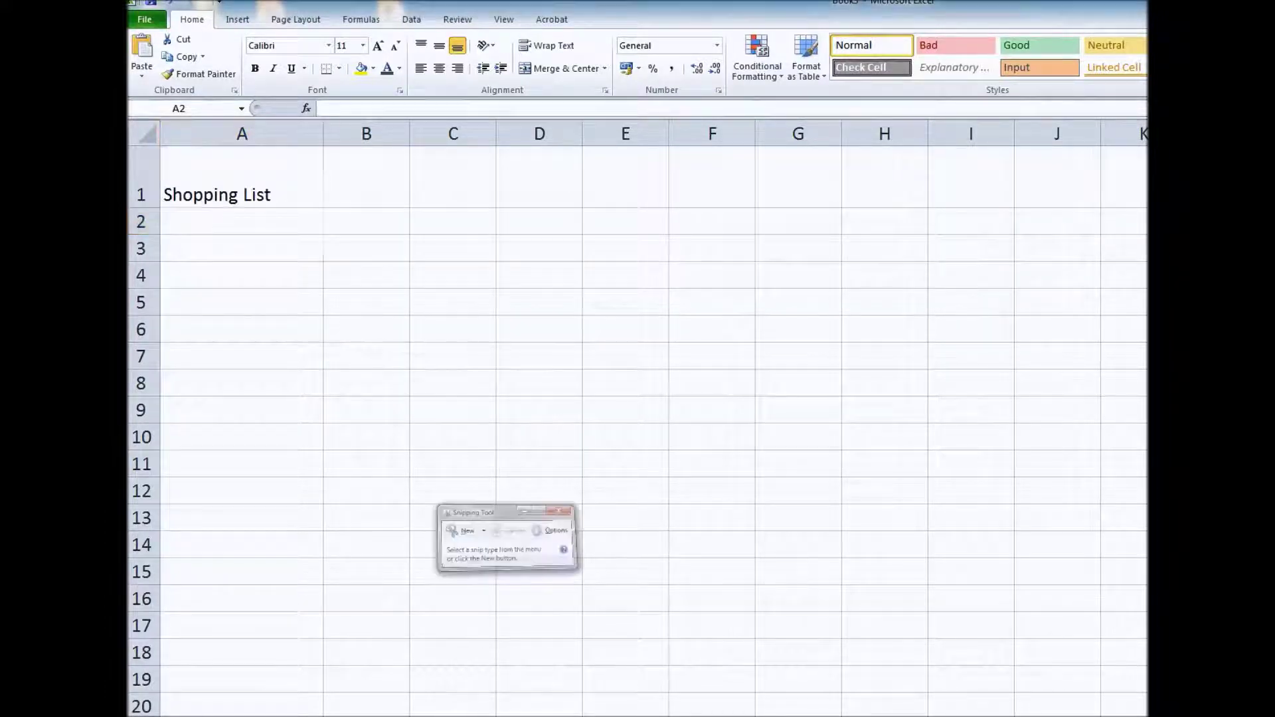
left_click(461, 395)
left_click_drag(430, 272, 142, 93)
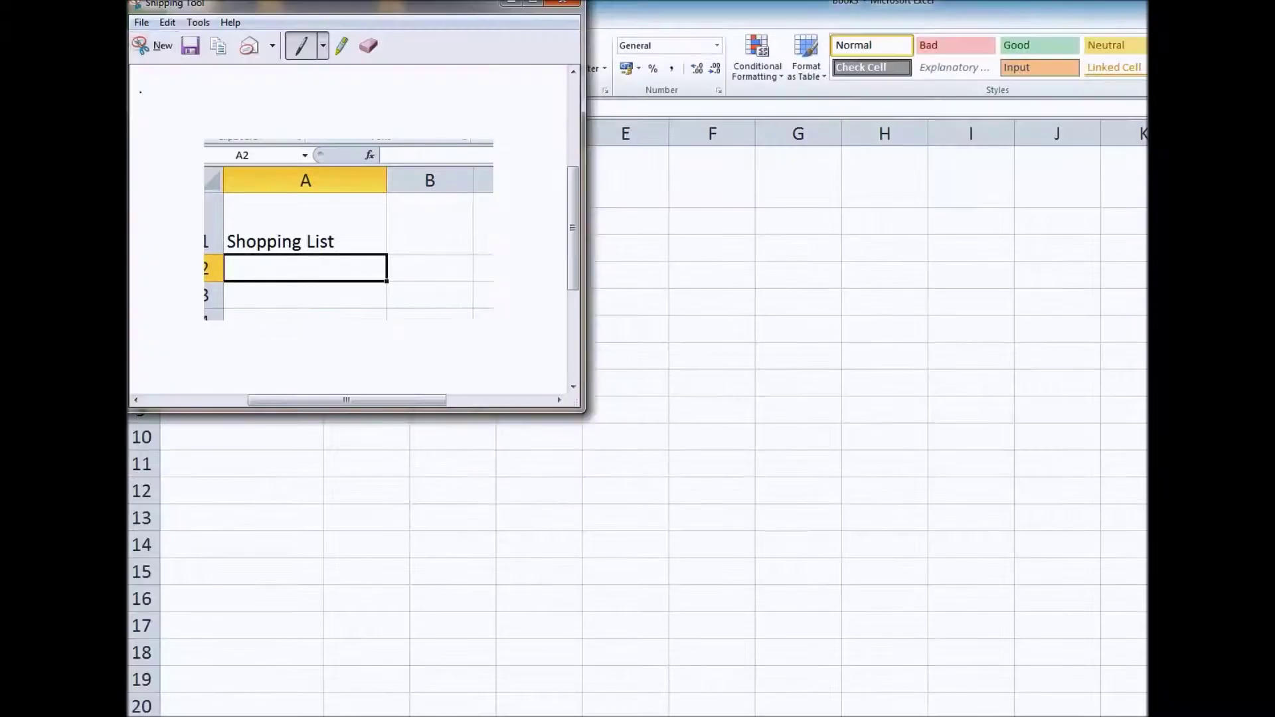
left_click_drag(325, 11, 515, 62)
left_click(357, 75)
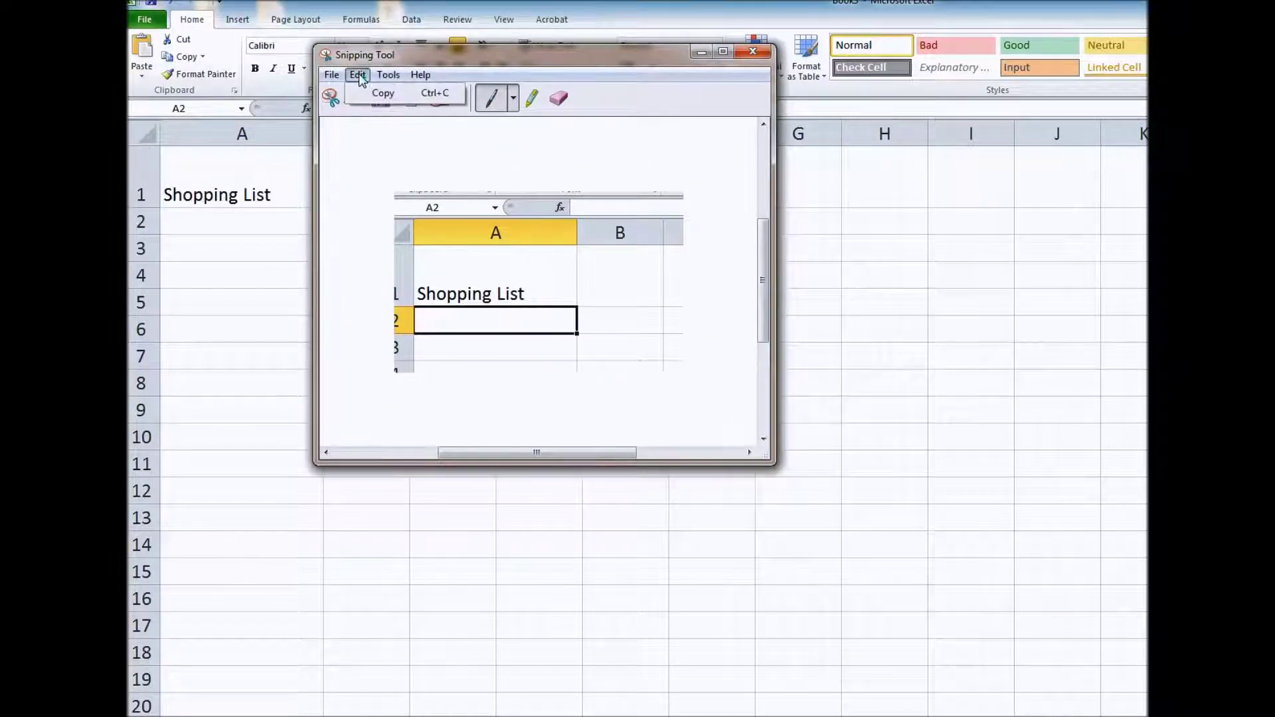
left_click(438, 99)
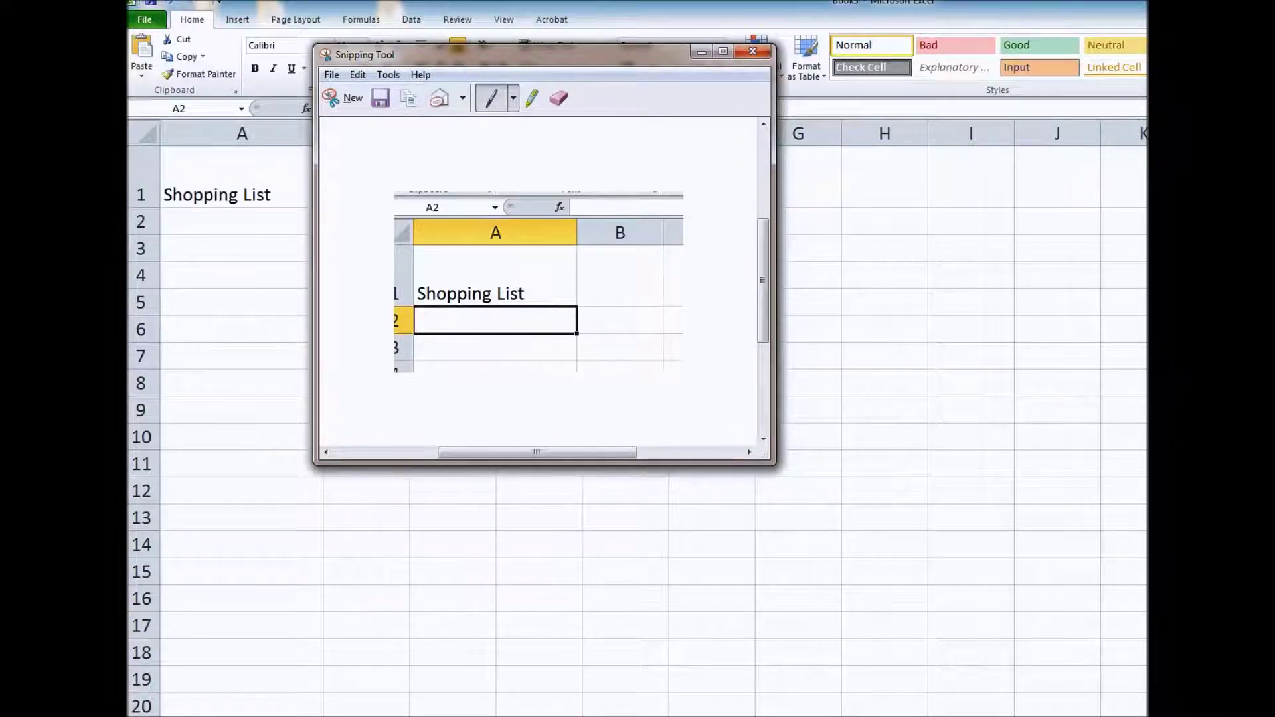
Step: Switch to PowerPoint and paste the snip into the placeholder under "Re-sizing Columns and Rows" on slide 2
left_click(398, 715)
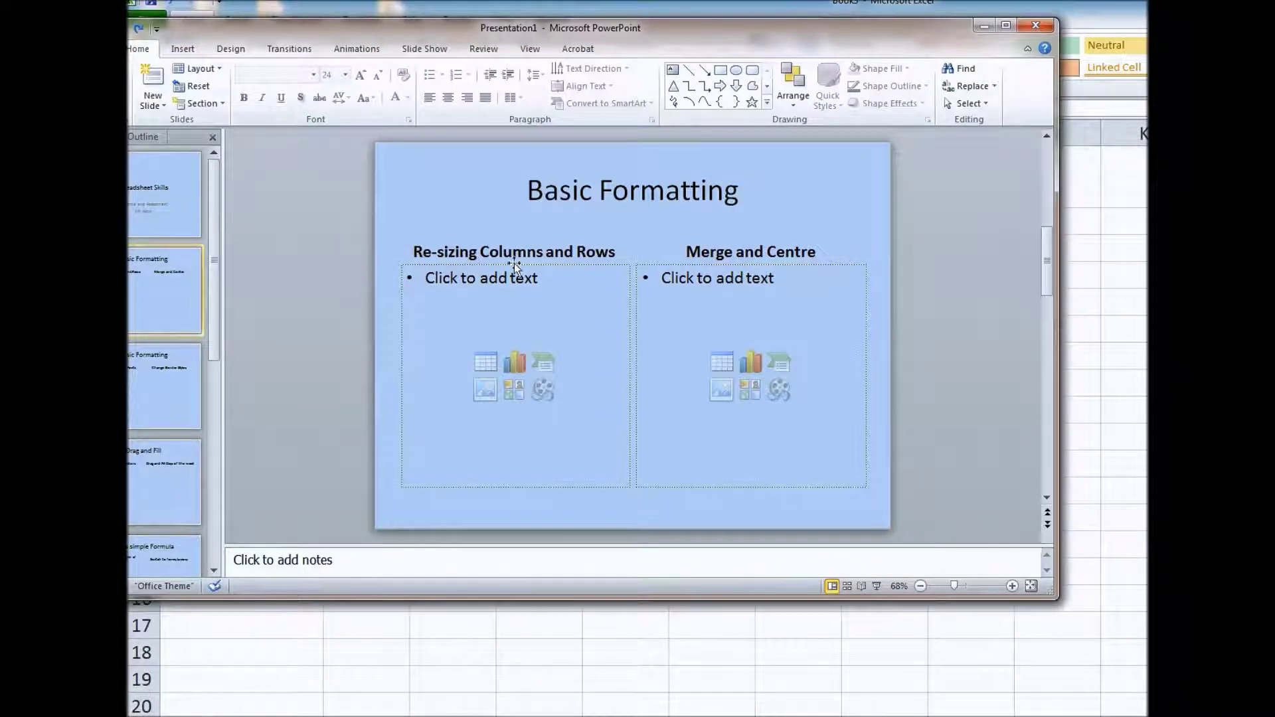
left_click(190, 204)
left_click(189, 291)
left_click_drag(411, 28, 457, 32)
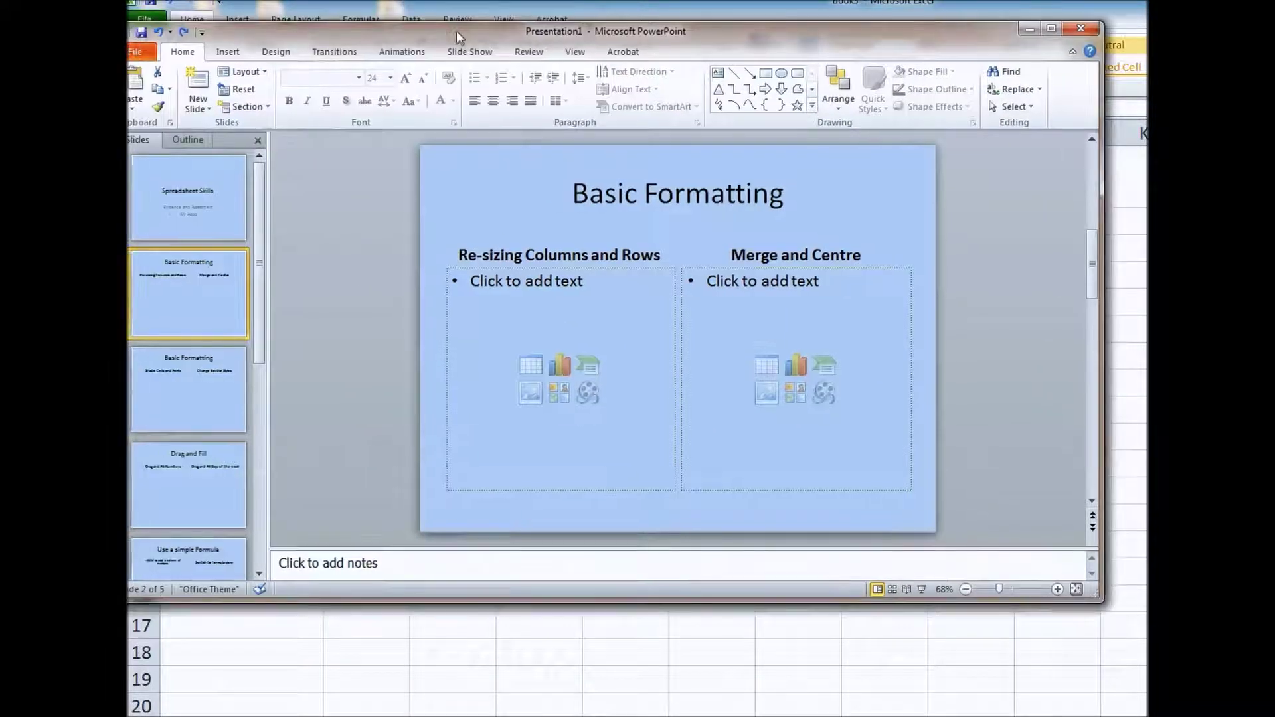
left_click(445, 294)
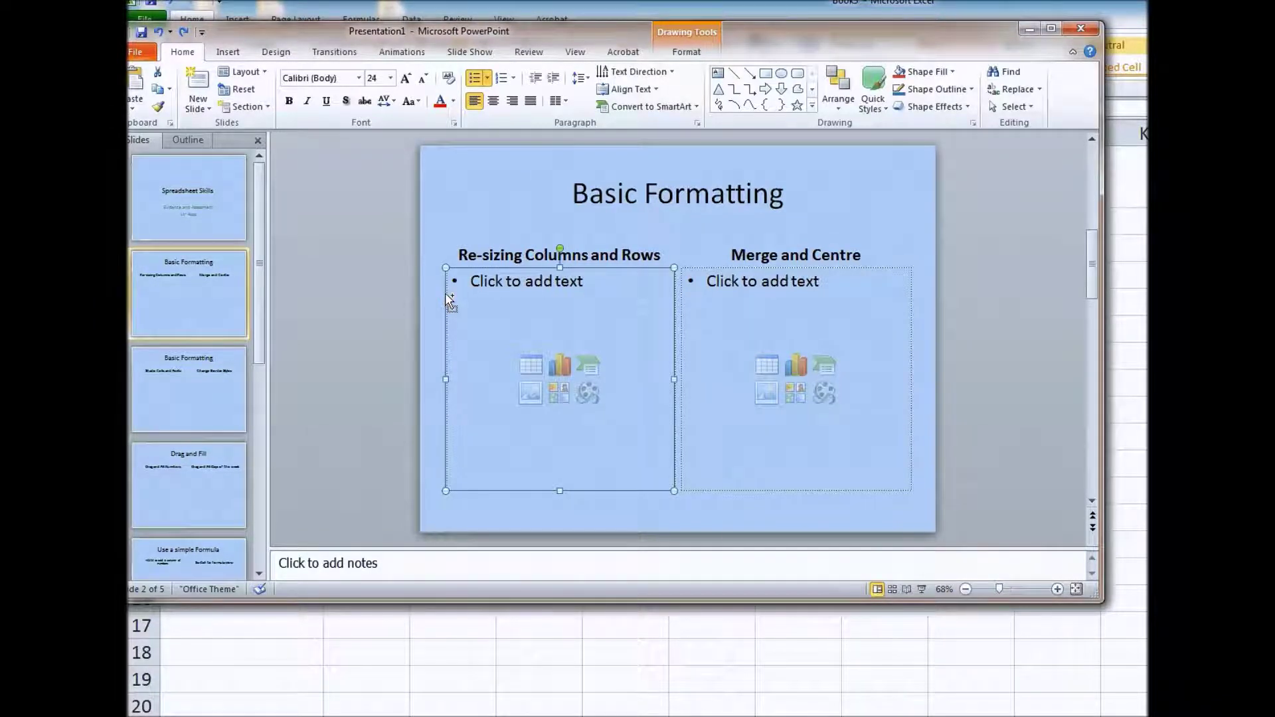
key("ctrl+v")
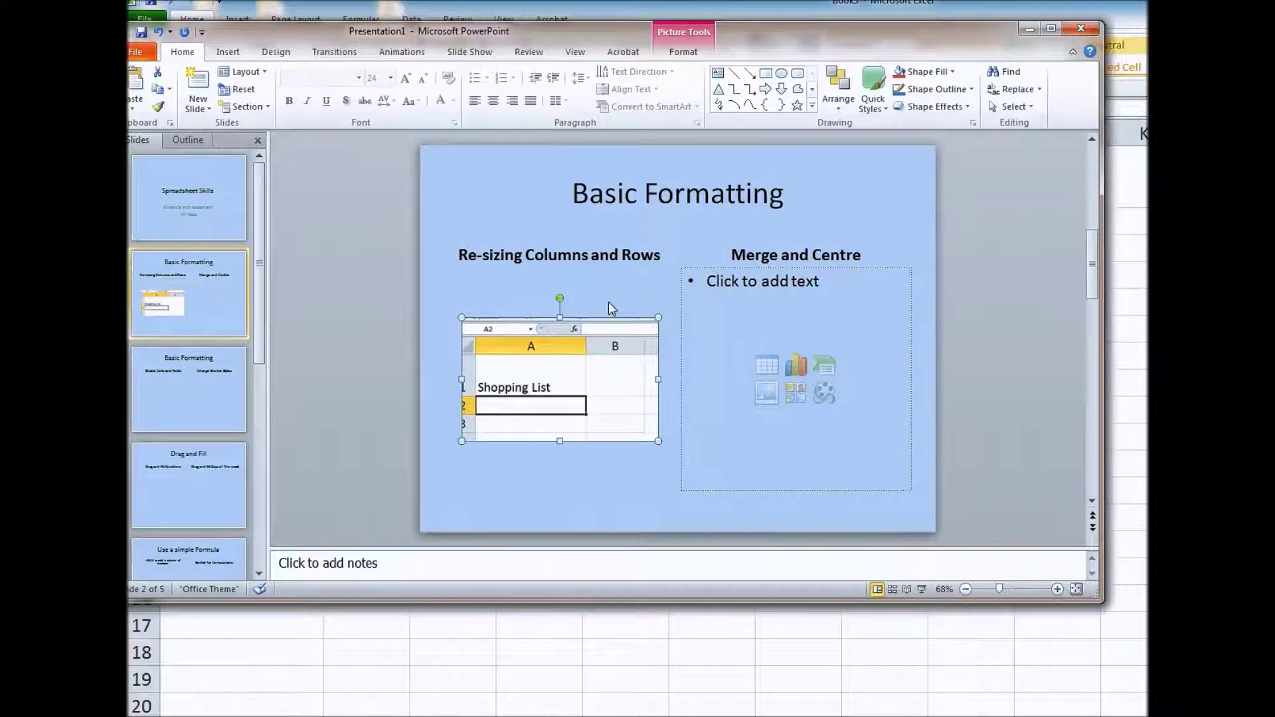
Step: Check the second heading on the Basic Formatting slide for the next skill to demonstrate, and return to the Excel worksheet
left_click(1028, 30)
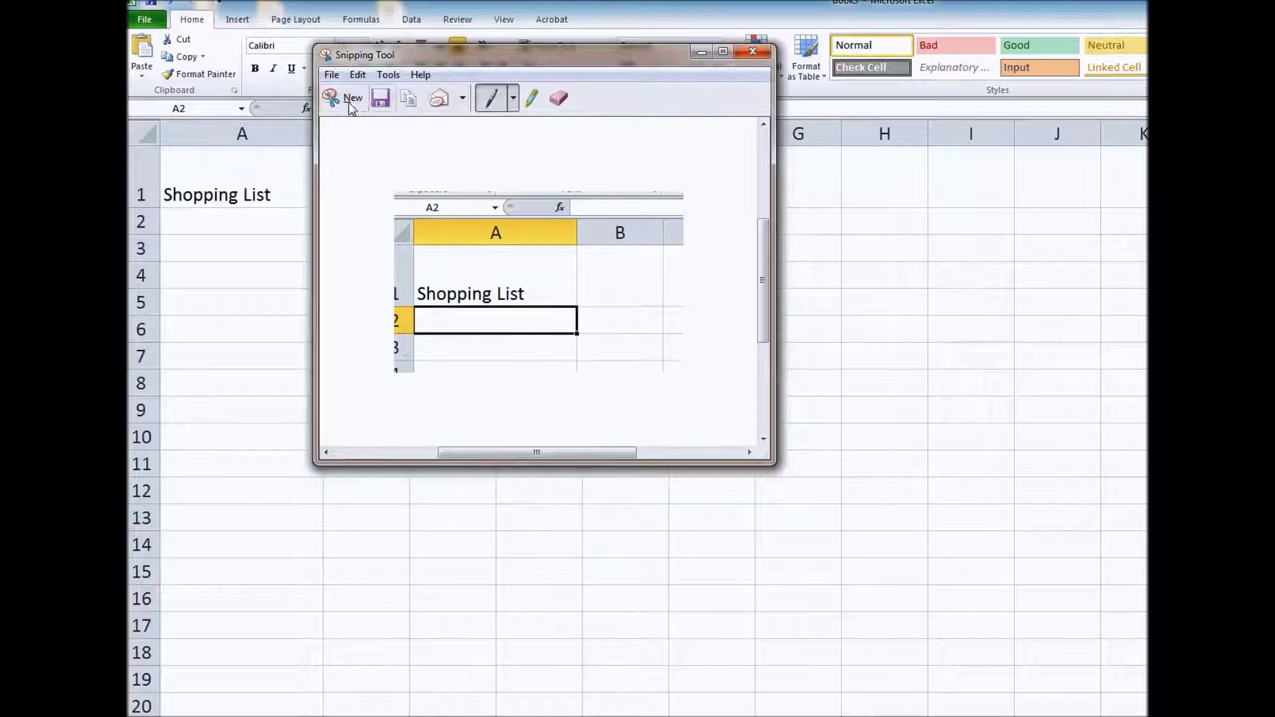
left_click(702, 52)
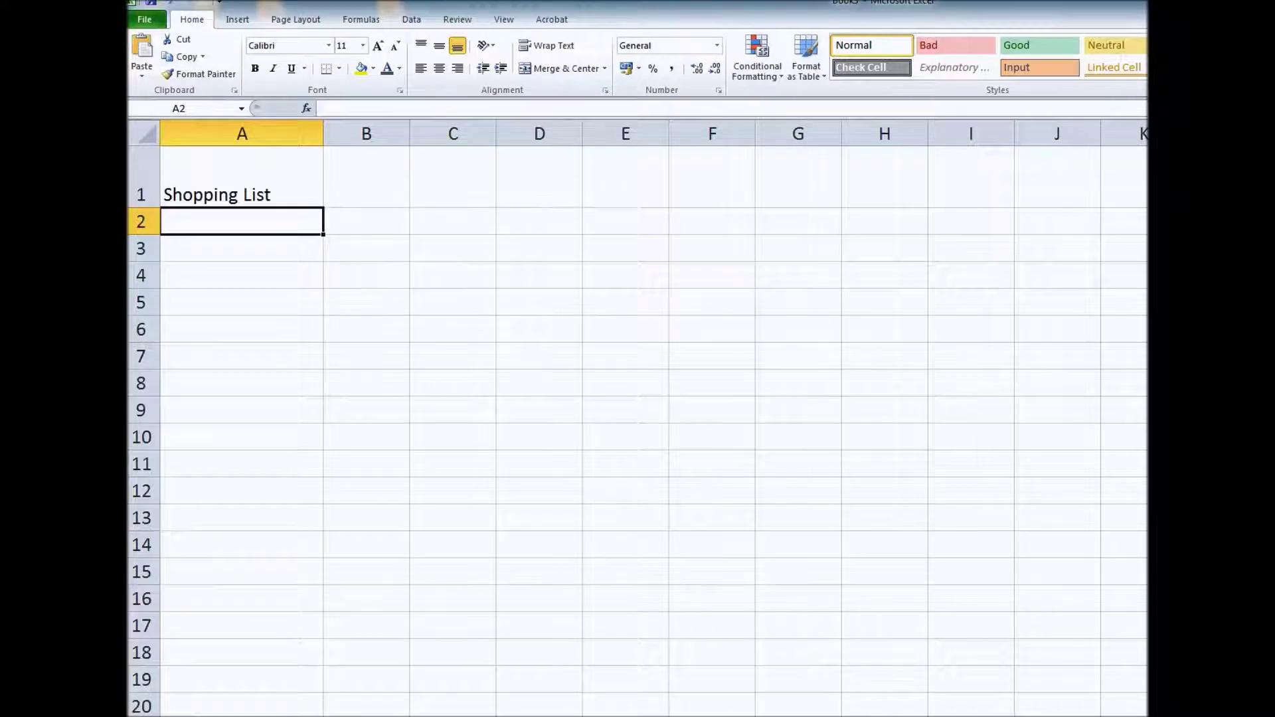
left_click(325, 716)
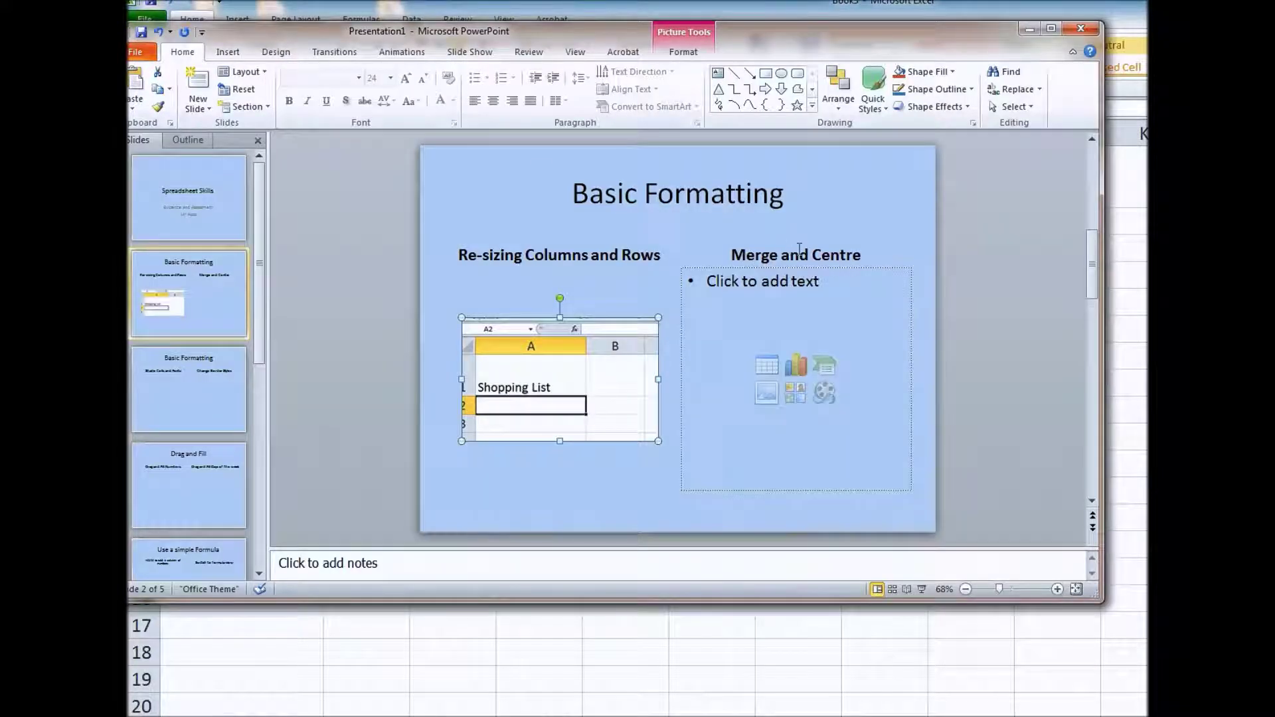
left_click(1030, 29)
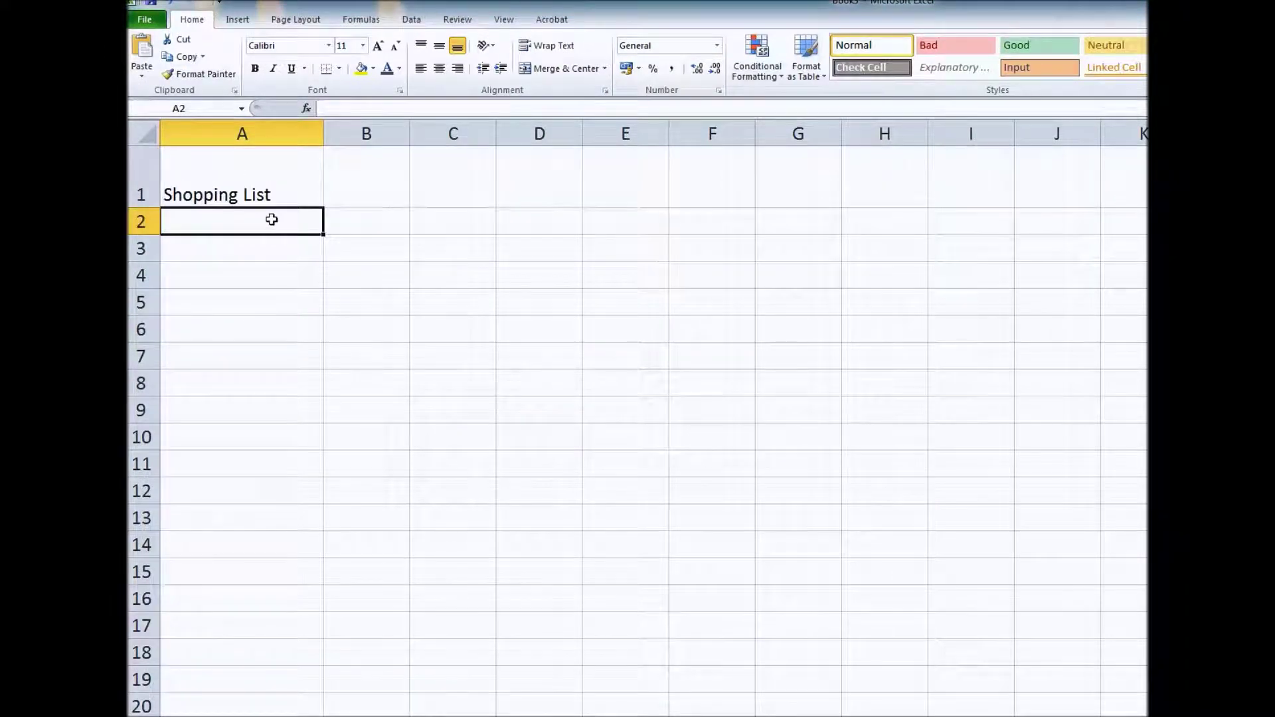
Step: Merge and center cells A1 to D1 containing the Shopping List title
left_click(237, 176)
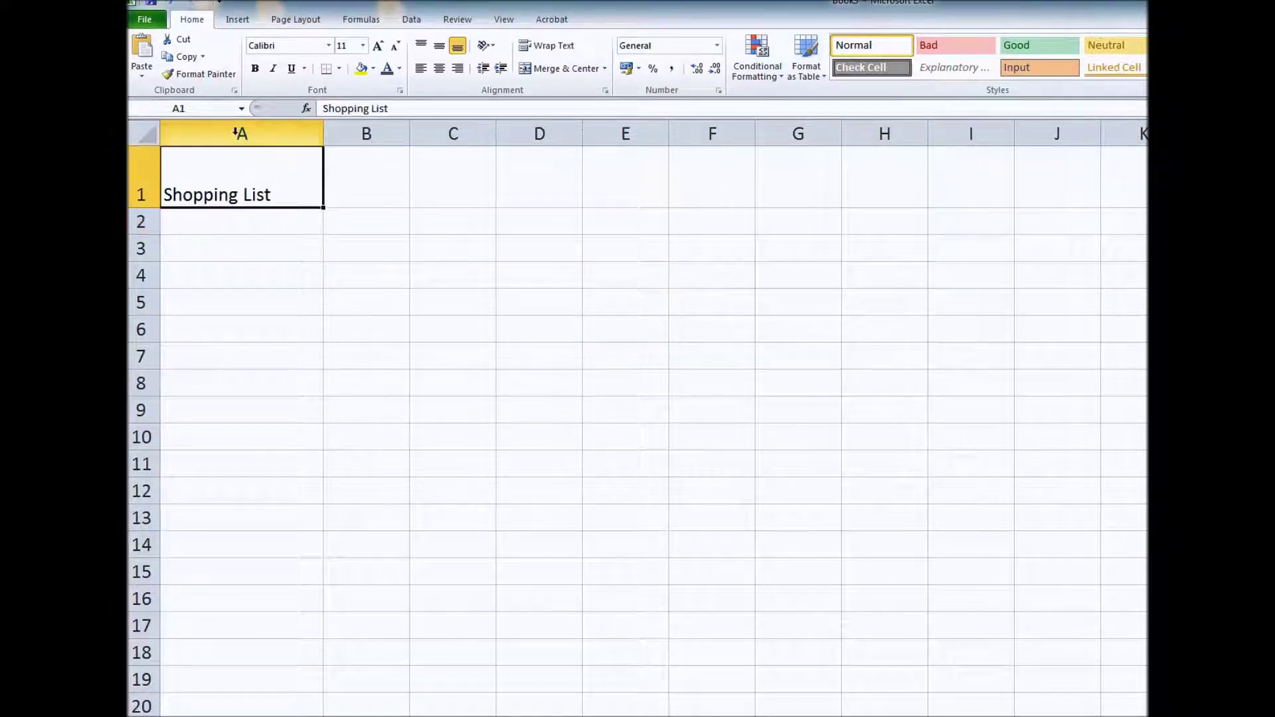
left_click_drag(236, 172, 512, 180)
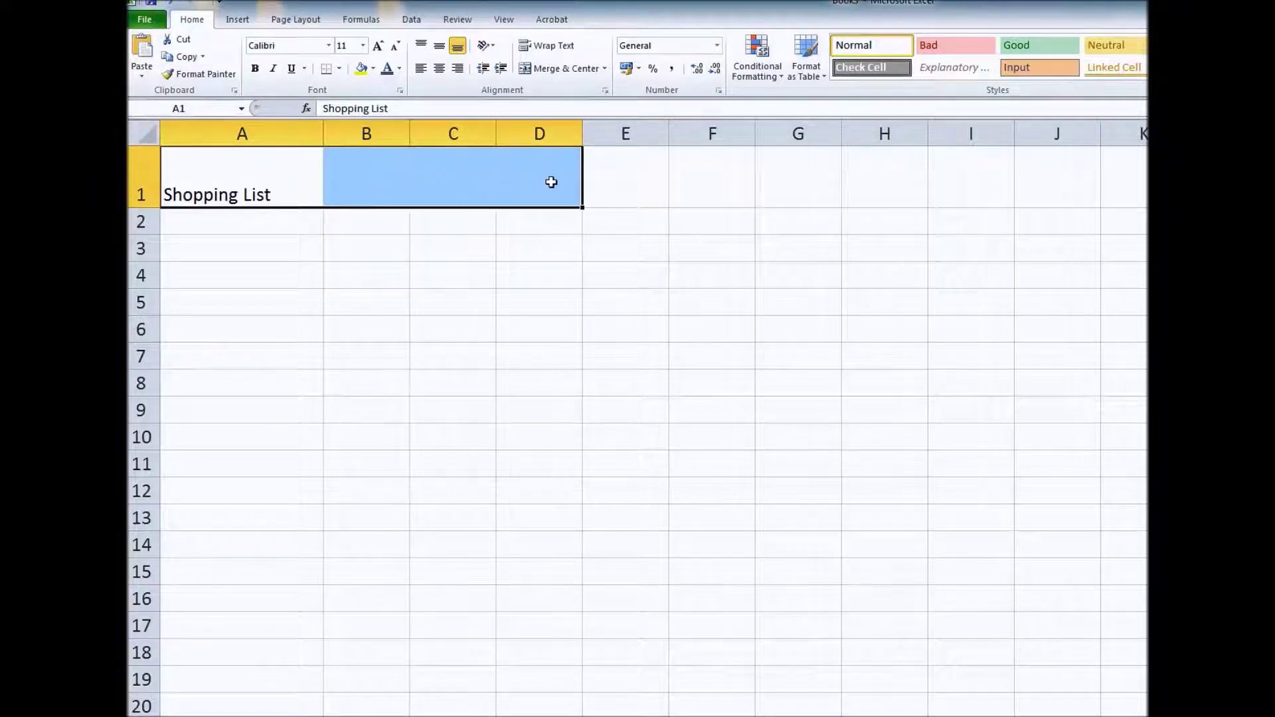
left_click(571, 69)
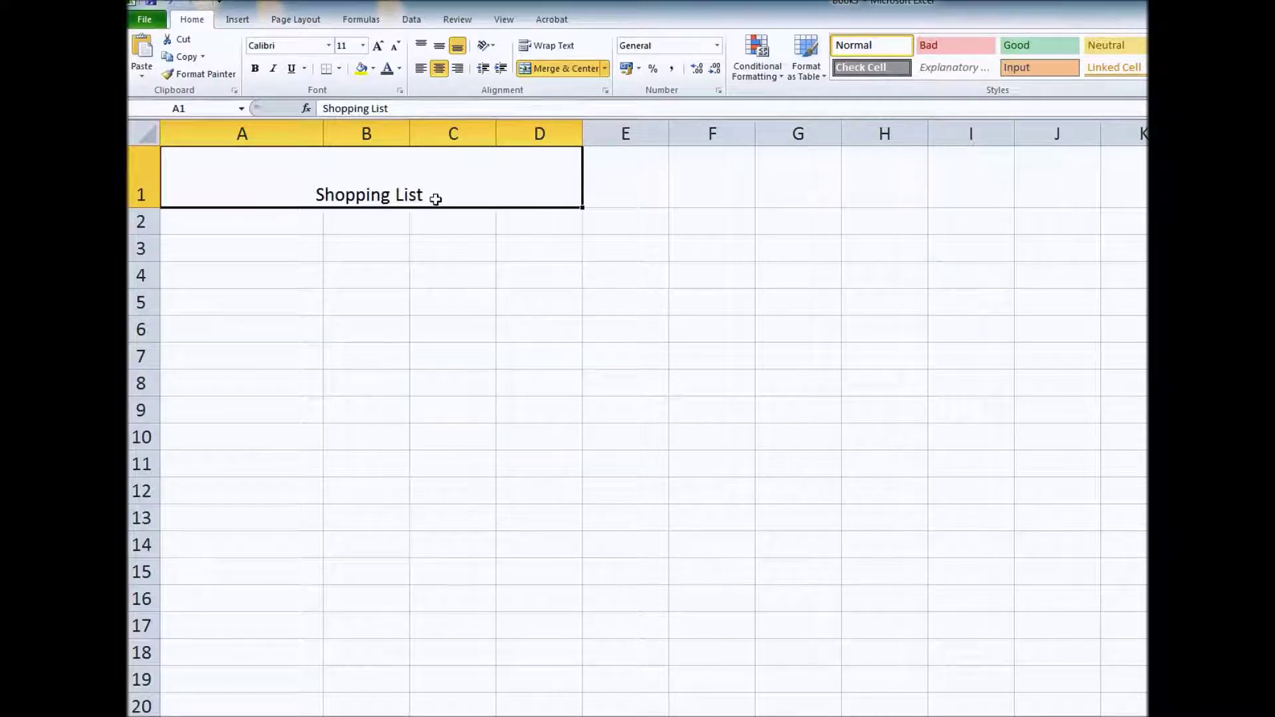
Step: Try left and right alignment on the merged title and return it to centred
left_click(423, 70)
left_click(439, 69)
left_click(457, 71)
left_click(439, 69)
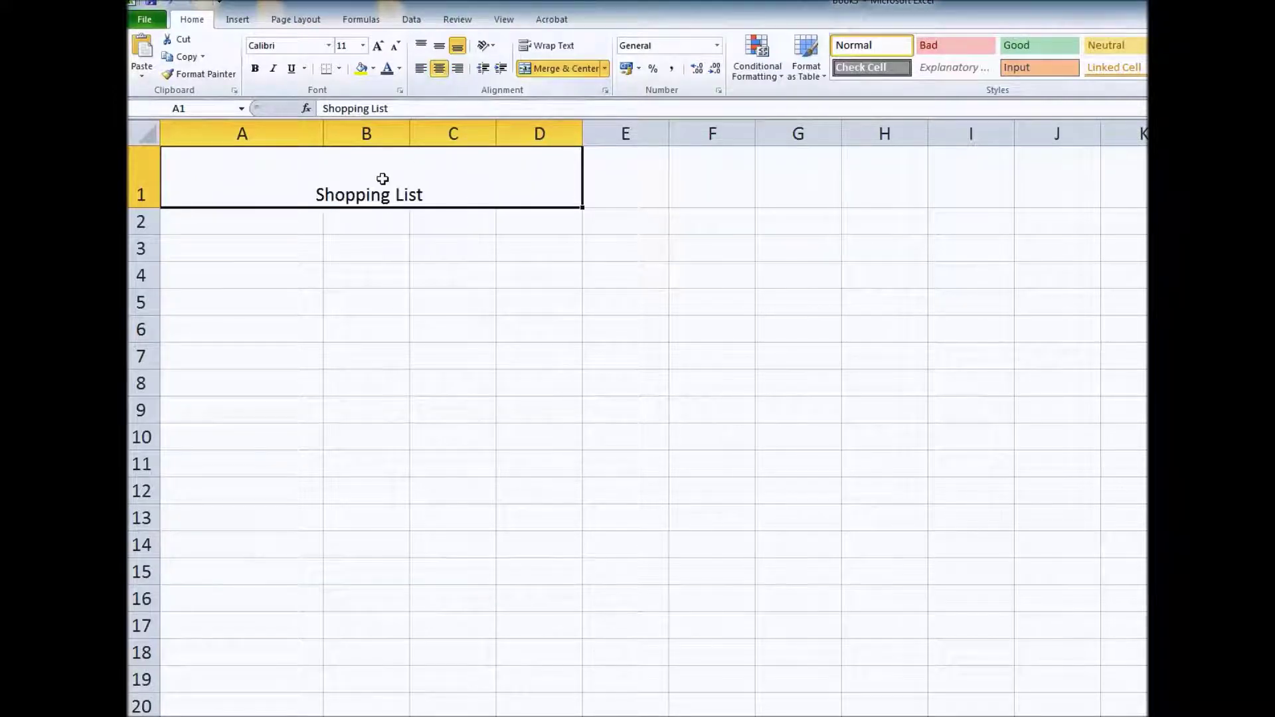
Step: Switch to Snipping Tool and capture the merged title row with its column headings and formula bar
key("alt+Tab")
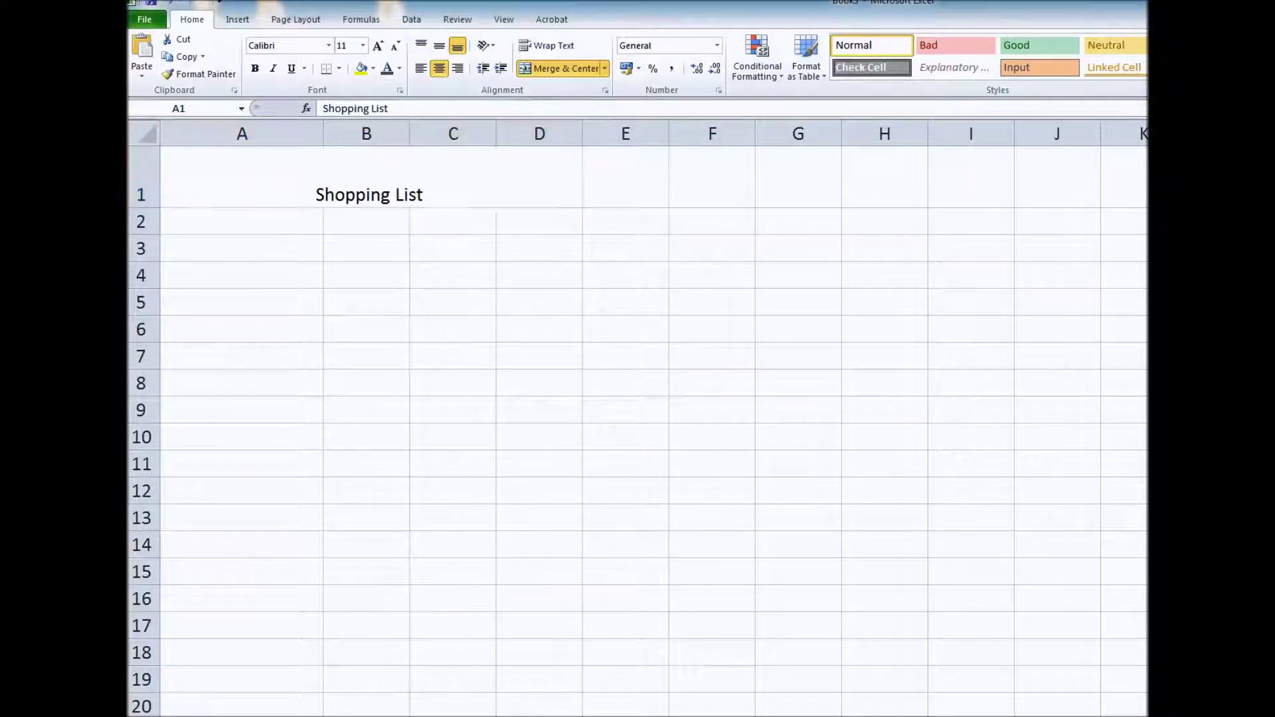
left_click(350, 97)
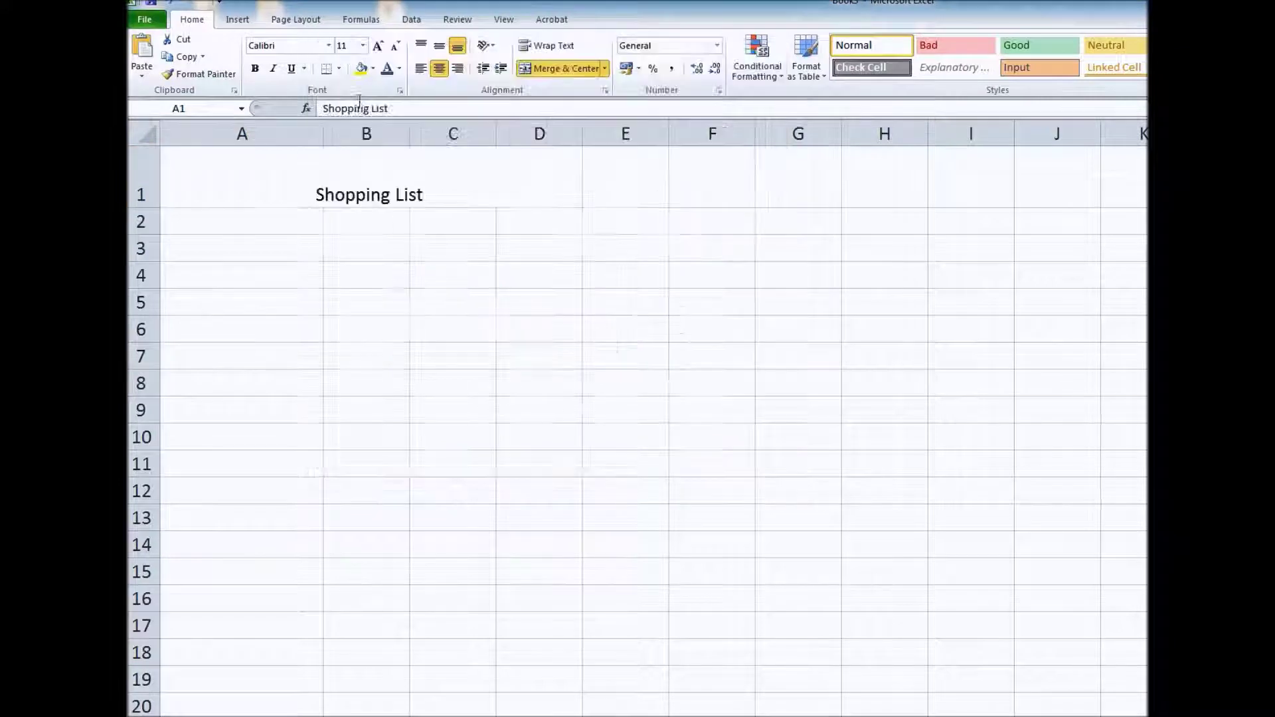
left_click_drag(158, 94, 629, 265)
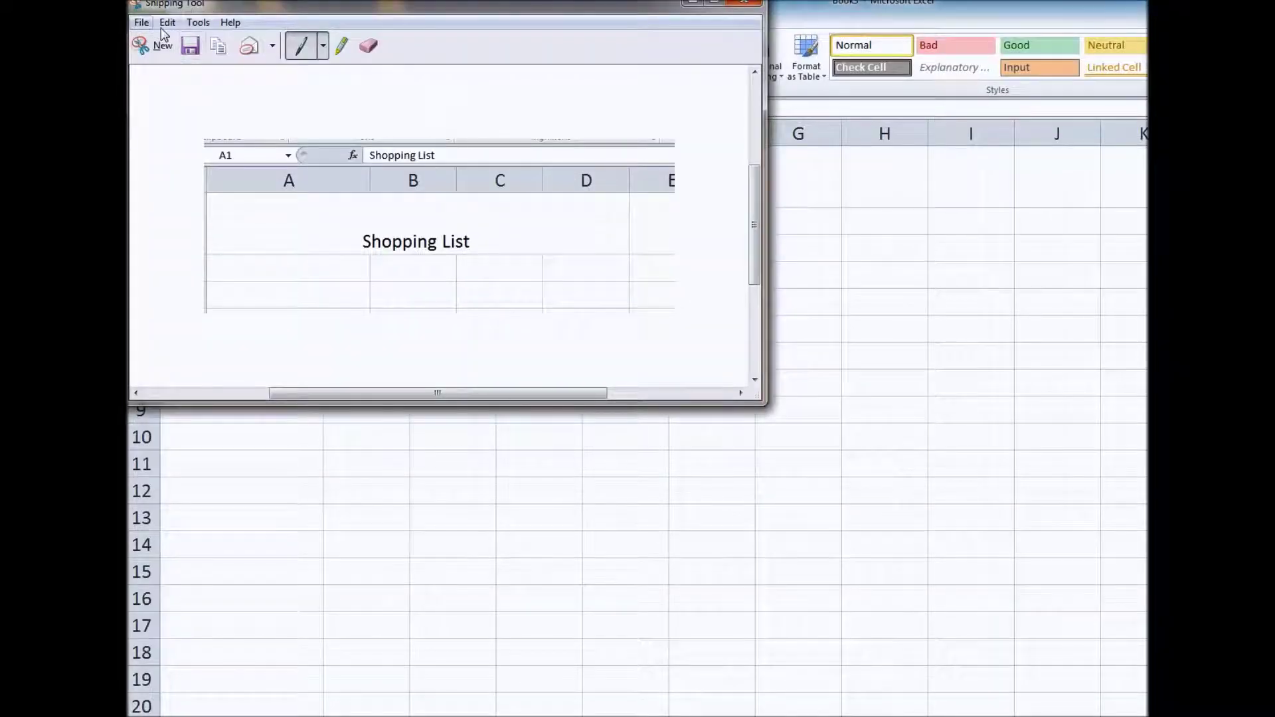
Step: Take a new snip of the merged title that includes the highlighted Merge & Center command, and copy it
left_click(153, 46)
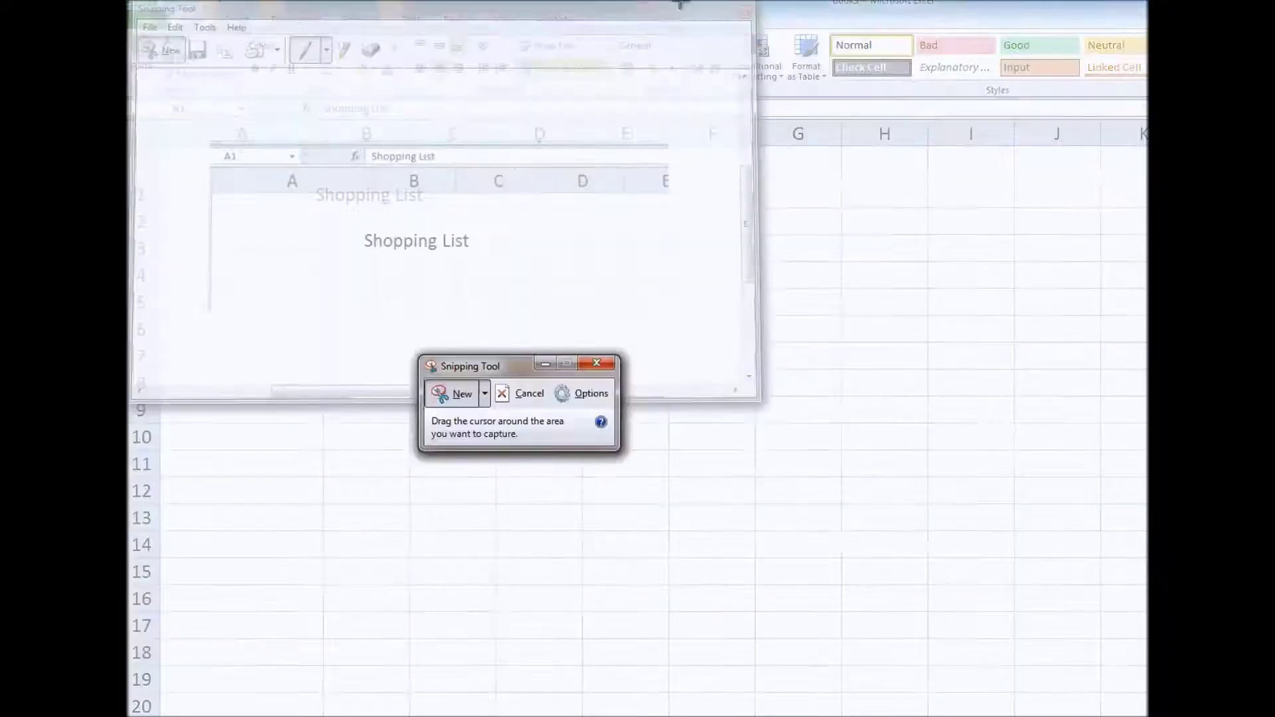
left_click(465, 394)
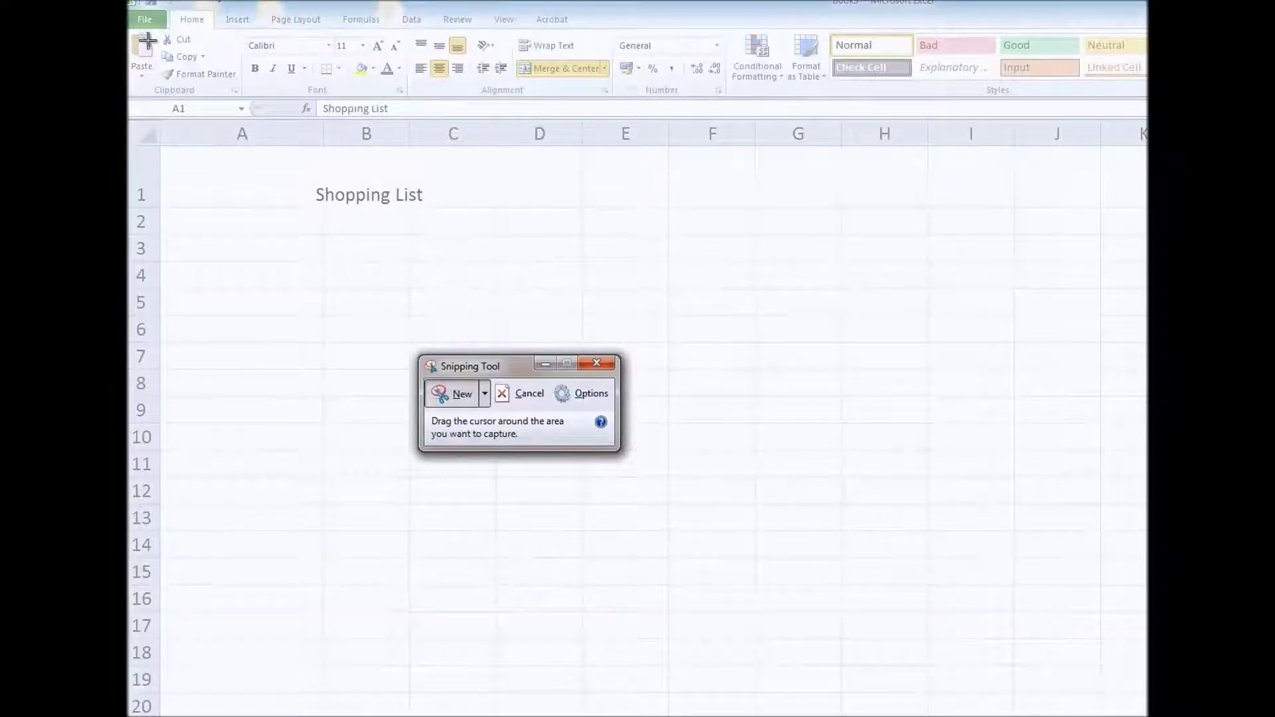
left_click_drag(152, 49, 625, 251)
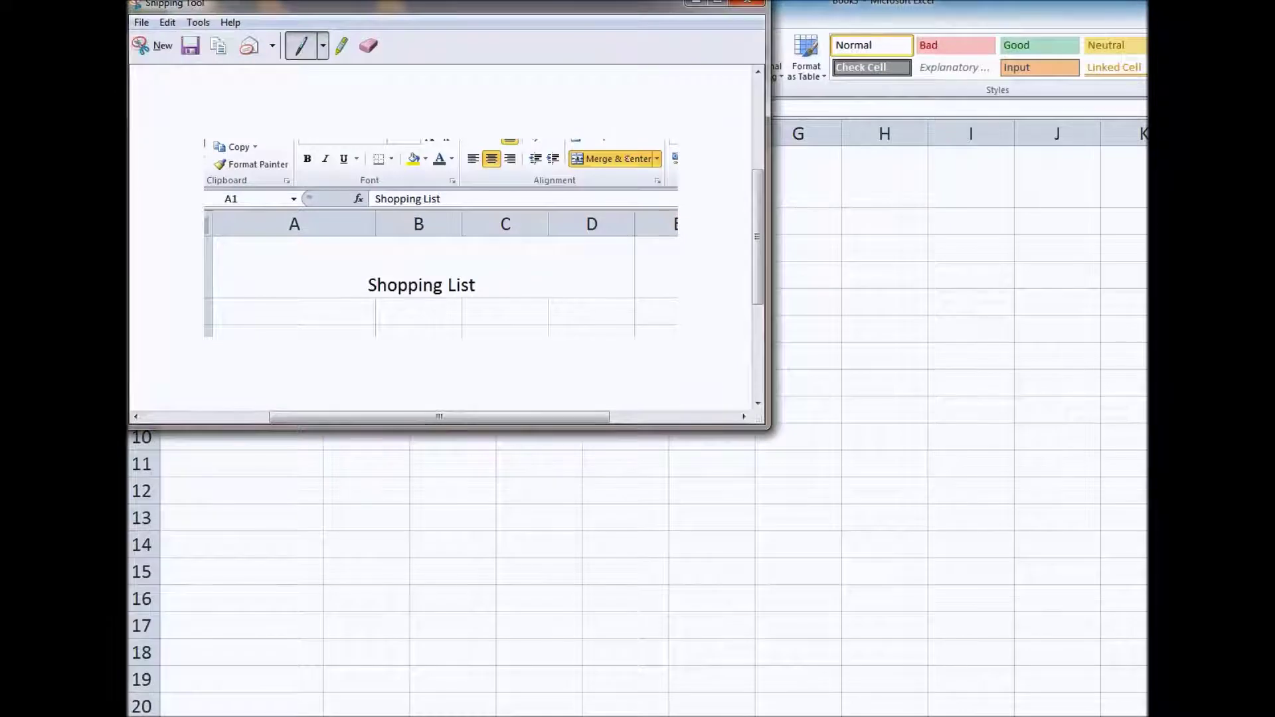
left_click(168, 22)
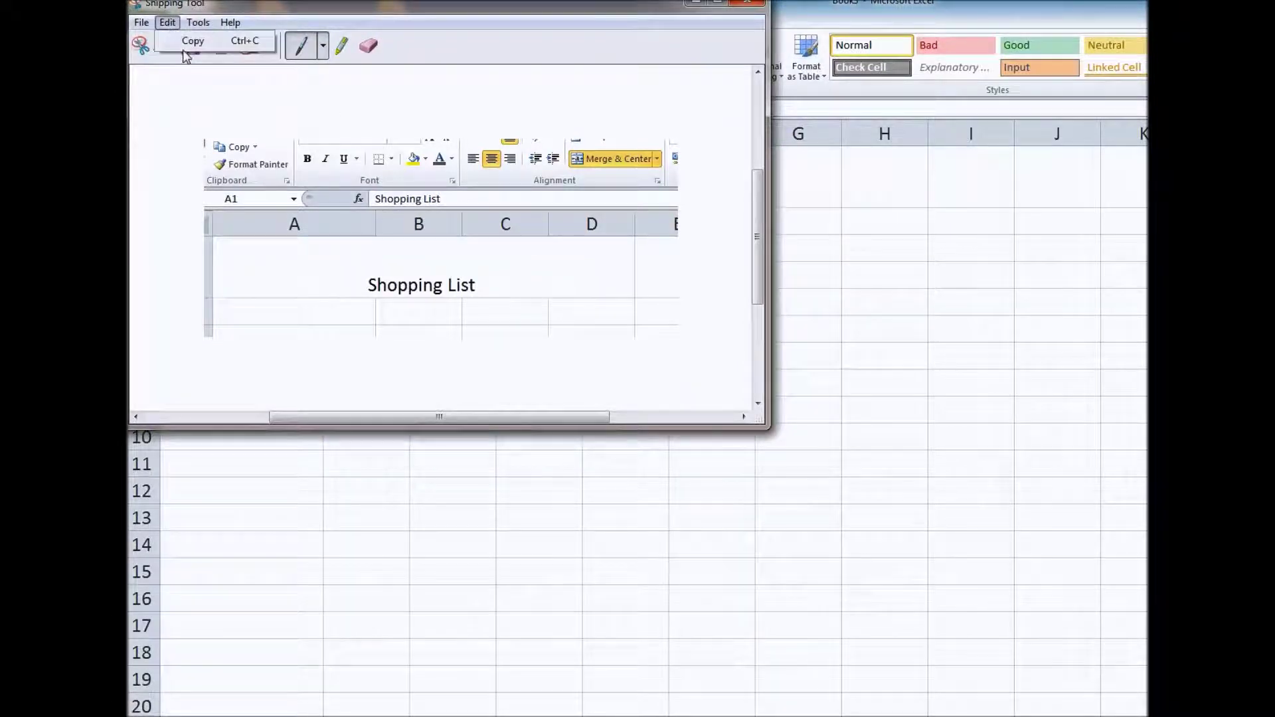
left_click(186, 43)
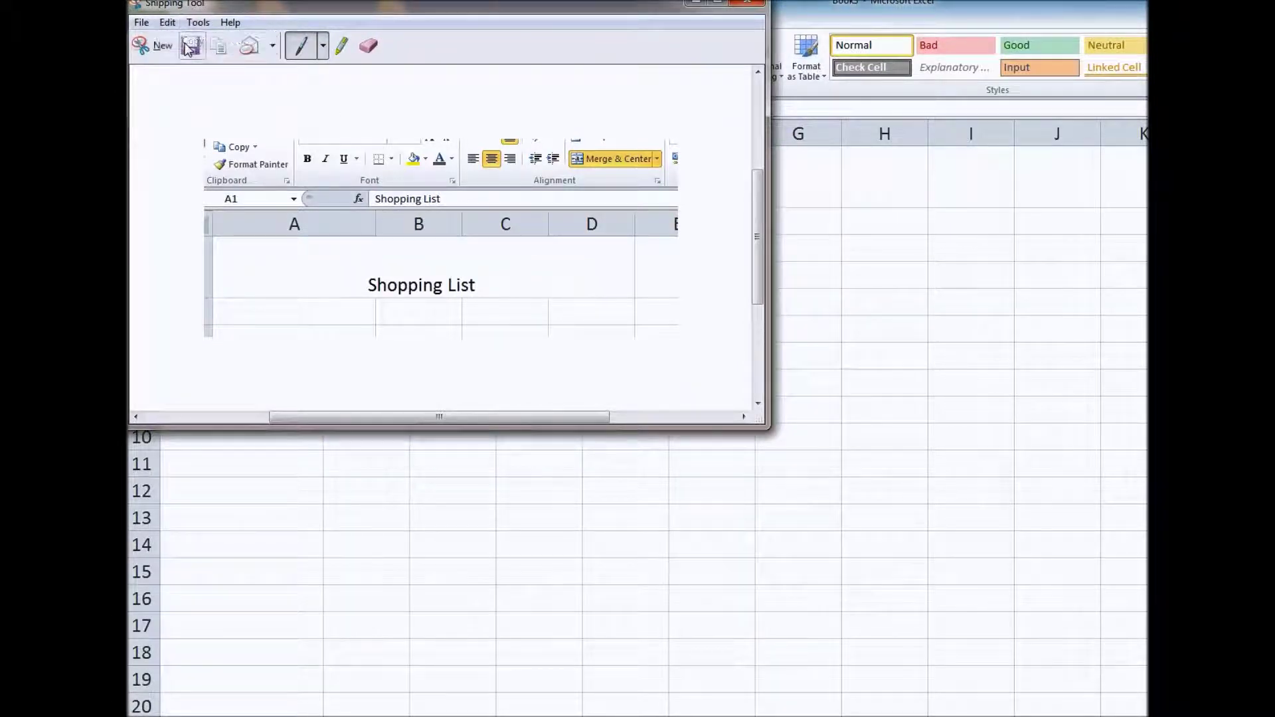
left_click(691, 4)
Step: Switch to PowerPoint and paste the snip as a picture into the placeholder under "Merge and Centre" on slide 2
key("alt+Tab")
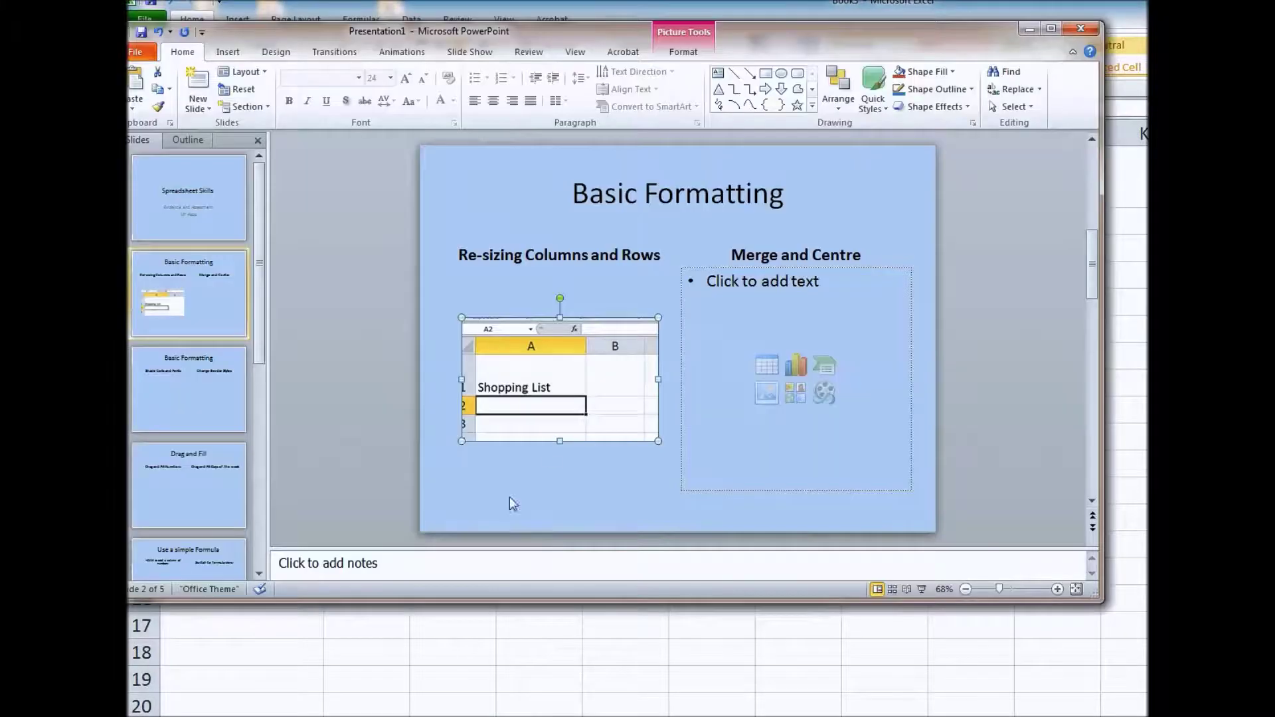
left_click(681, 311)
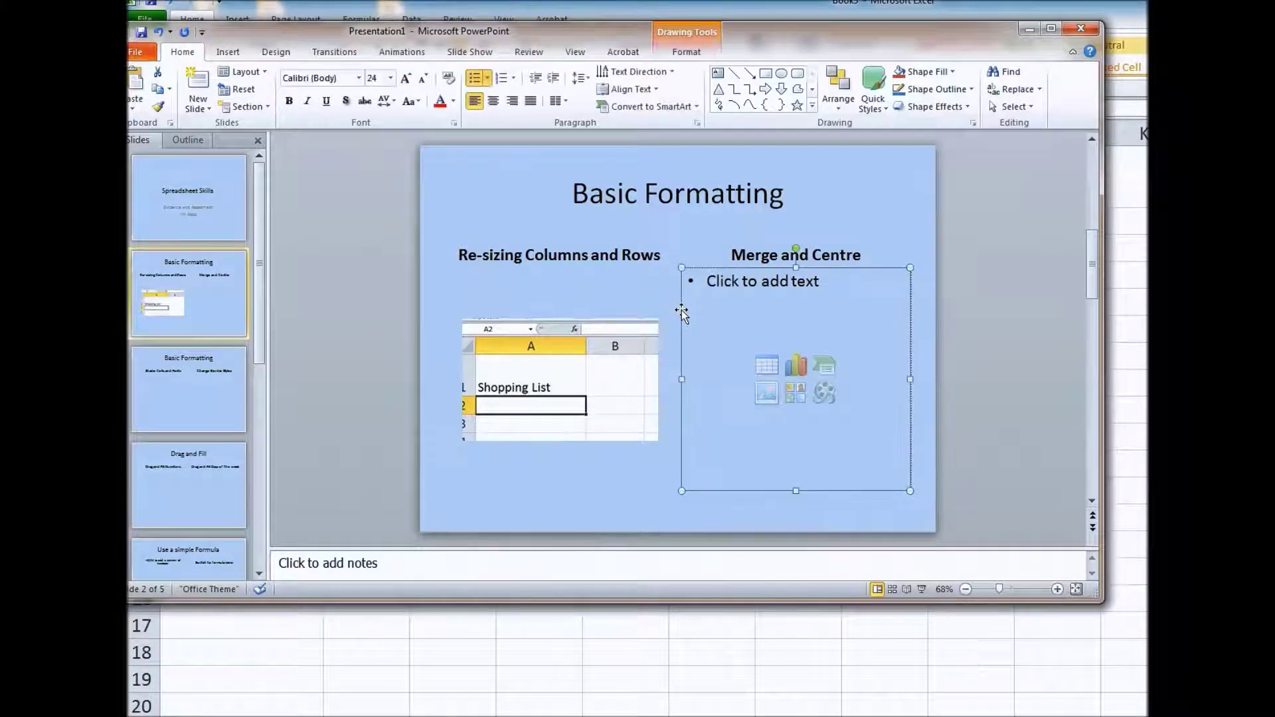
right_click(682, 309)
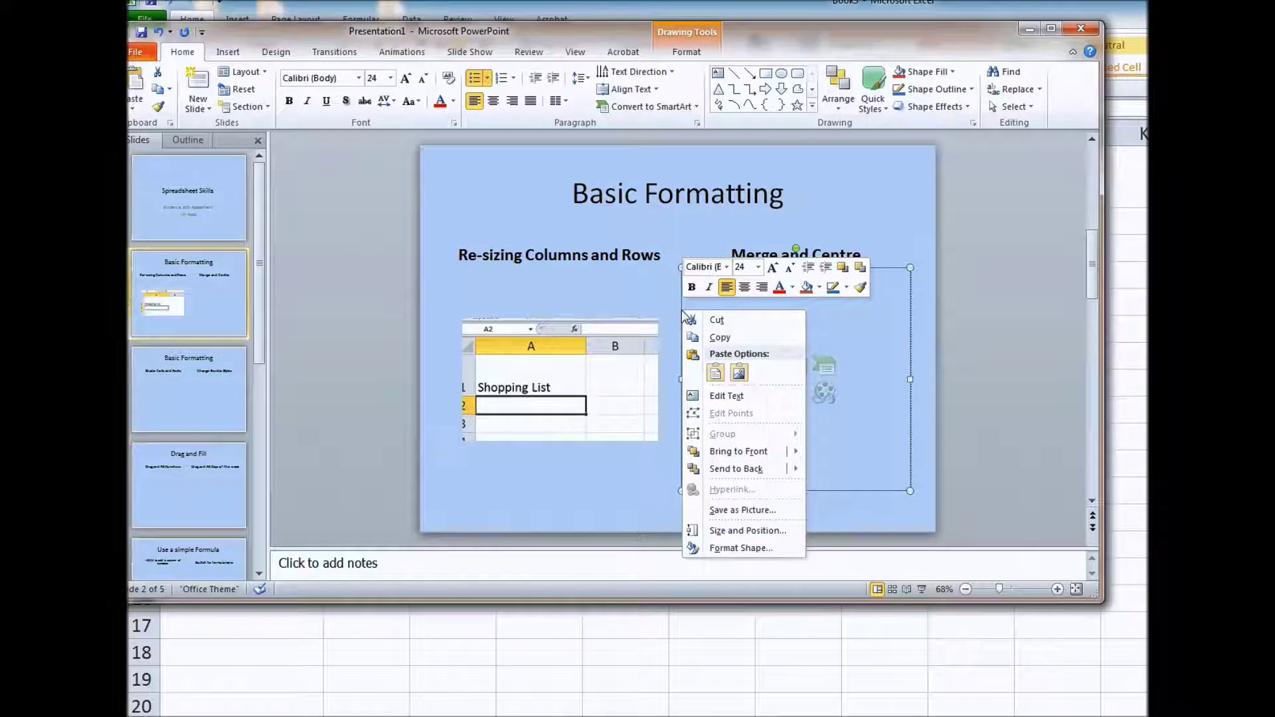
left_click(740, 374)
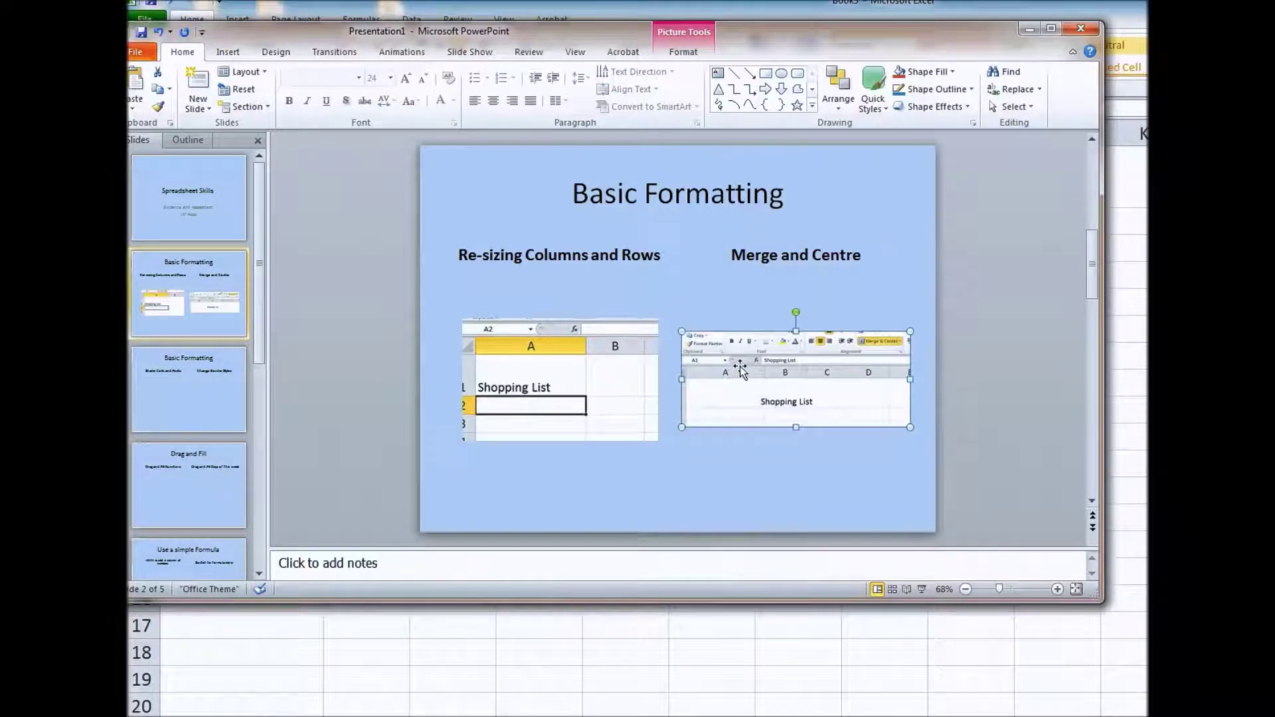
Step: Switch to PowerPoint, open slide 3 with the "Shade Cells and Fonts" and "Change Border Styles" headings, and return to the Excel sheet
left_click(927, 284)
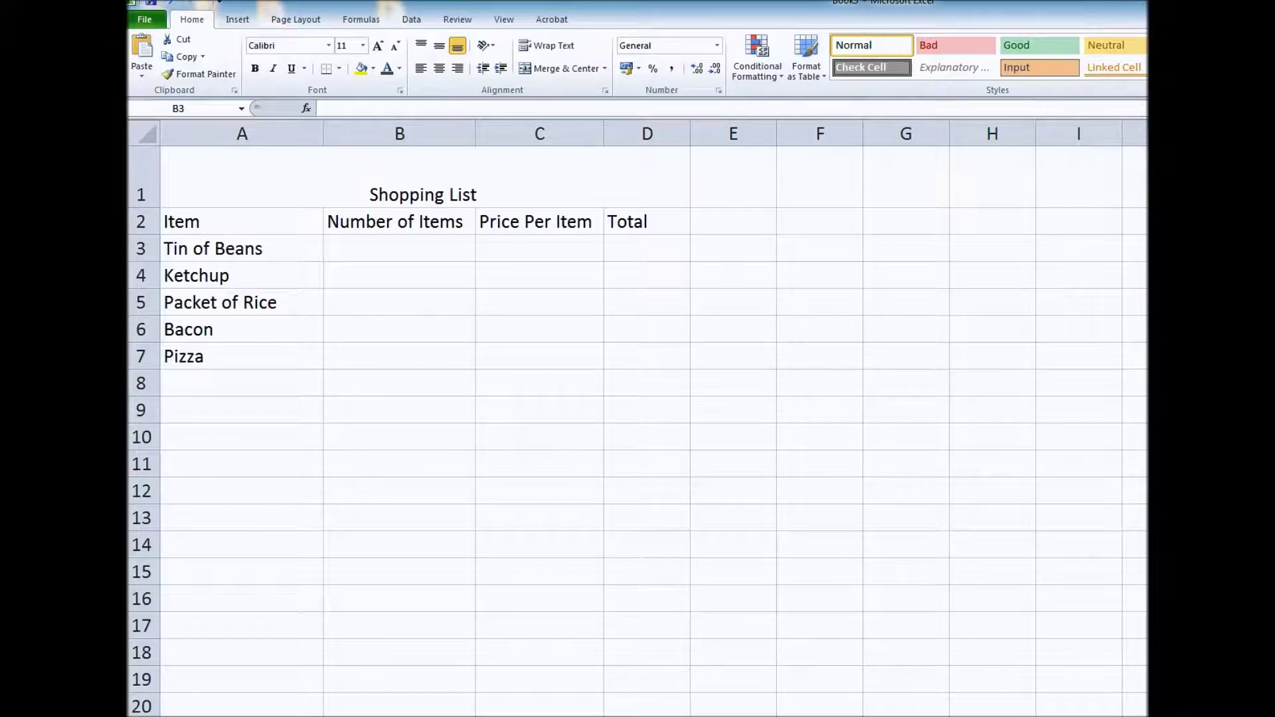
left_click(340, 716)
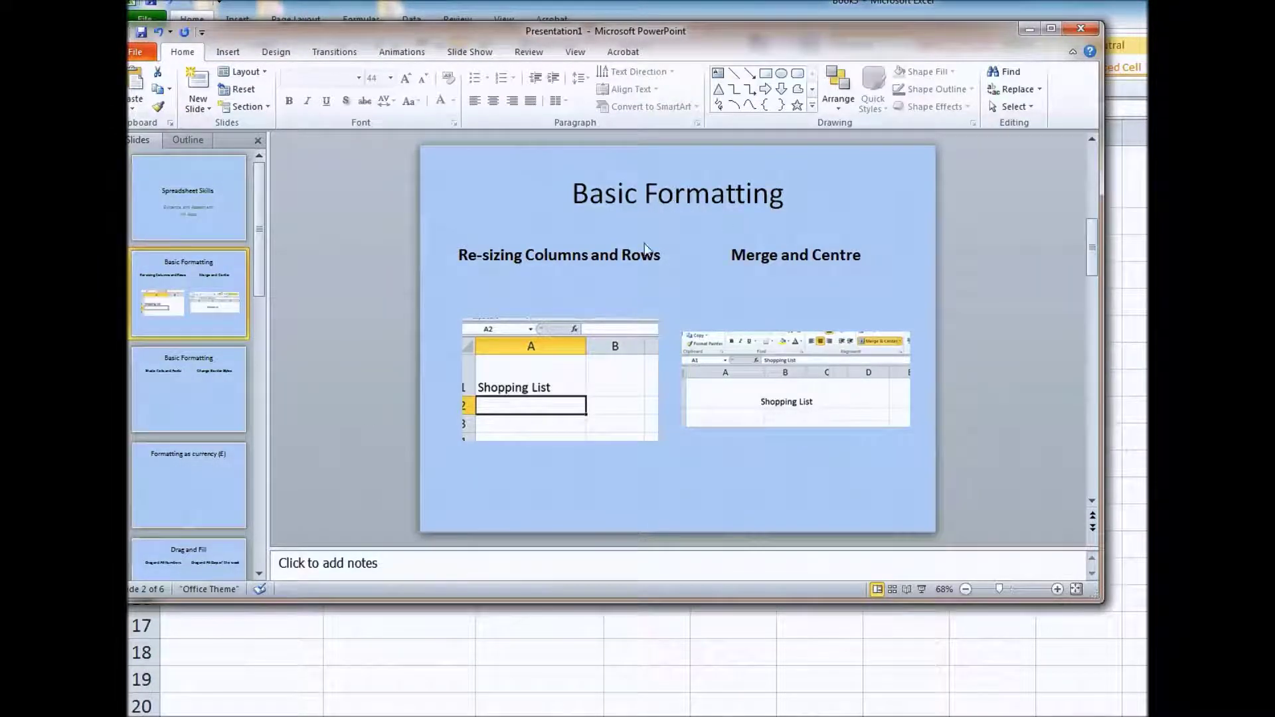
left_click(222, 413)
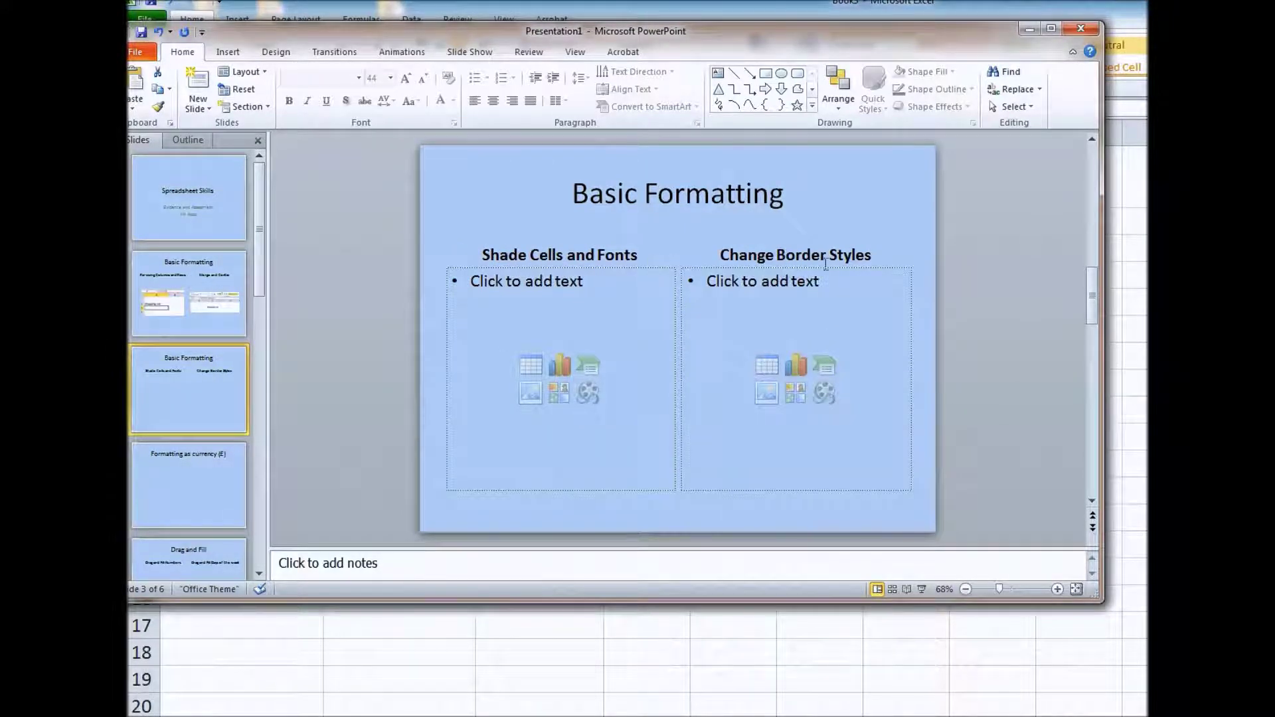
left_click(1028, 30)
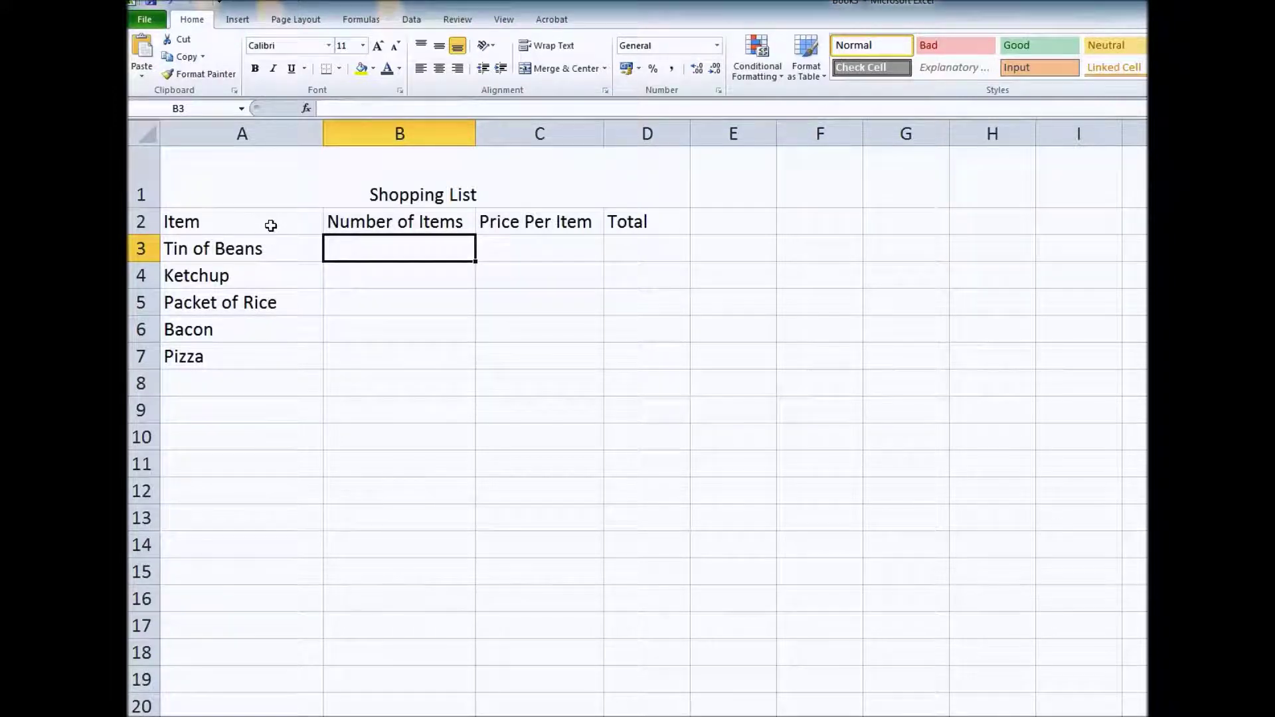
Step: Shade the title and column heading rows, A1:D2, light green and set their font colour to white
left_click(247, 179)
left_click_drag(247, 179, 251, 214)
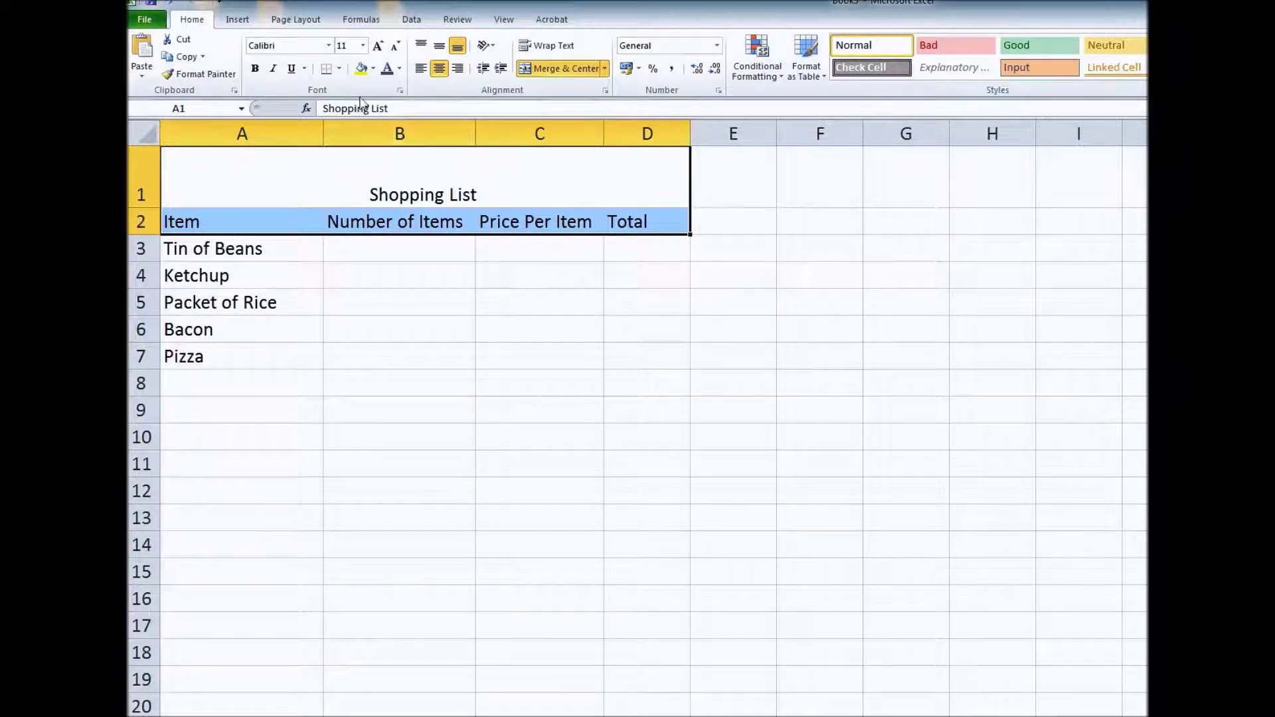
left_click(373, 69)
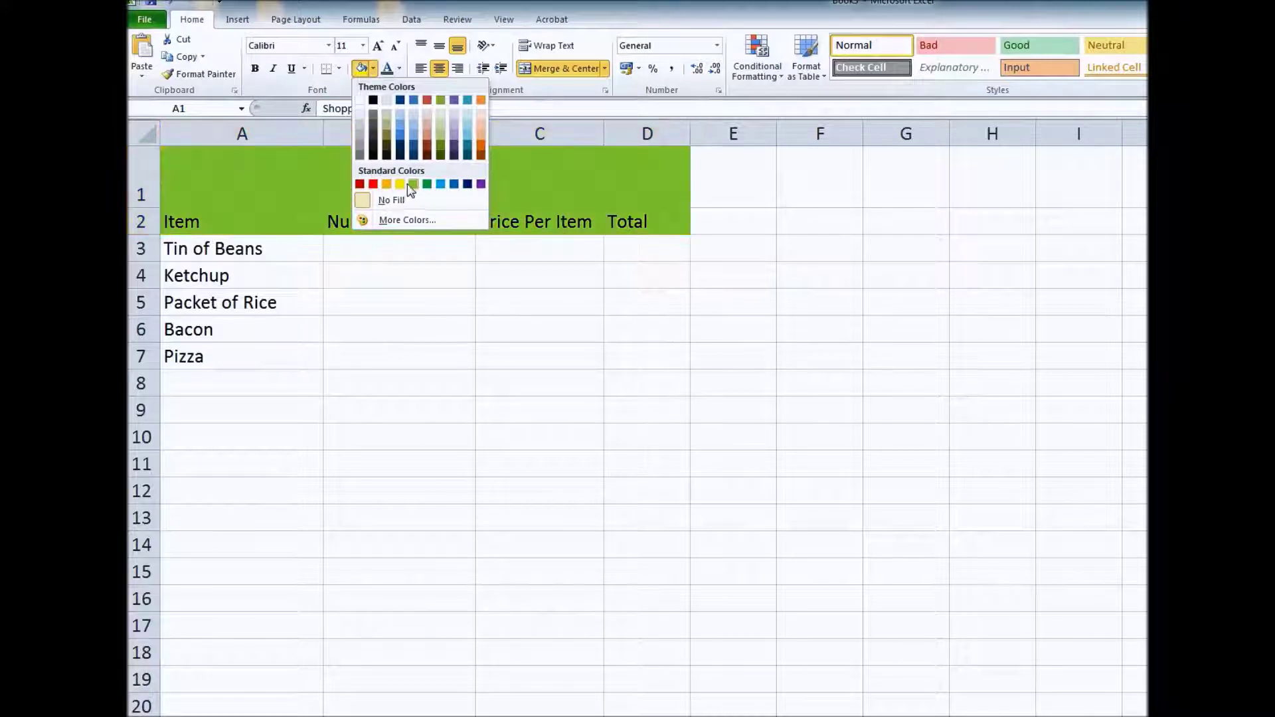
left_click(399, 69)
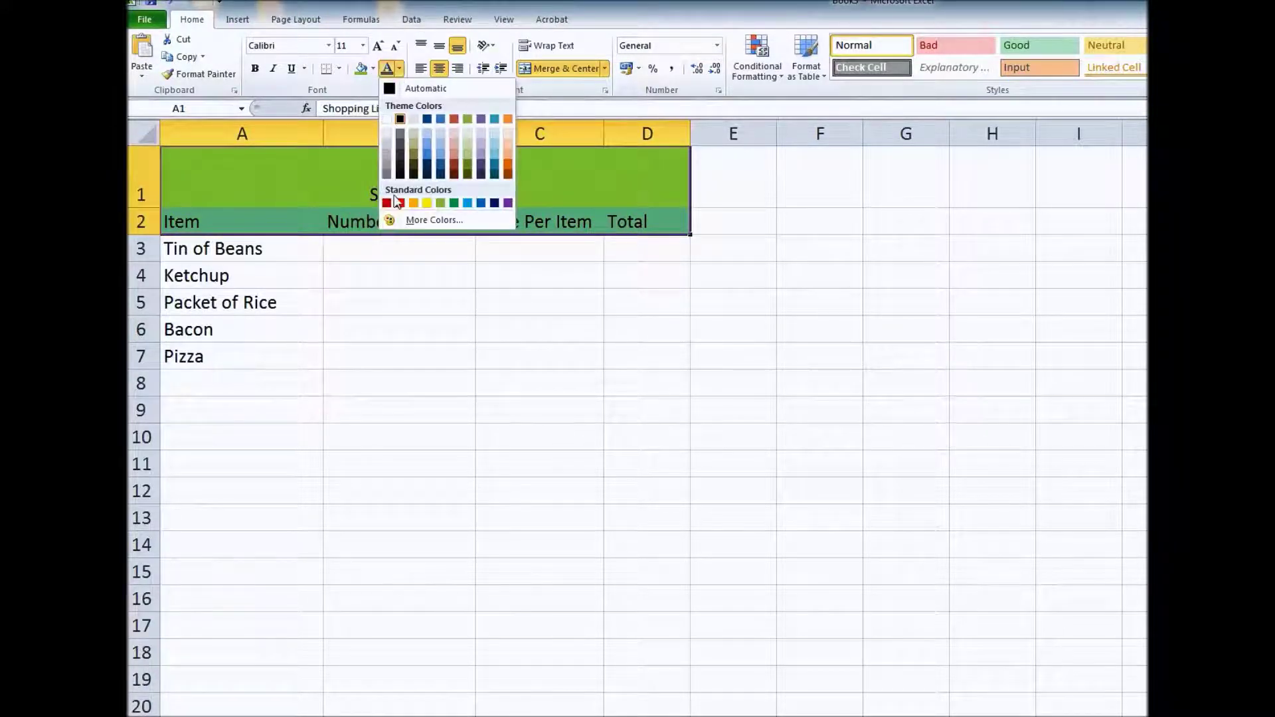
left_click(388, 119)
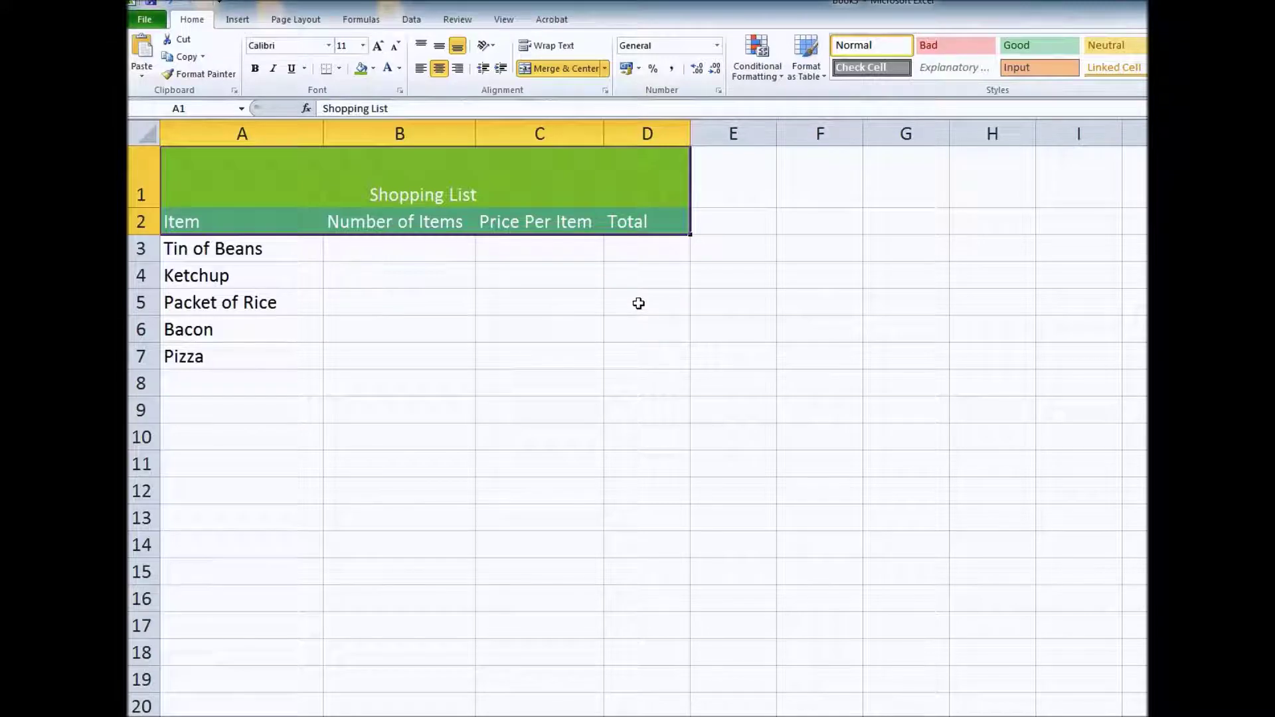
left_click(309, 204)
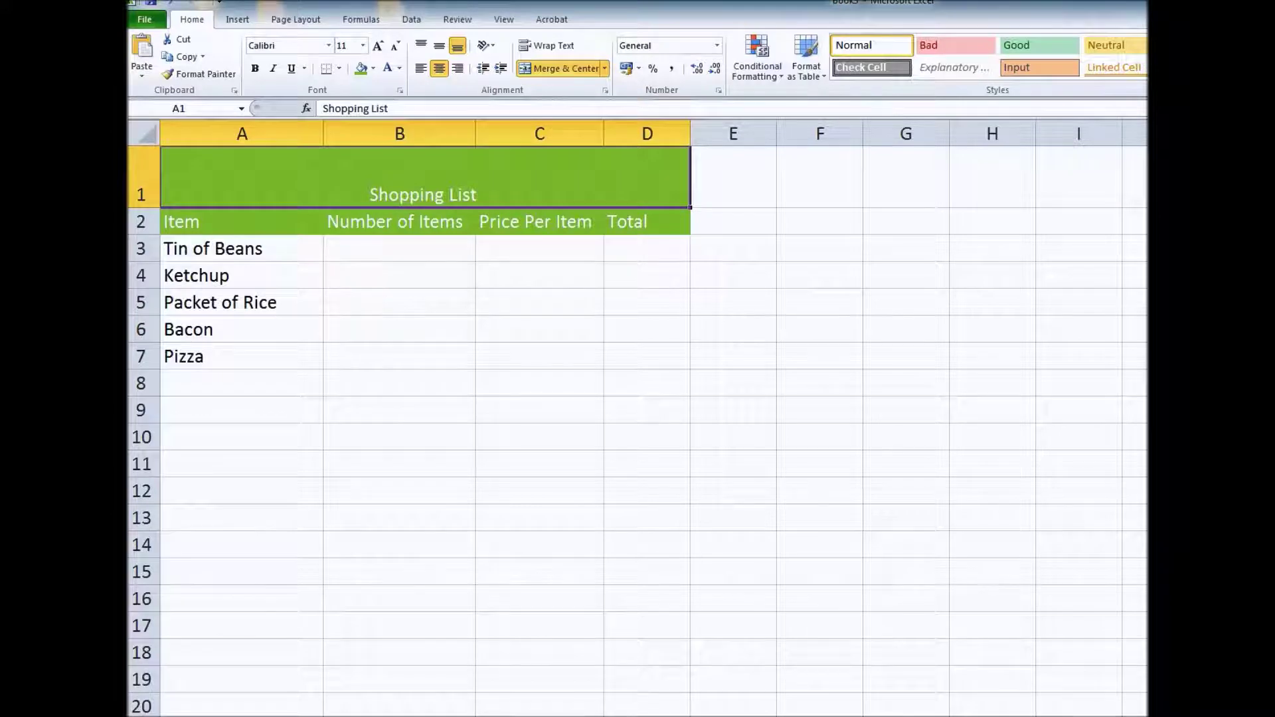
Step: Switch to Snipping Tool and capture a new snip of the green title and column heading rows
key("alt+Tab")
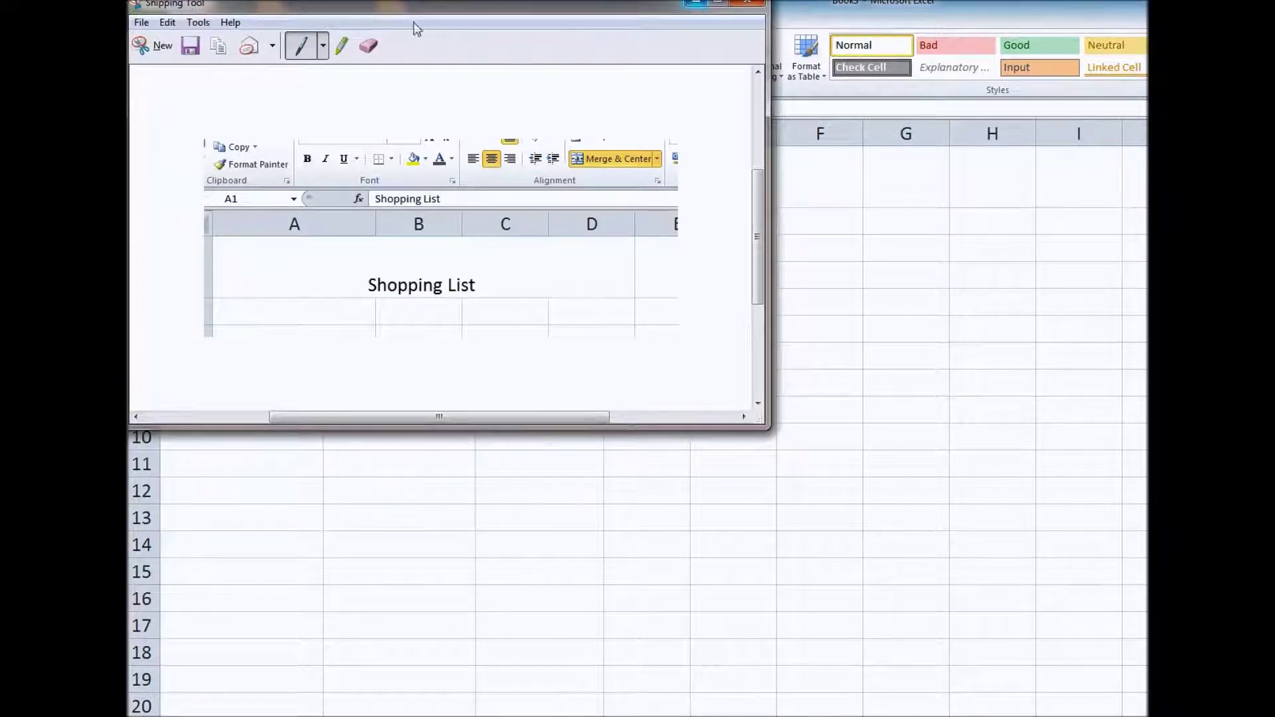
left_click(158, 48)
left_click_drag(143, 81, 704, 271)
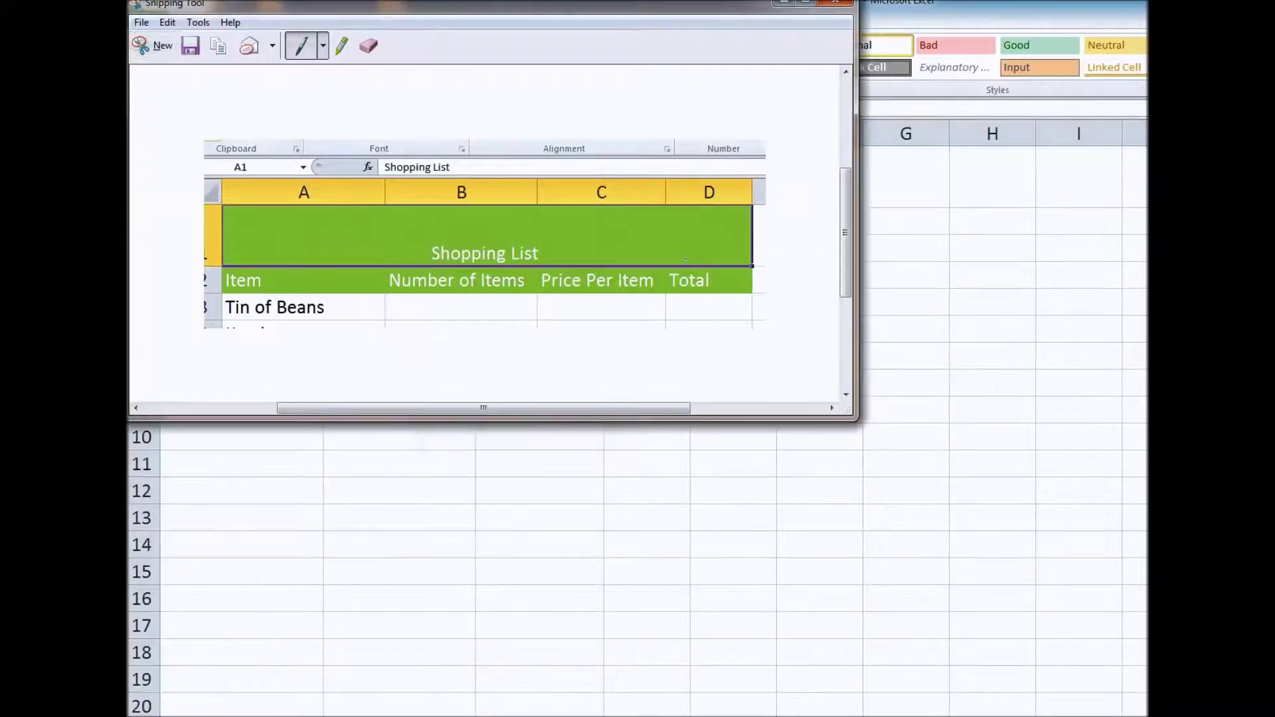
Step: Switch to PowerPoint, paste the snip into the placeholder under "Shade Cells and Fonts" on slide 3, and return to Excel
left_click(465, 716)
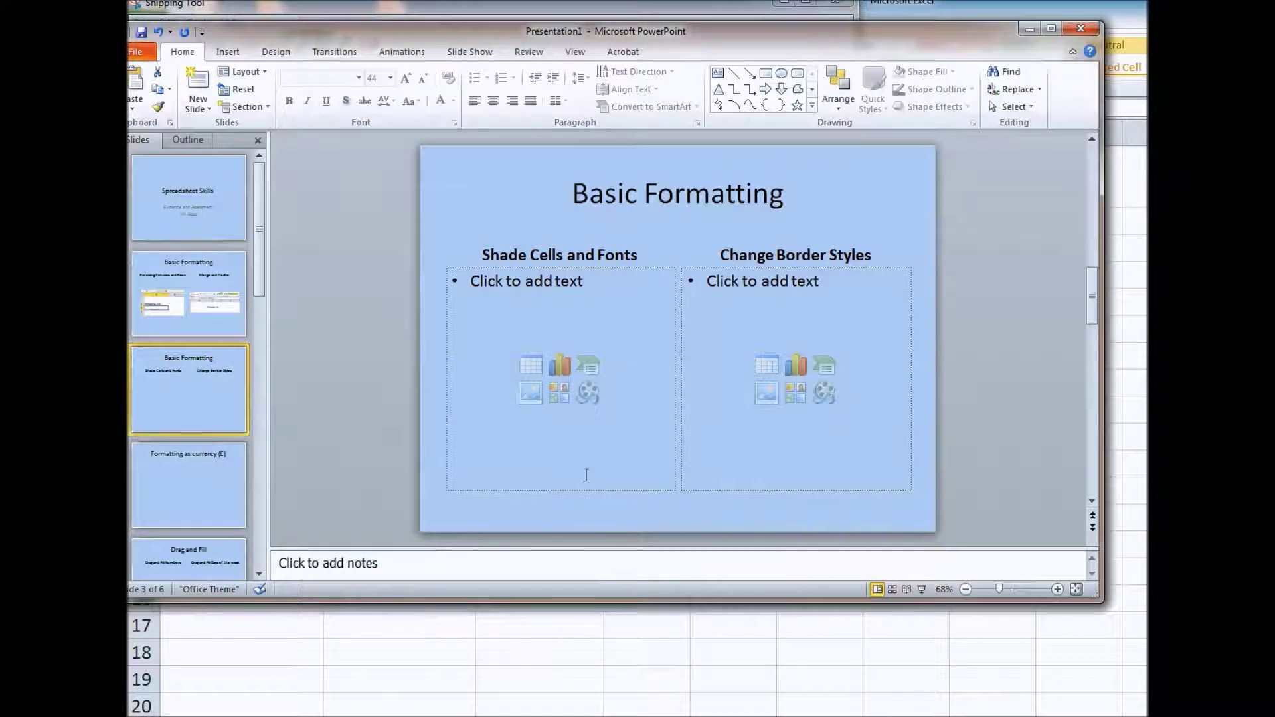
left_click(444, 303)
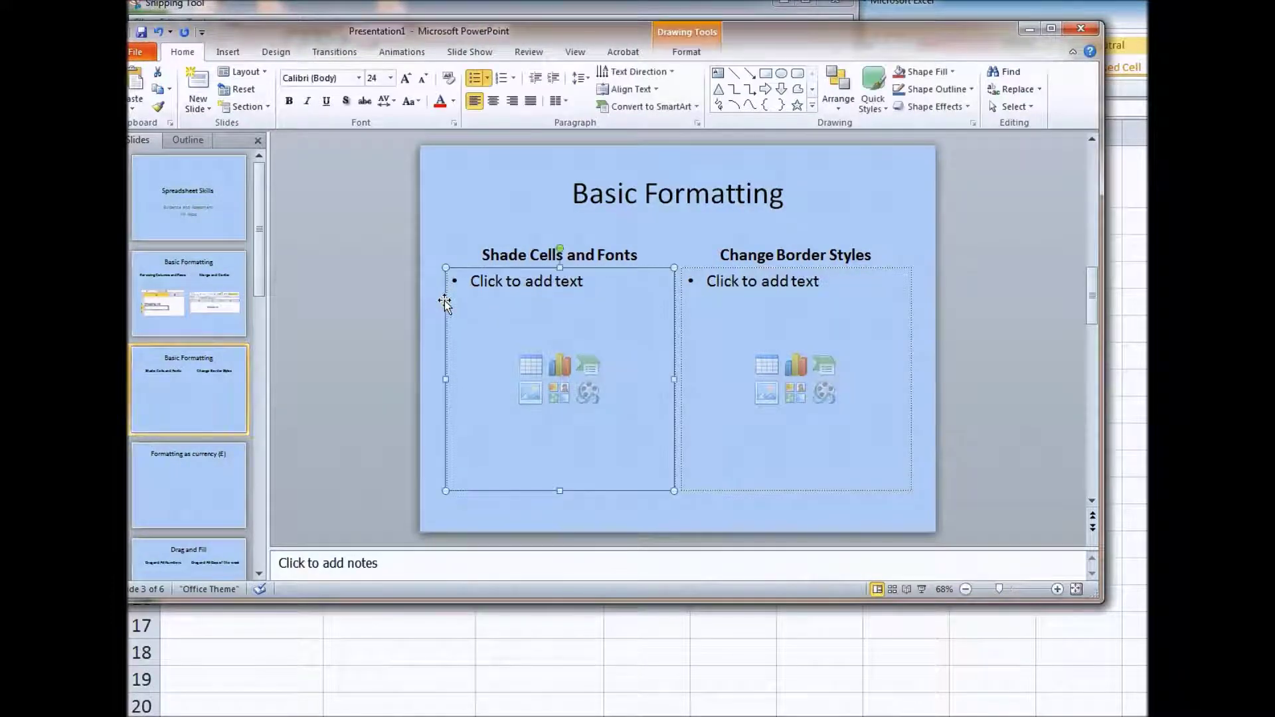
key("ctrl+v")
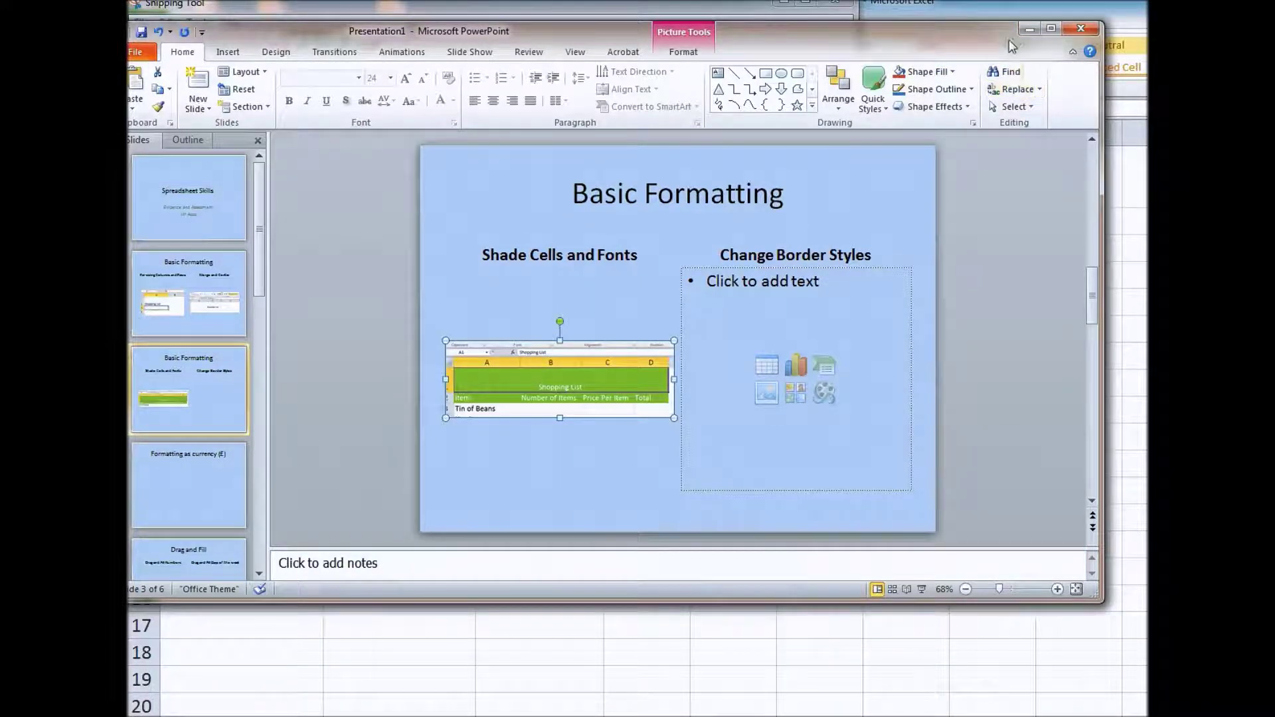
left_click(1030, 30)
left_click(783, 3)
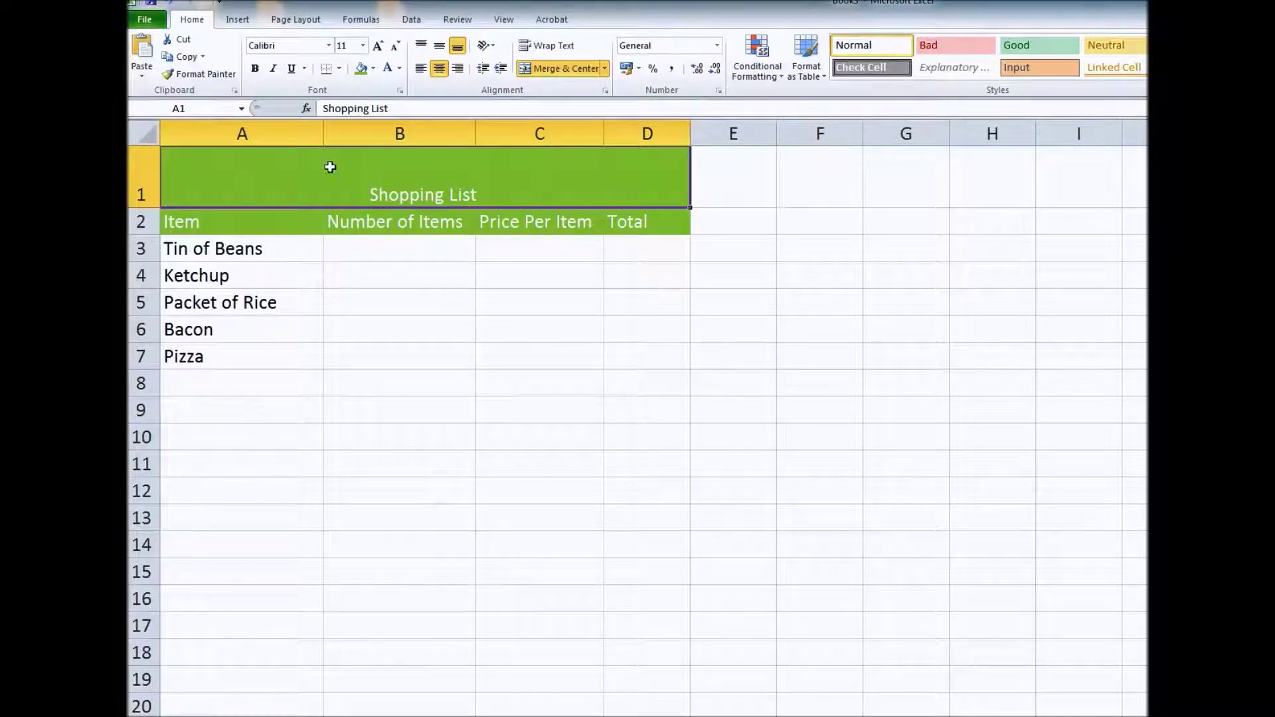
Step: Apply All Borders to the title and column heading rows, A1:D2
left_click(658, 229)
left_click(311, 180)
left_click_drag(311, 181, 306, 220)
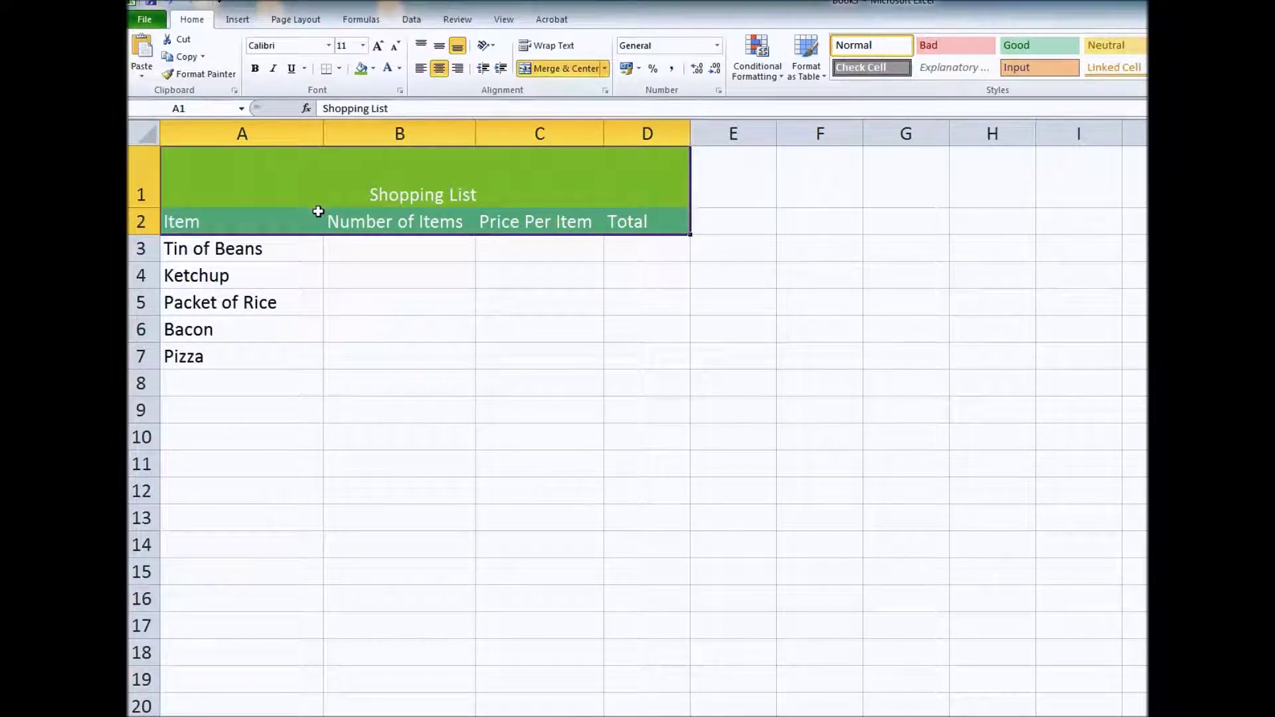
left_click(340, 69)
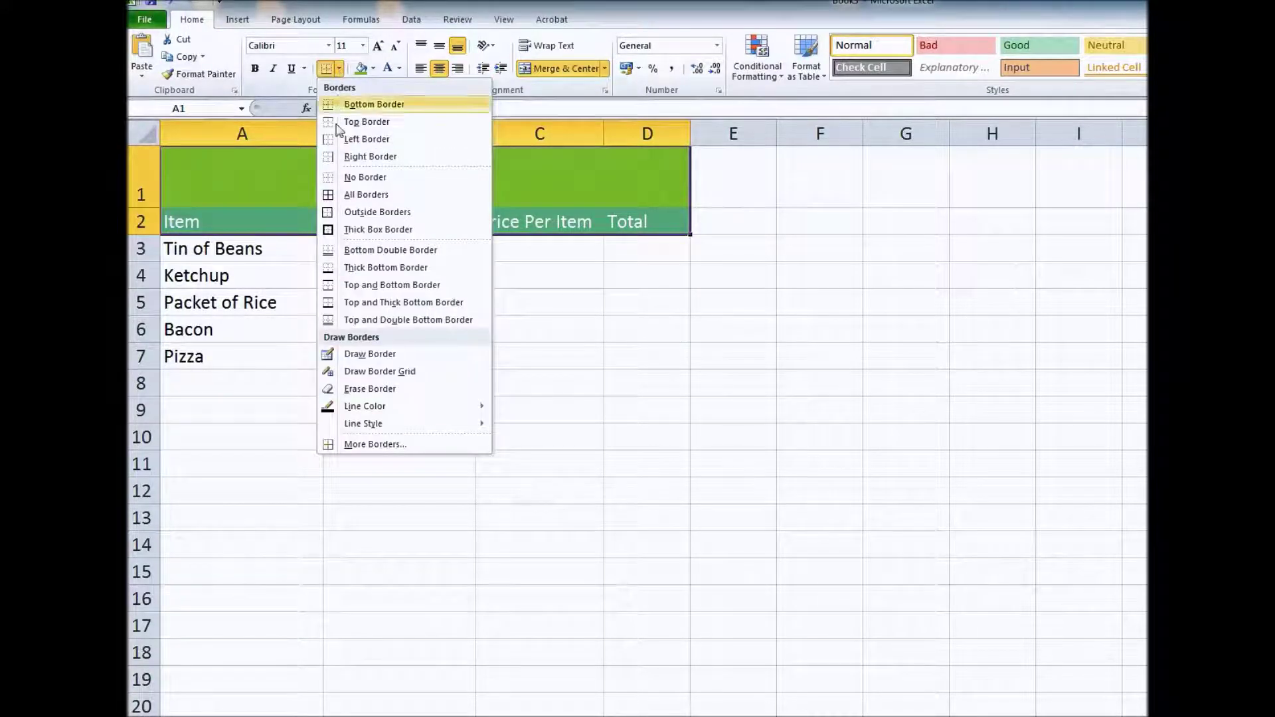
left_click(331, 196)
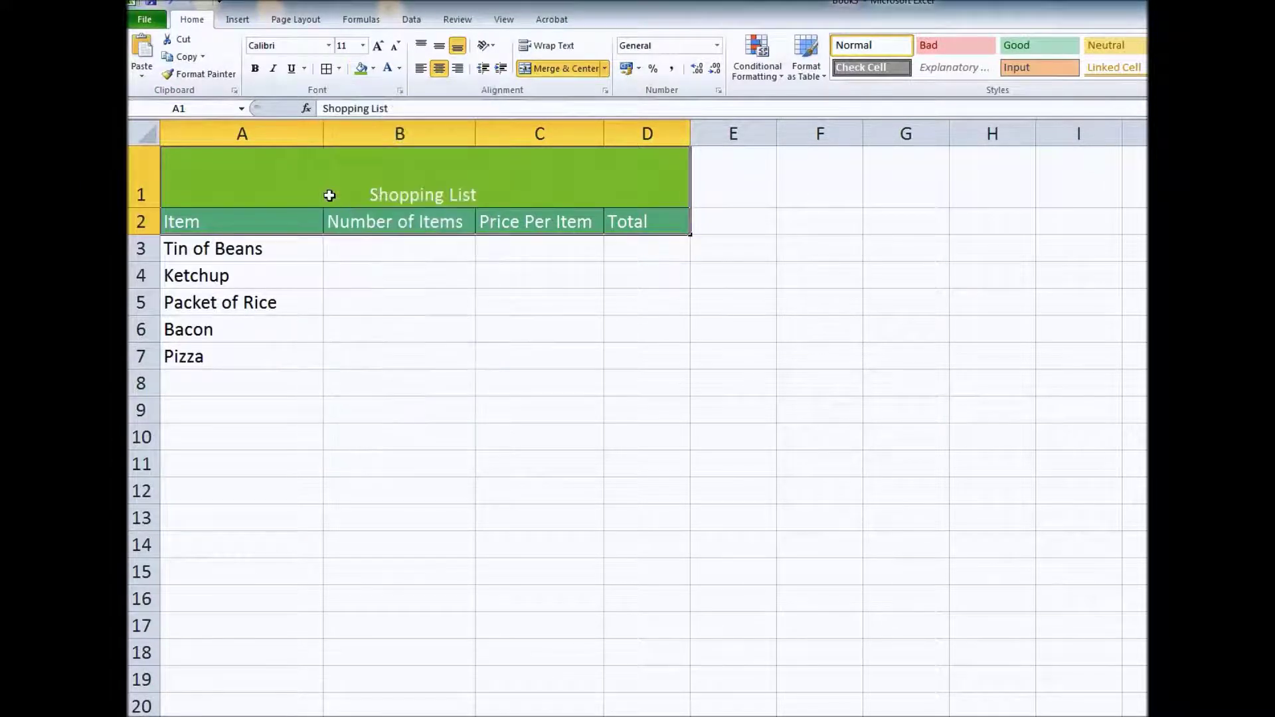
left_click(314, 245)
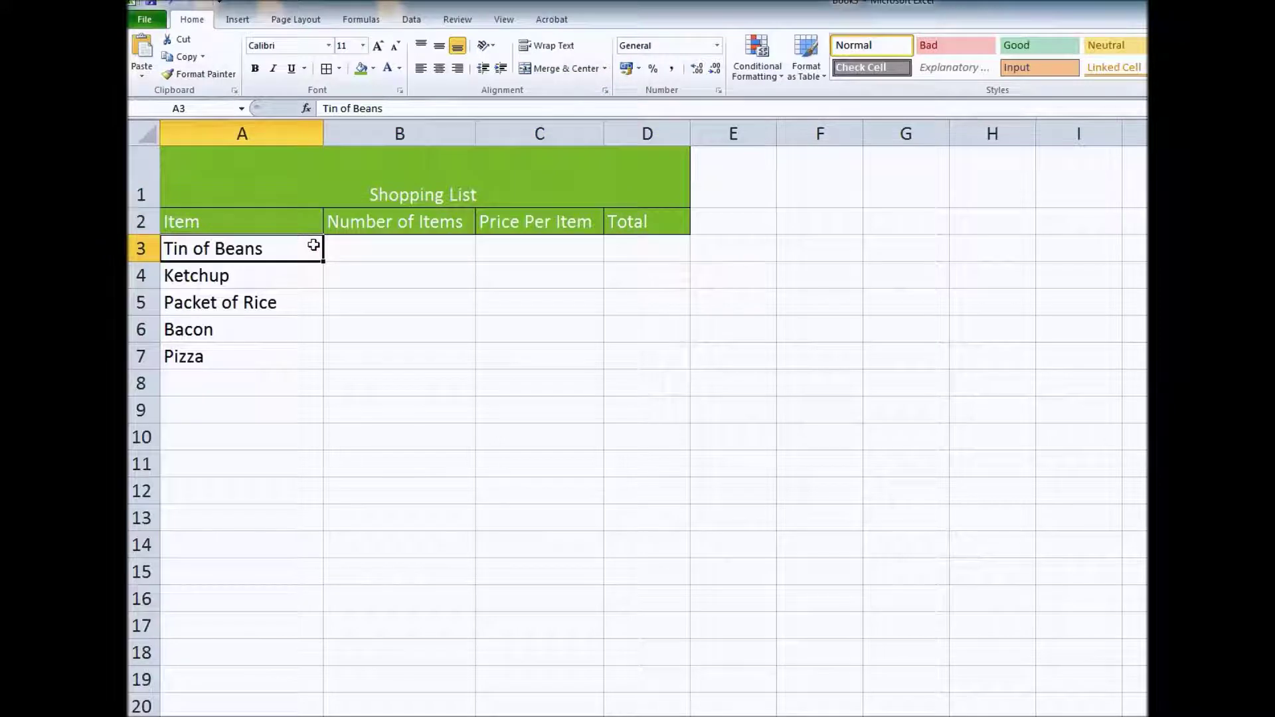
Step: Add a Top and Double Bottom Border to the title and column heading rows, A1:D2
left_click(317, 197)
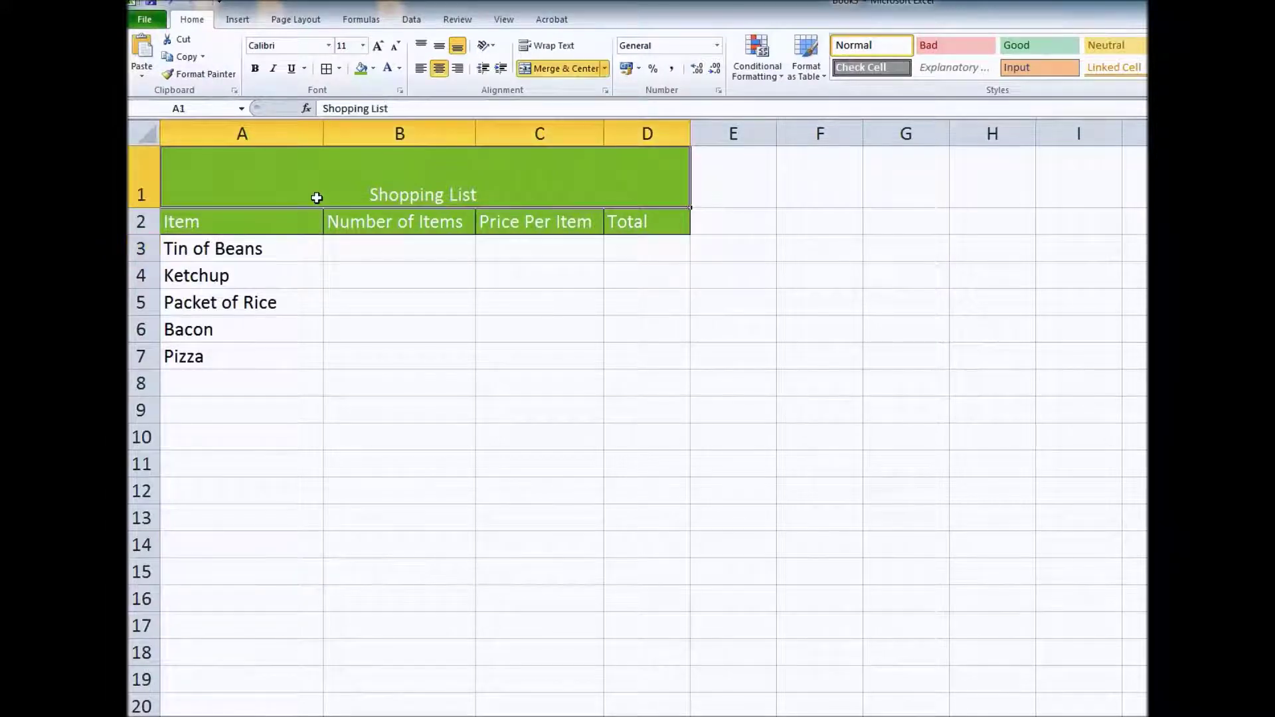
left_click_drag(313, 183, 311, 229)
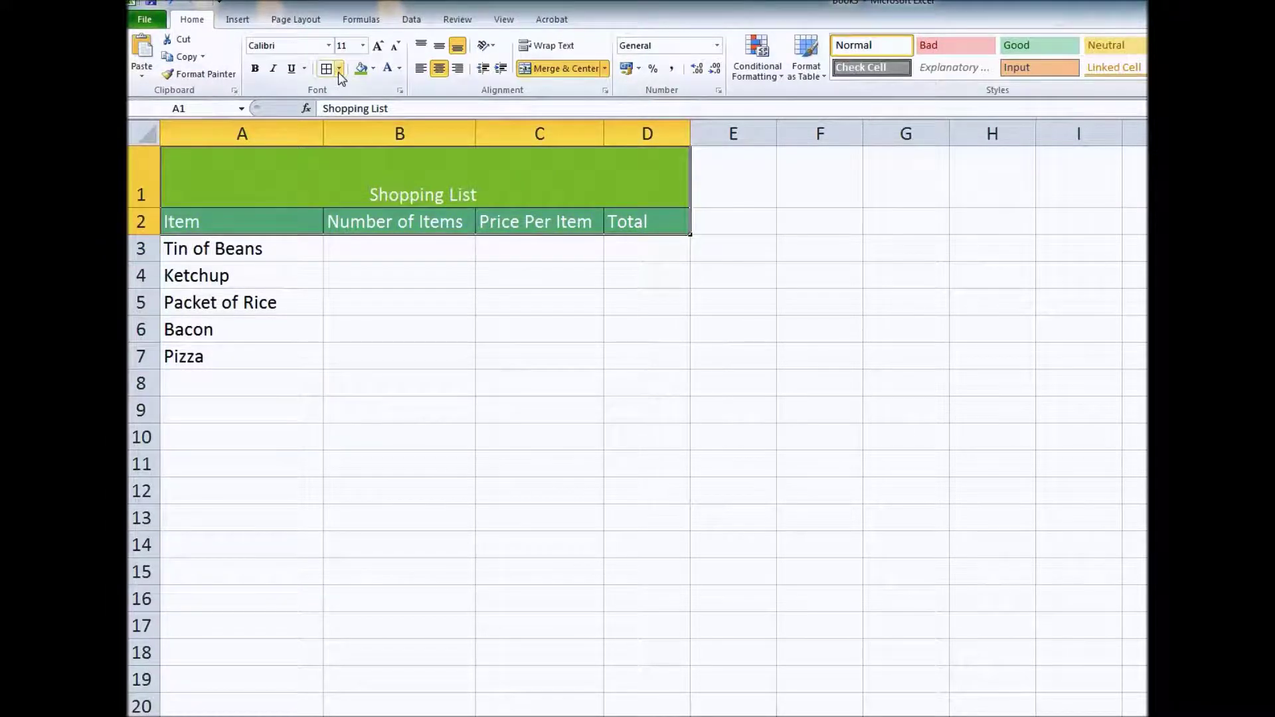
left_click(339, 69)
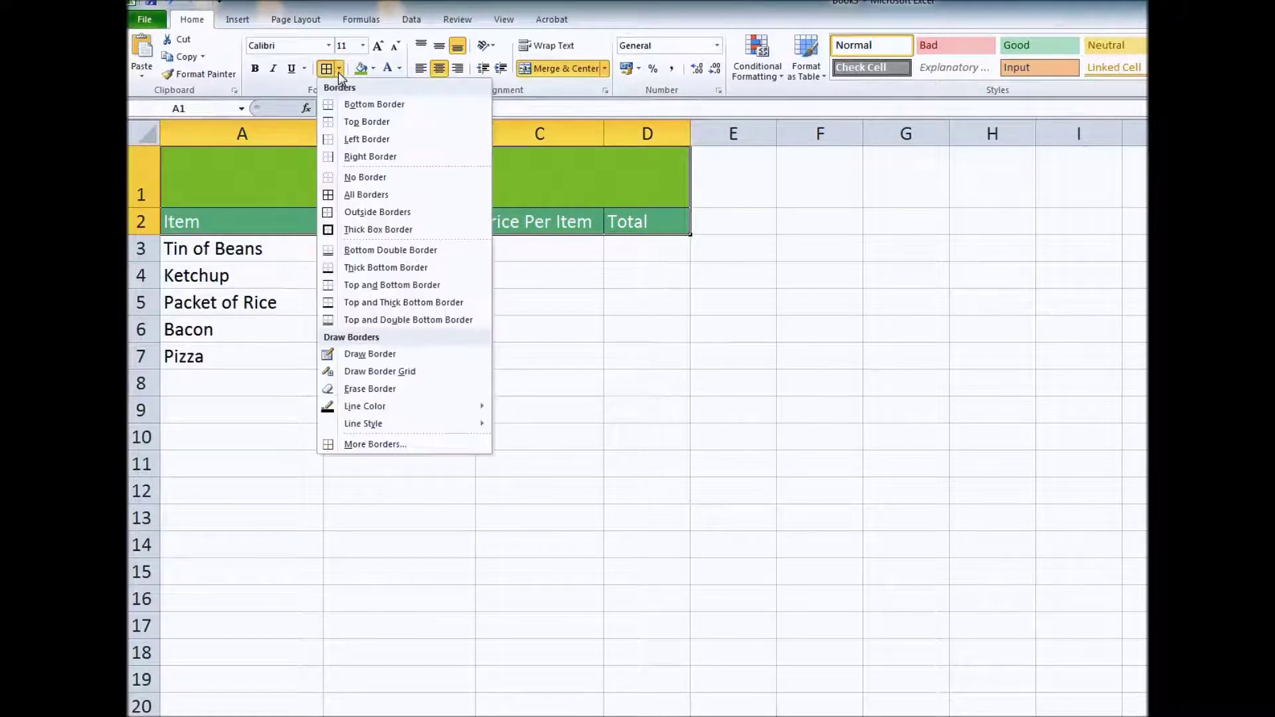
left_click(365, 322)
left_click(332, 251)
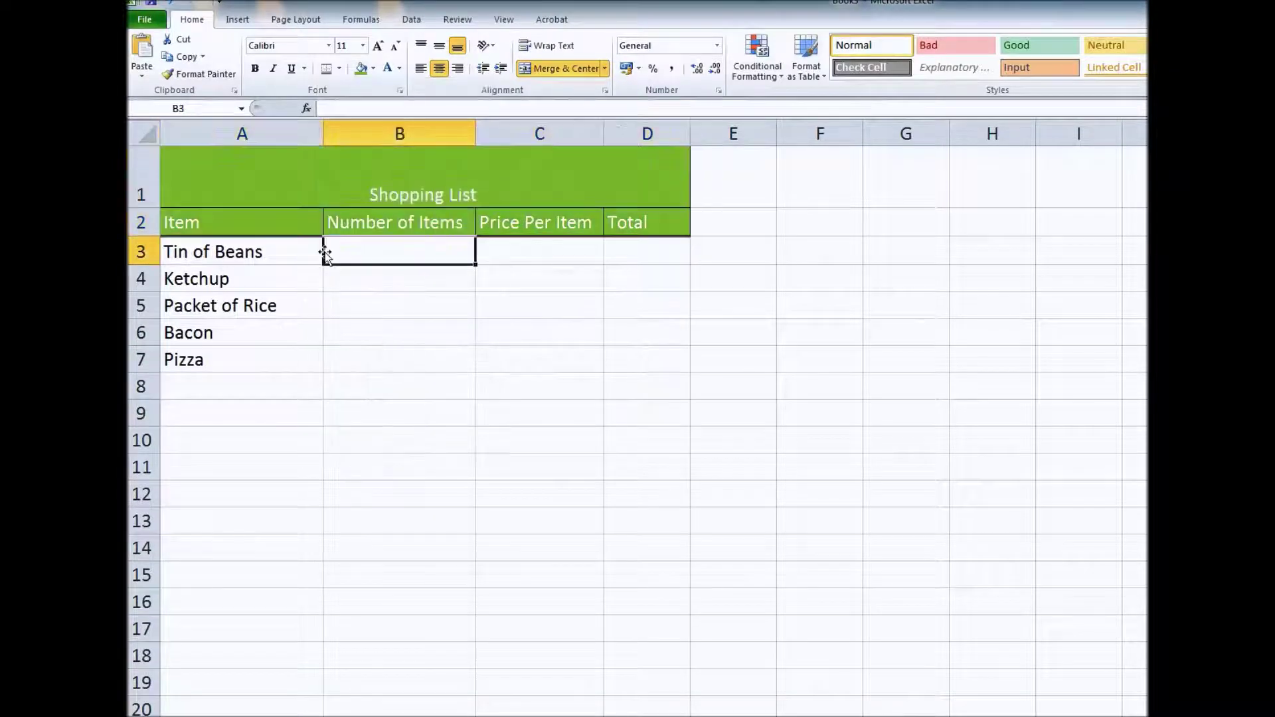
left_click(341, 287)
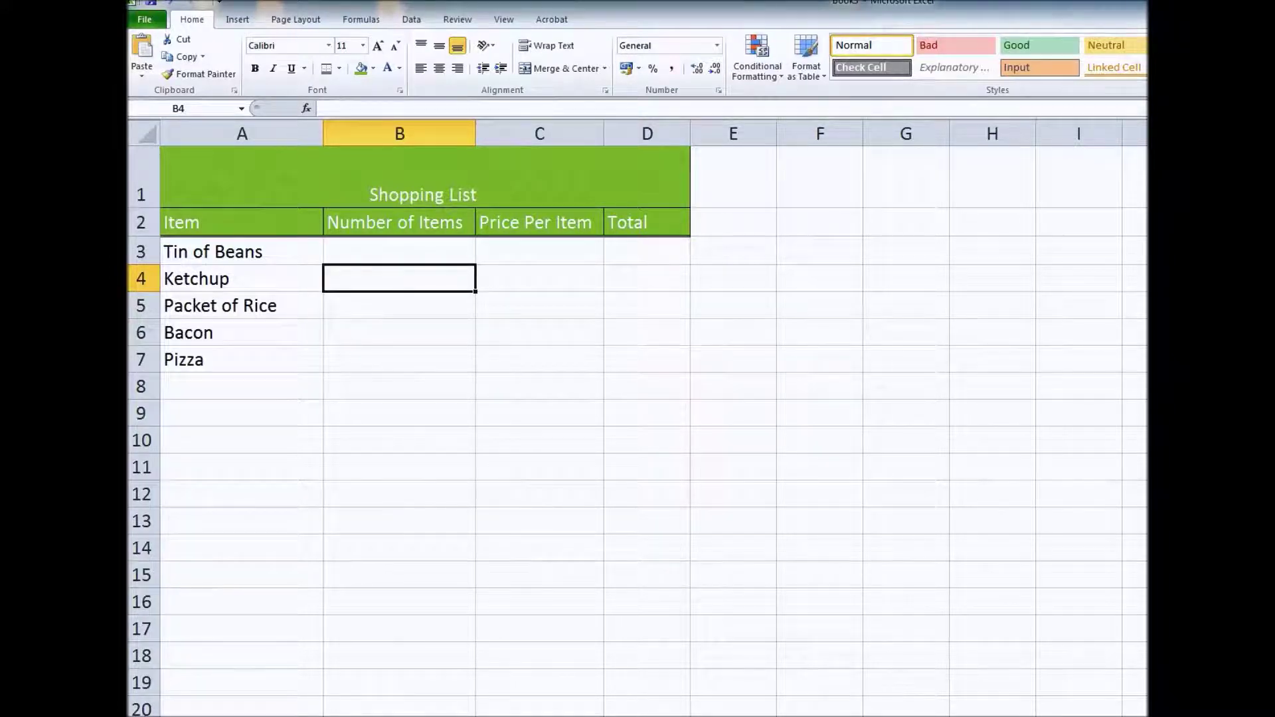
Step: Switch to Snipping Tool, capture the bordered title and heading rows with the first items, and copy the snip
left_click(577, 716)
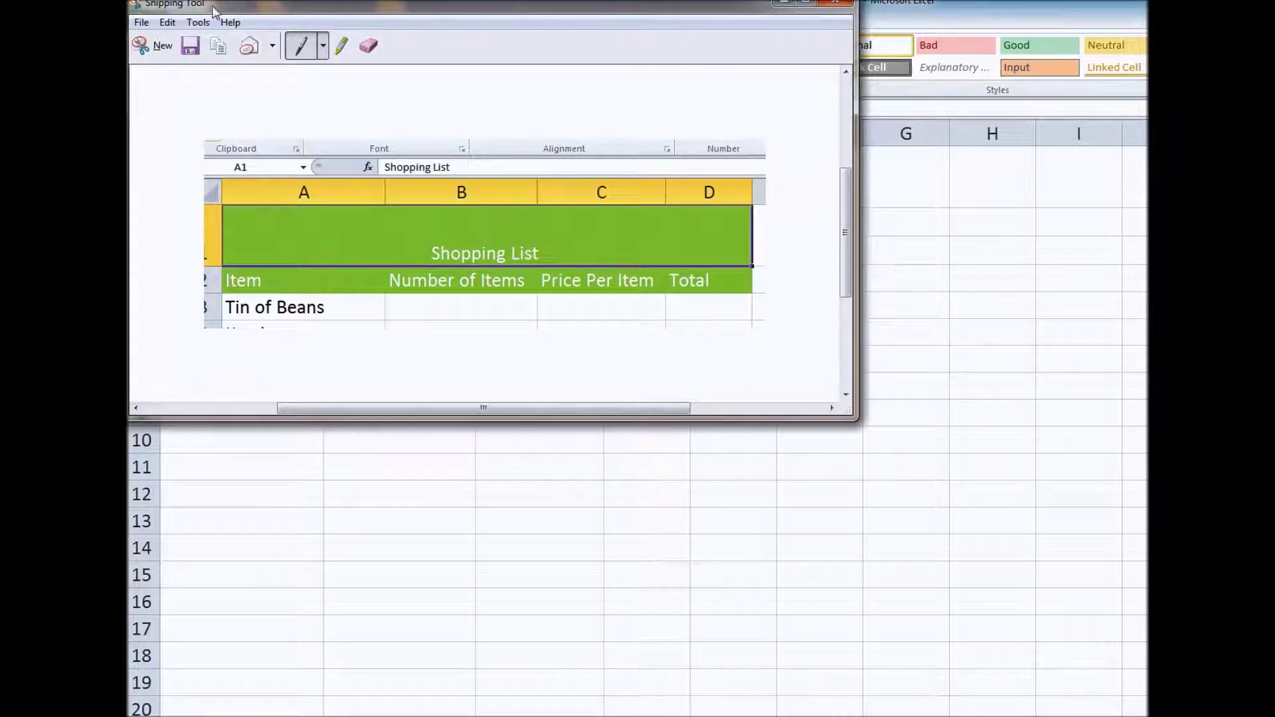
left_click(168, 45)
left_click_drag(149, 84, 742, 288)
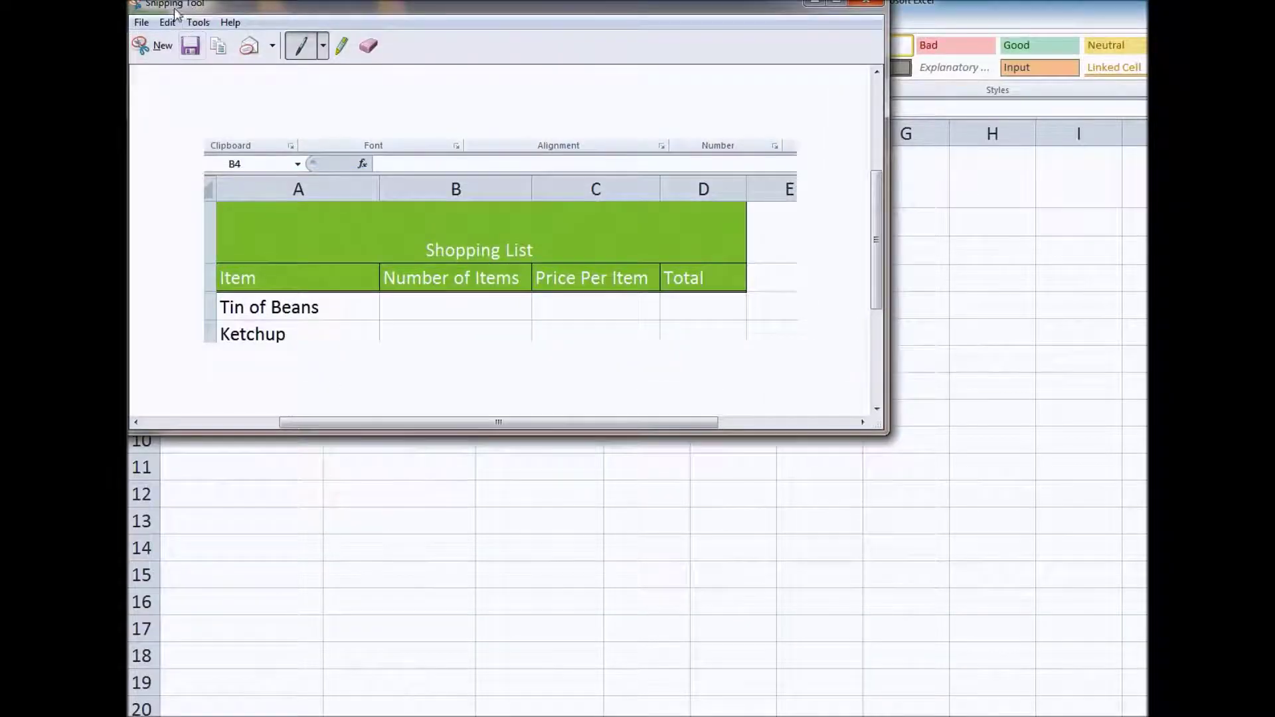
left_click(176, 21)
left_click(187, 40)
left_click(831, 3)
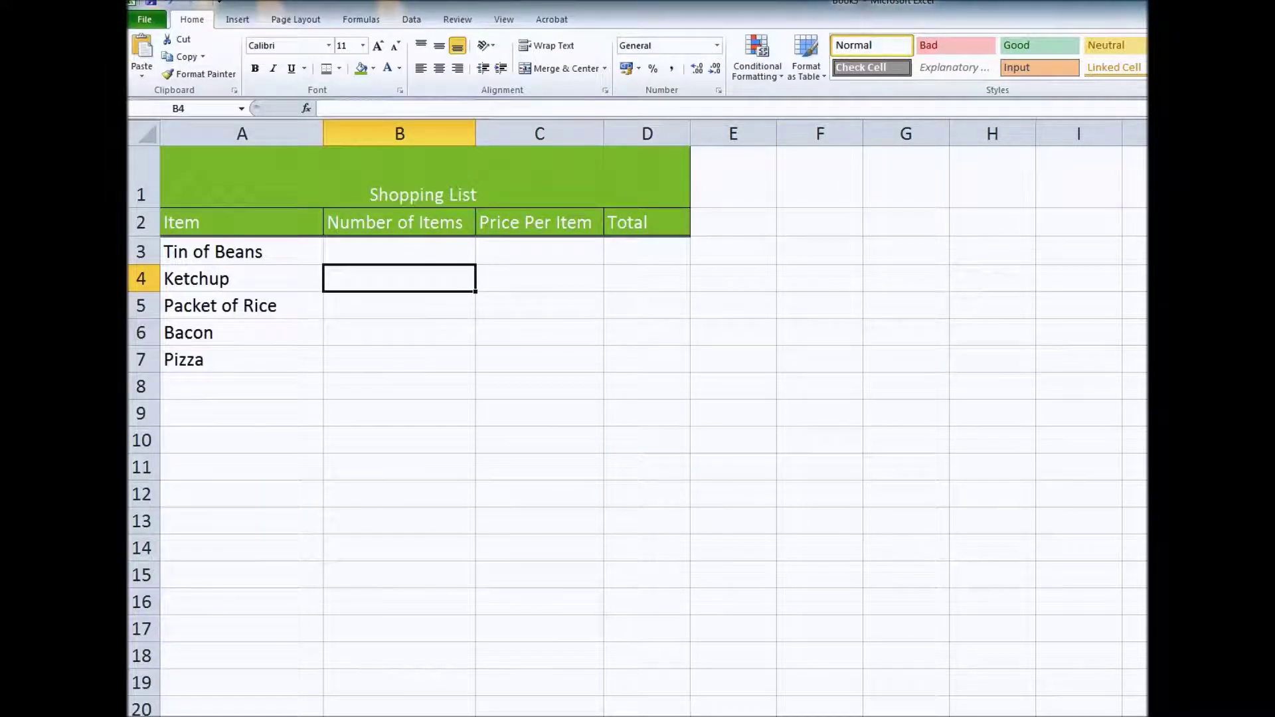
Step: Switch to PowerPoint, paste the snip into the placeholder under "Change Border Styles" on slide 3, and return to Excel
left_click(634, 716)
left_click(681, 450)
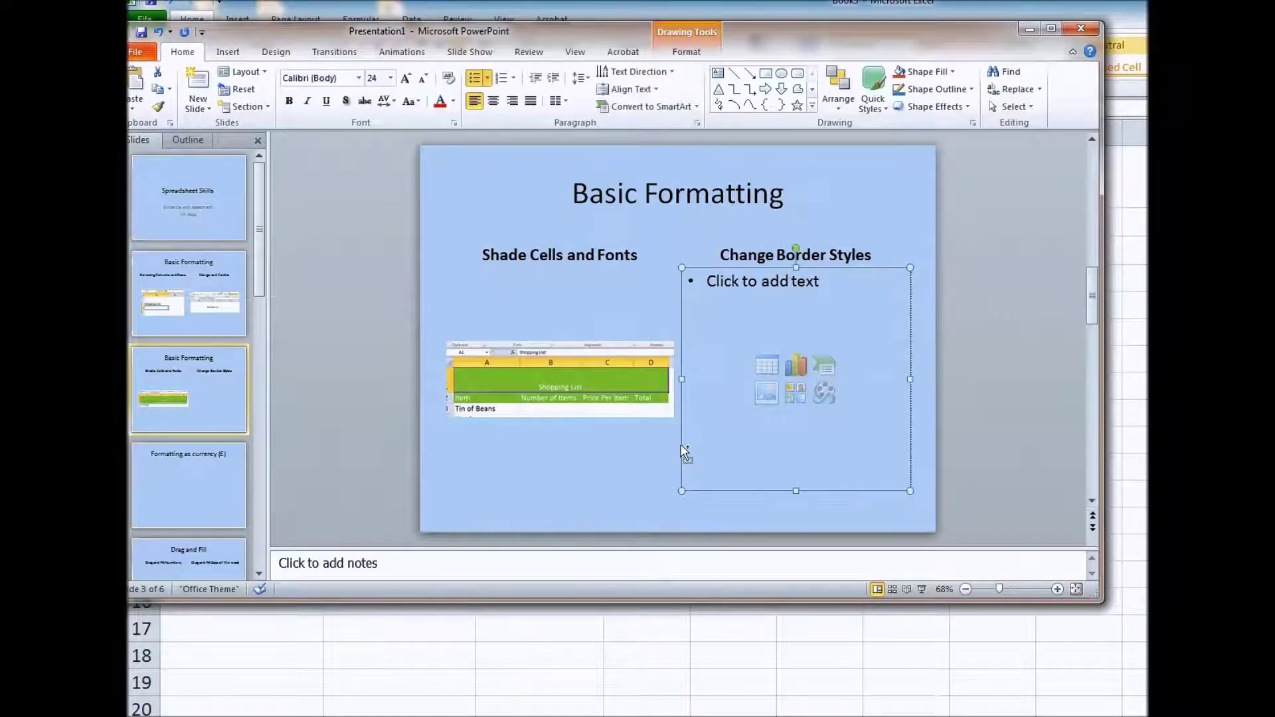
key("ctrl+v")
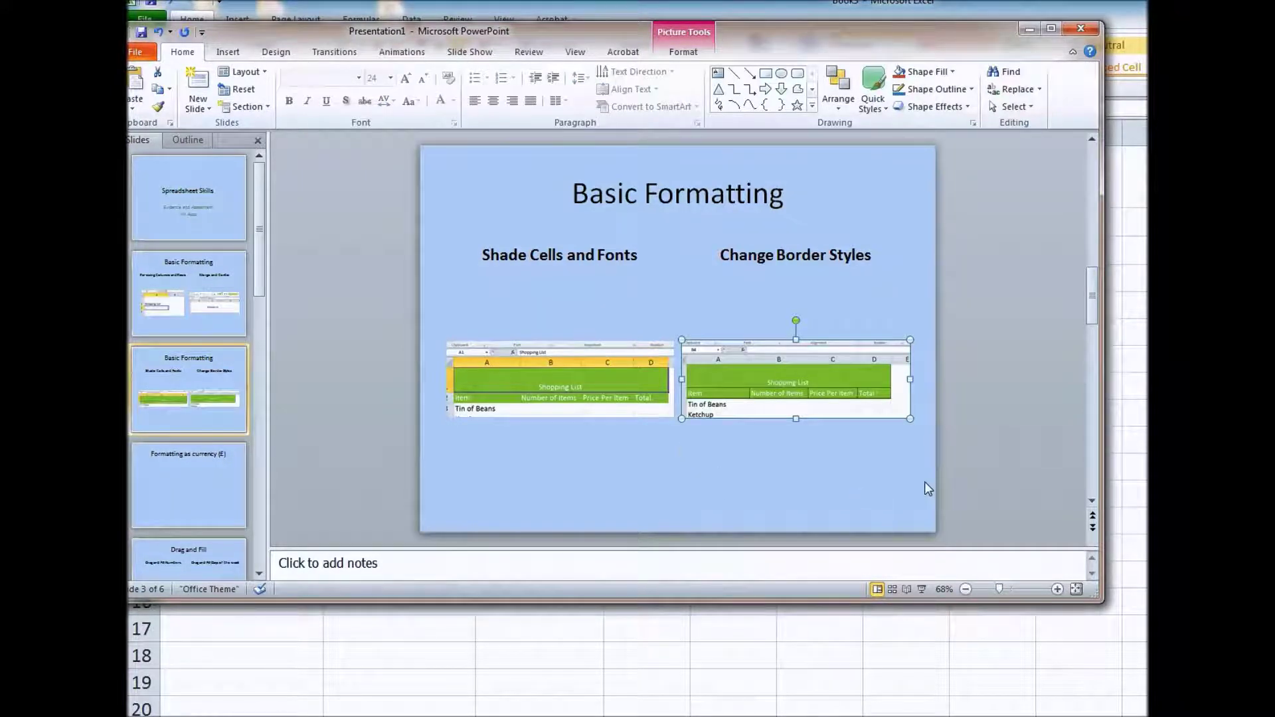
left_click(1029, 29)
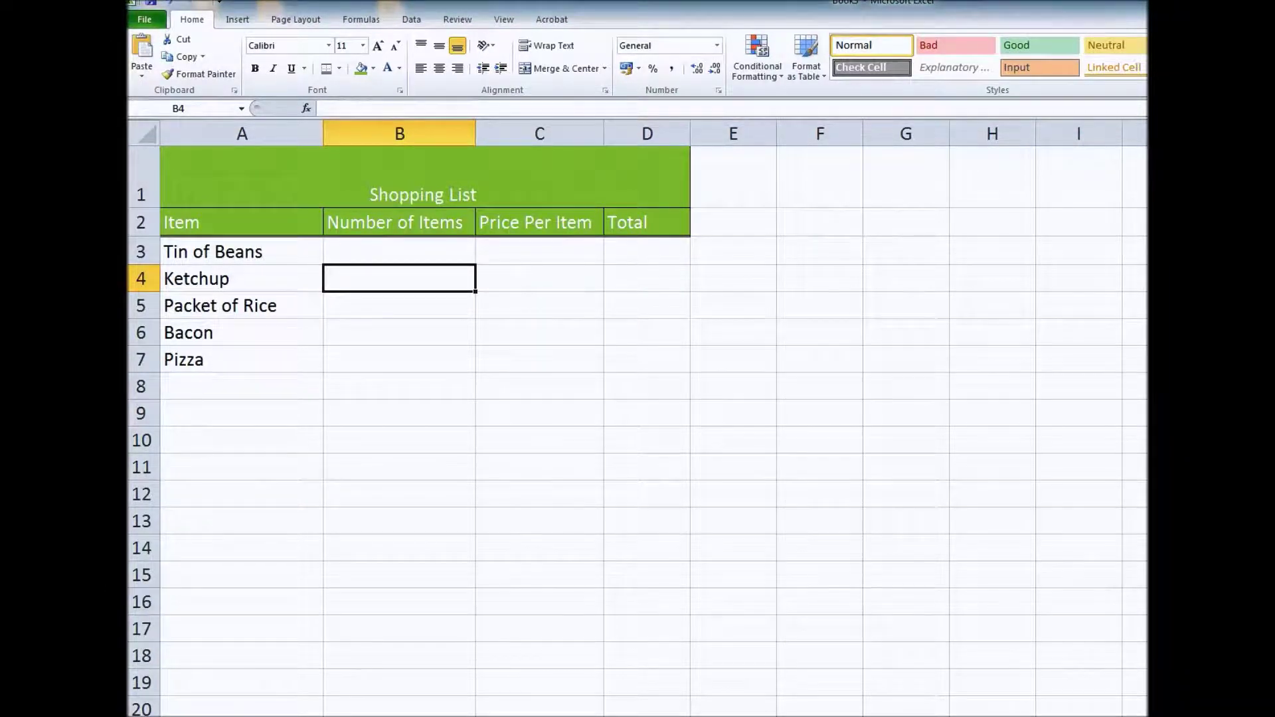
Step: Switch to PowerPoint, open slide 4, "Formatting as currency (£)", and return to the Excel shopping list
key("alt+Tab")
left_click(225, 487)
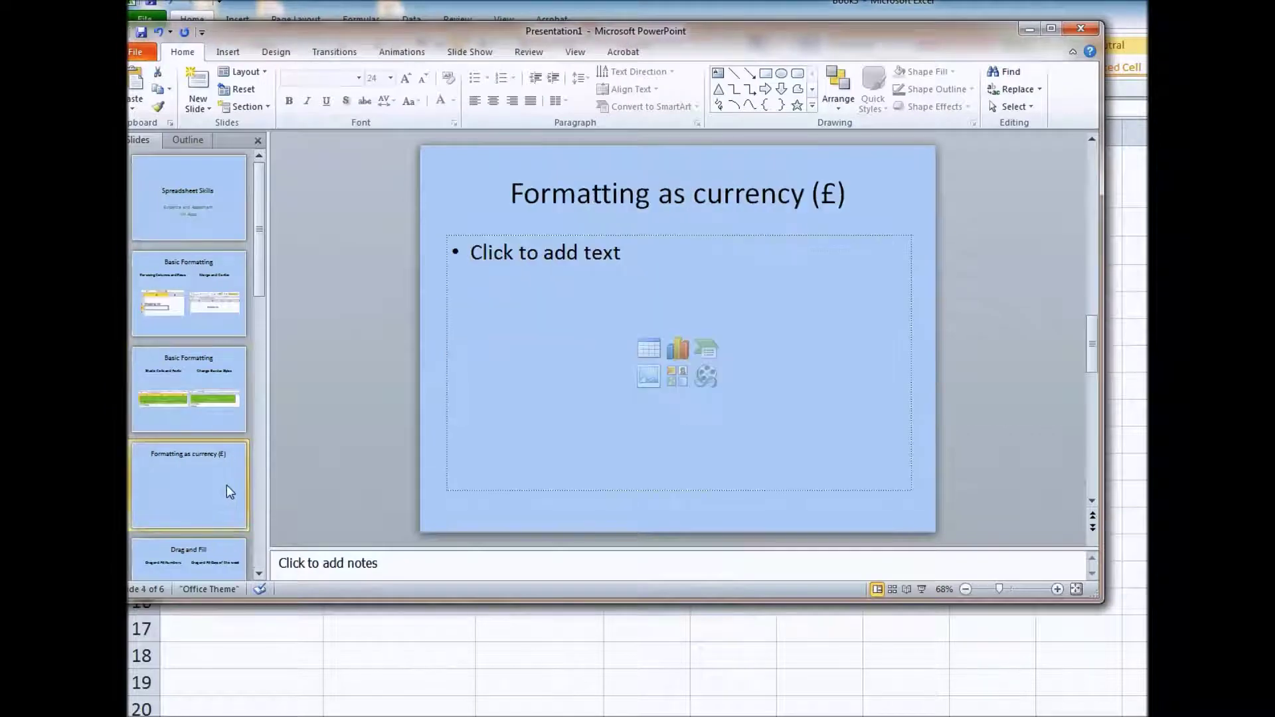
left_click(1028, 31)
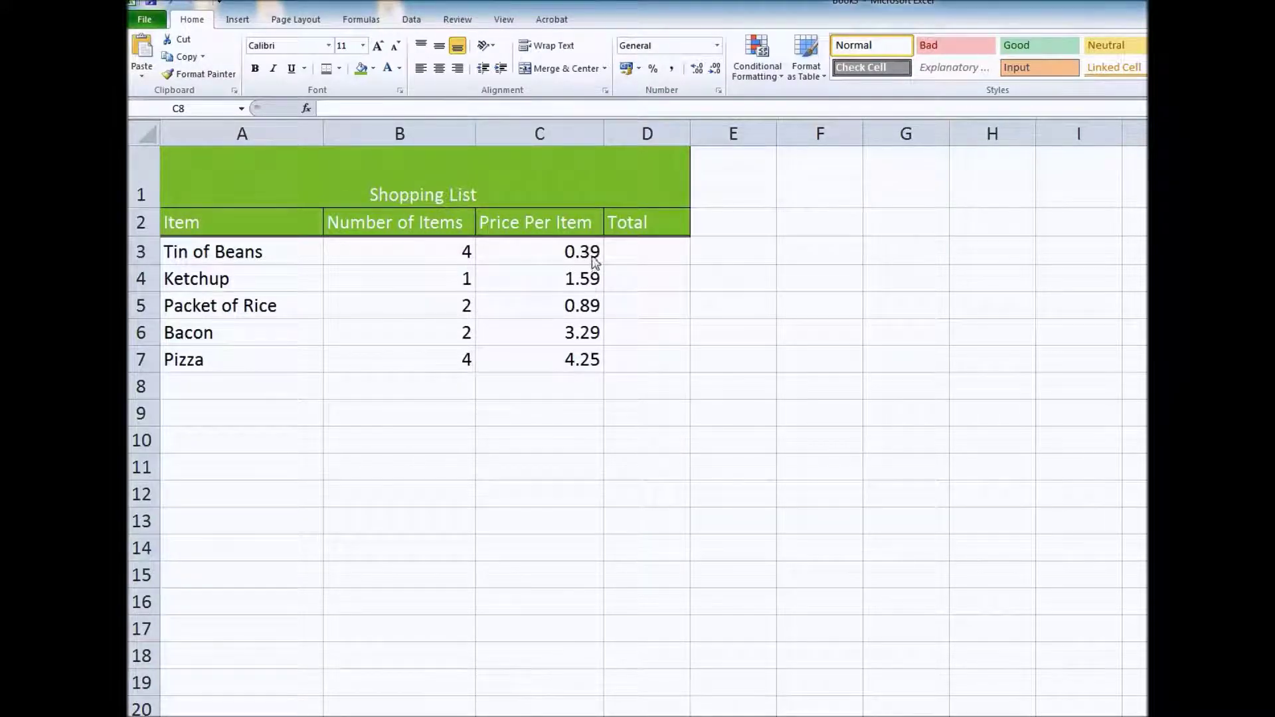
Step: Format the Price Per Item values in C3:C7 as Currency with the £ symbol and 2 decimal places
left_click_drag(551, 255, 553, 351)
left_click(557, 253)
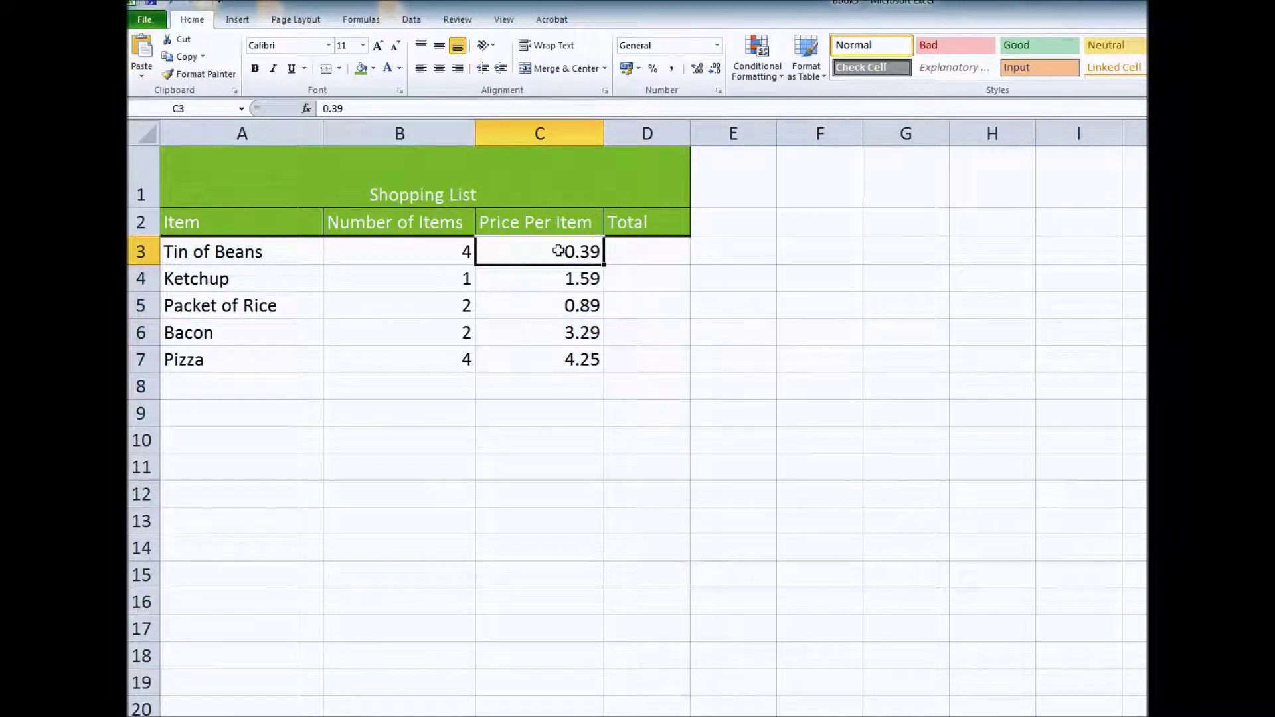
left_click_drag(561, 250, 564, 355)
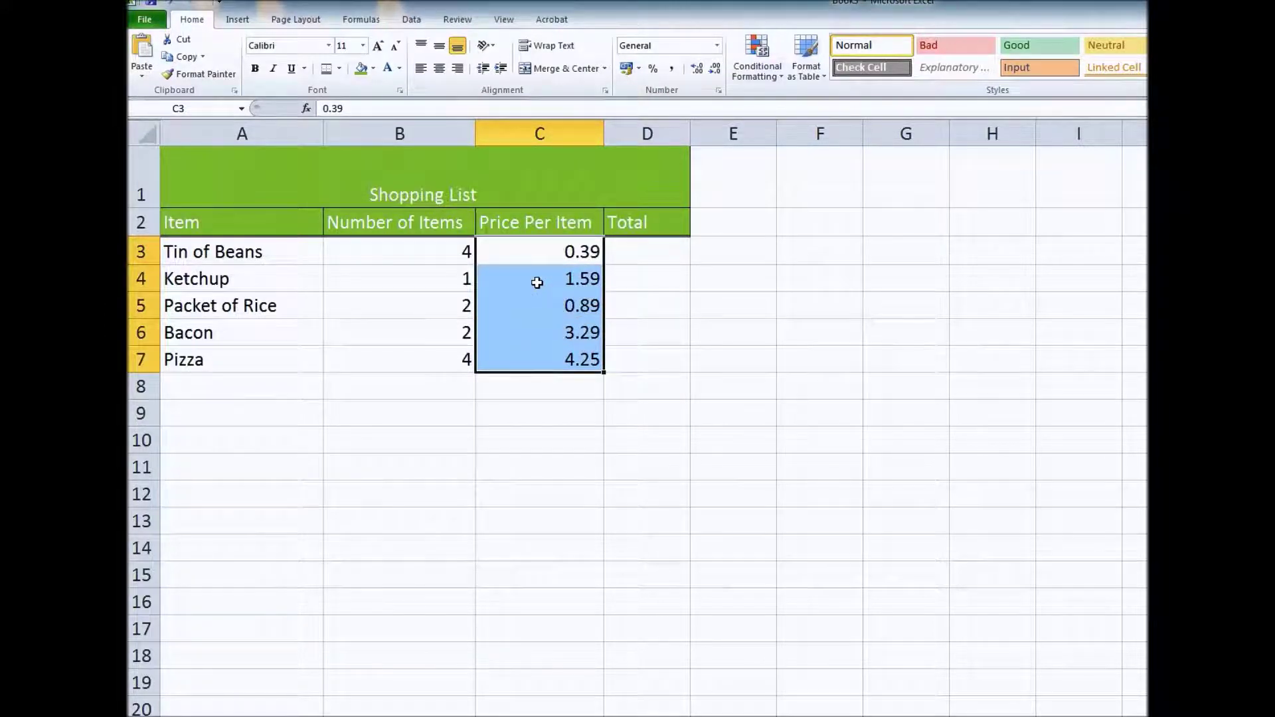
right_click(540, 287)
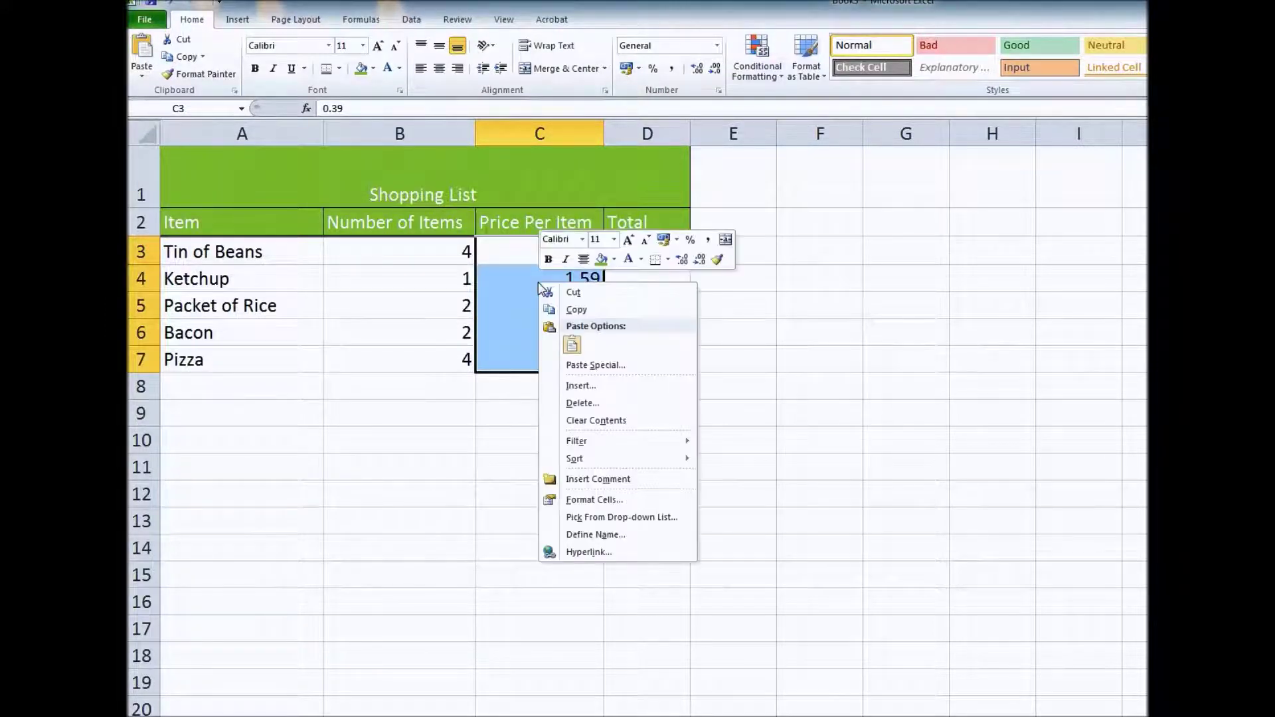
left_click(633, 506)
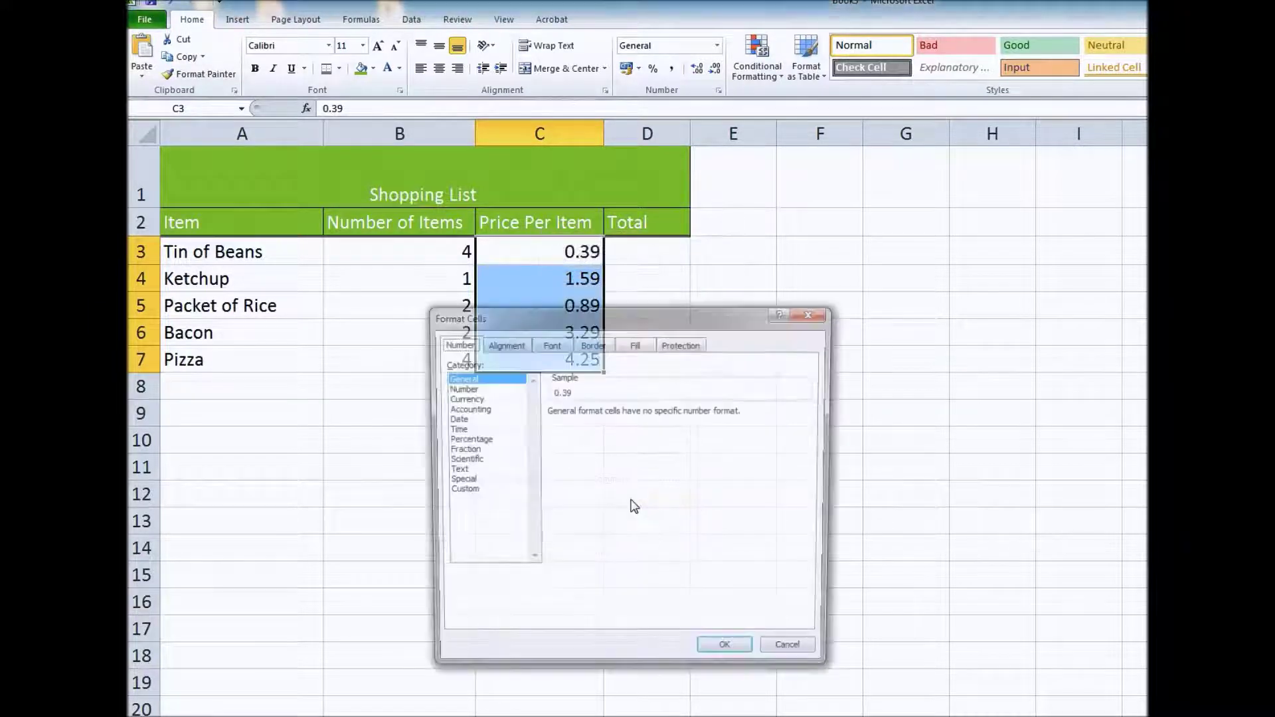
left_click(477, 399)
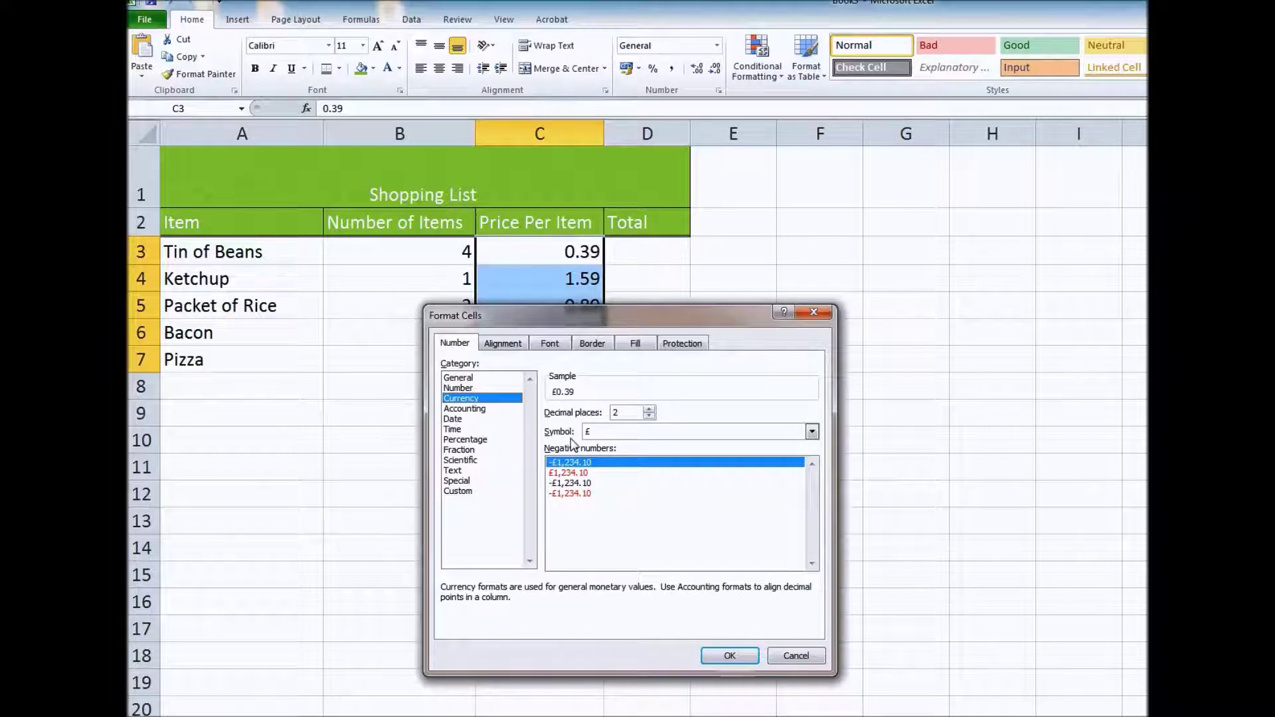
left_click(812, 433)
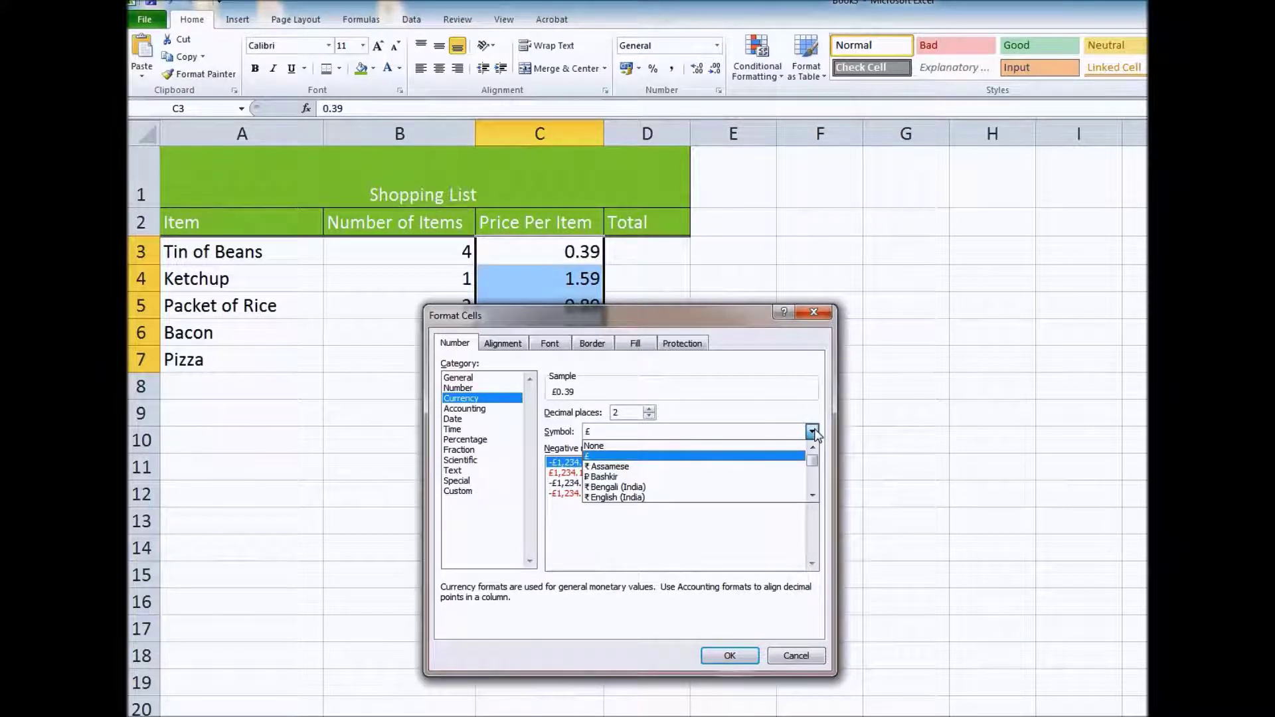
left_click(812, 433)
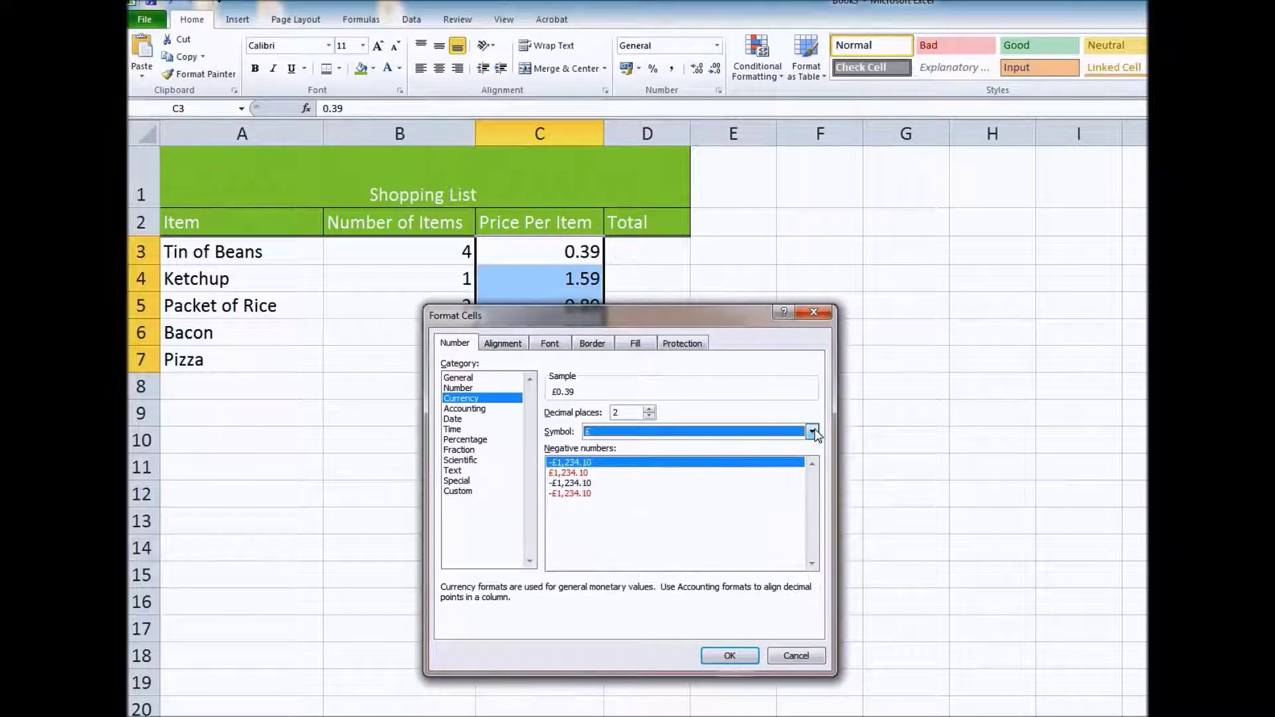
left_click(731, 655)
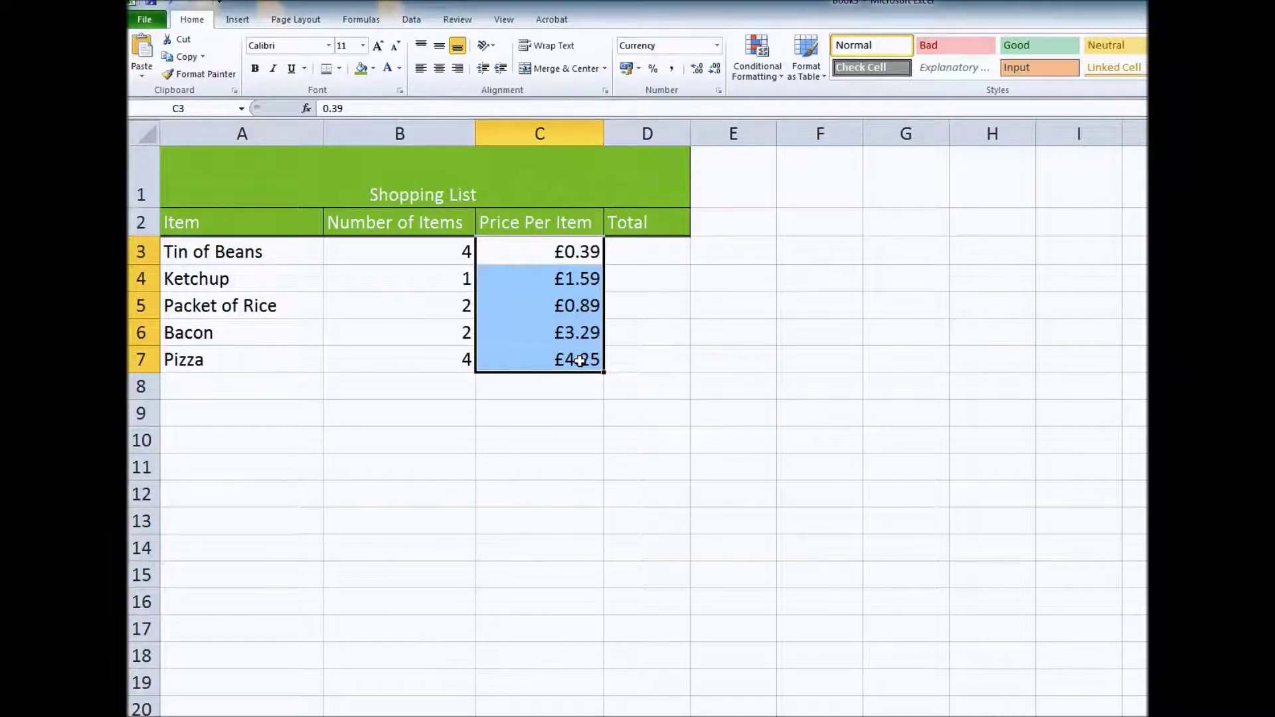
Step: Centre the Price Per Item values in C3:C7 and the Number of Items values in B3:B7
left_click(443, 75)
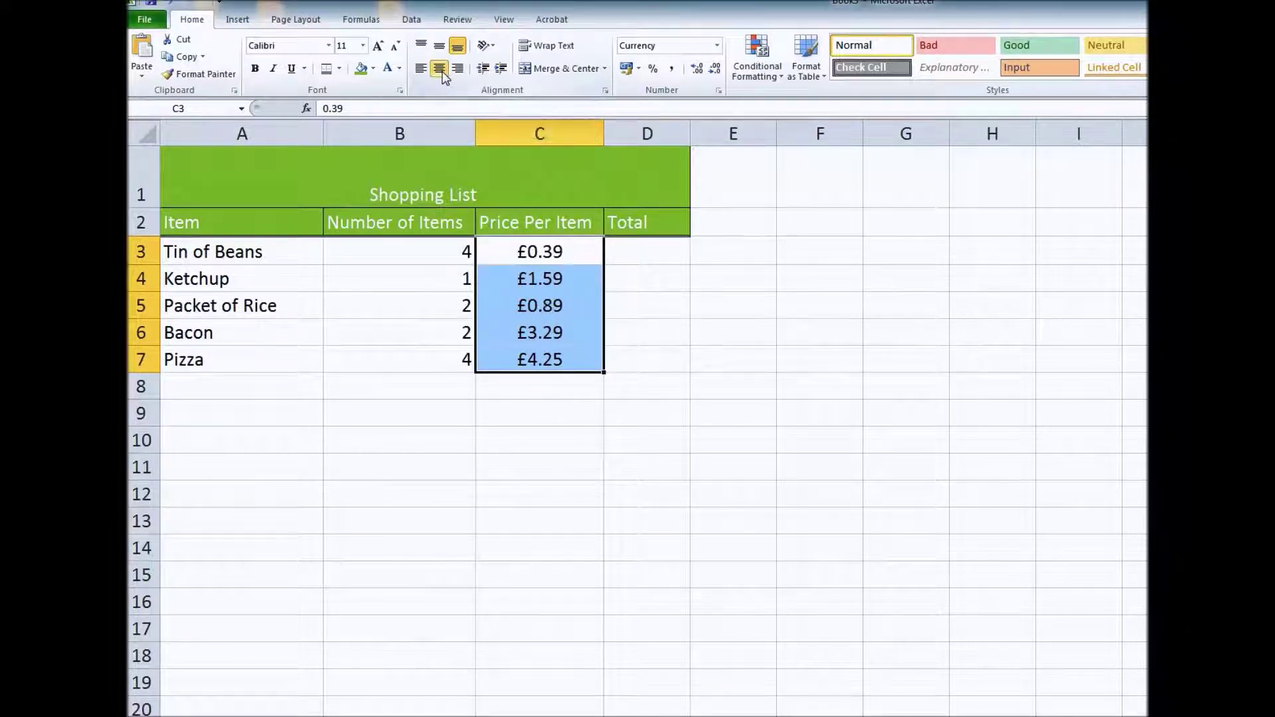
left_click_drag(432, 251, 435, 358)
left_click(440, 69)
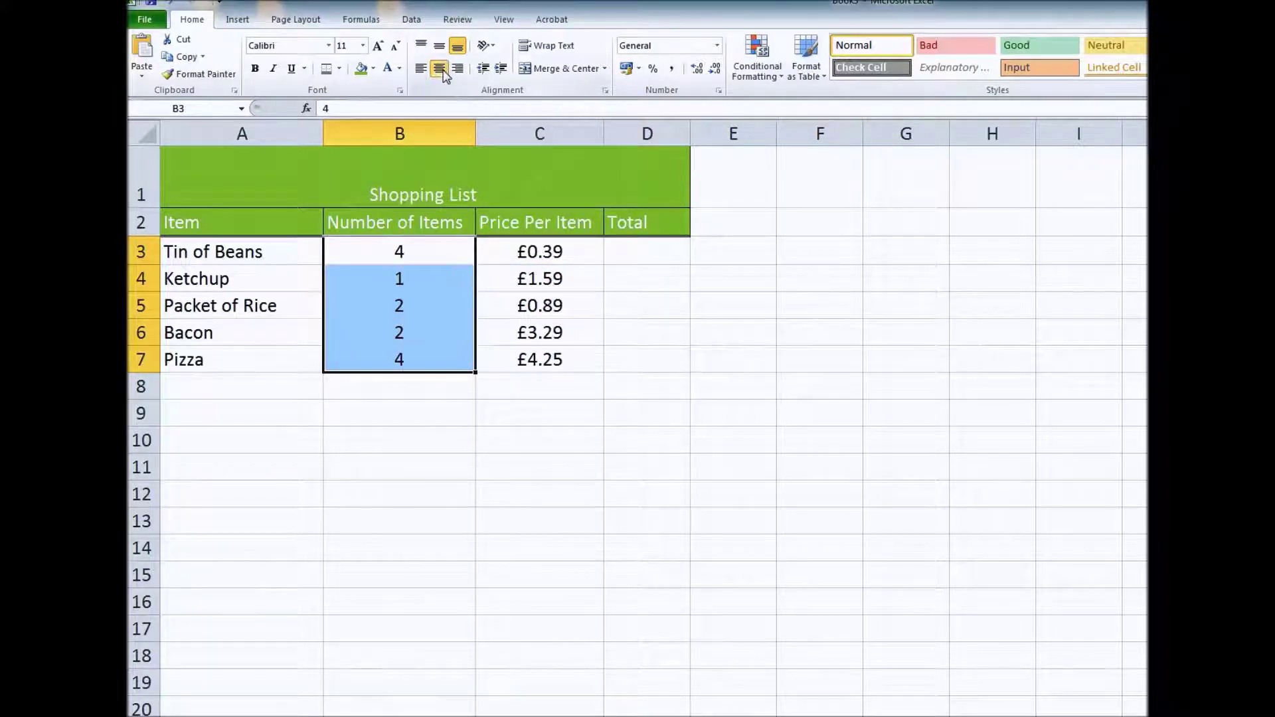
left_click(558, 385)
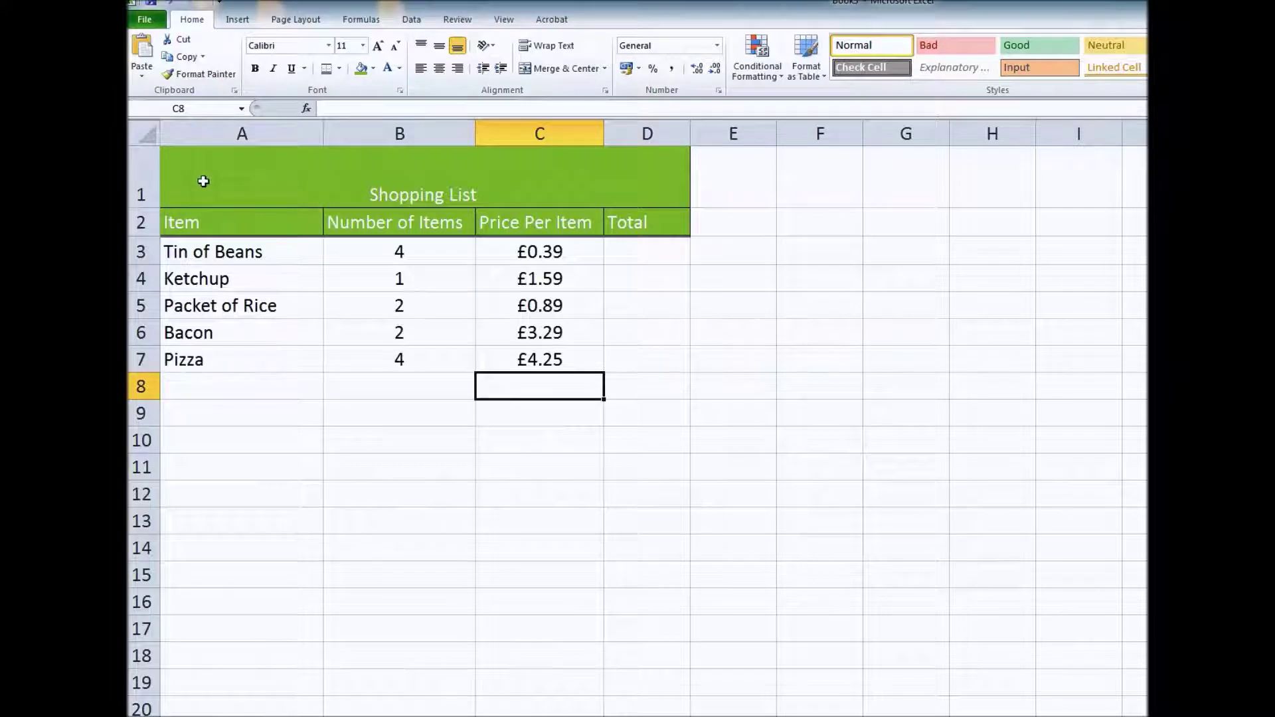
Step: Select the title and heading rows, switch to Snipping Tool, and capture a new snip of the shopping list with its £ prices
left_click_drag(188, 176, 250, 213)
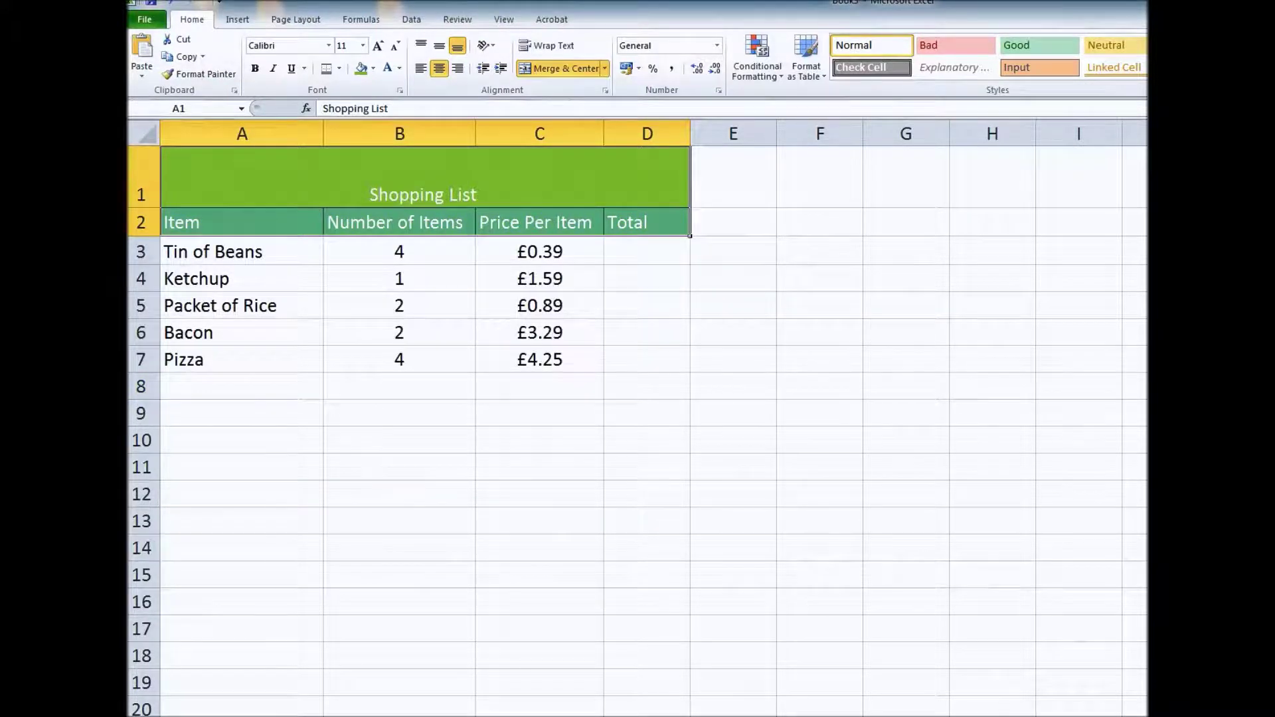
key("alt+Tab")
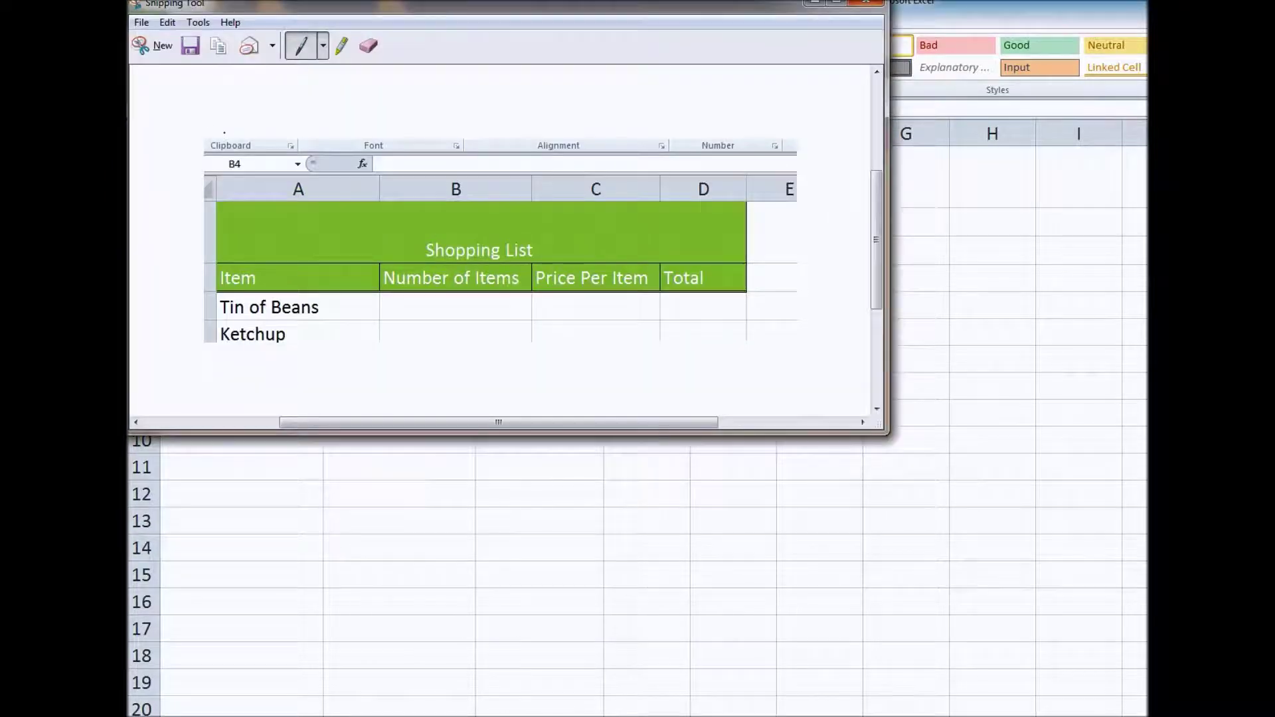
left_click(157, 45)
left_click_drag(230, 163, 681, 425)
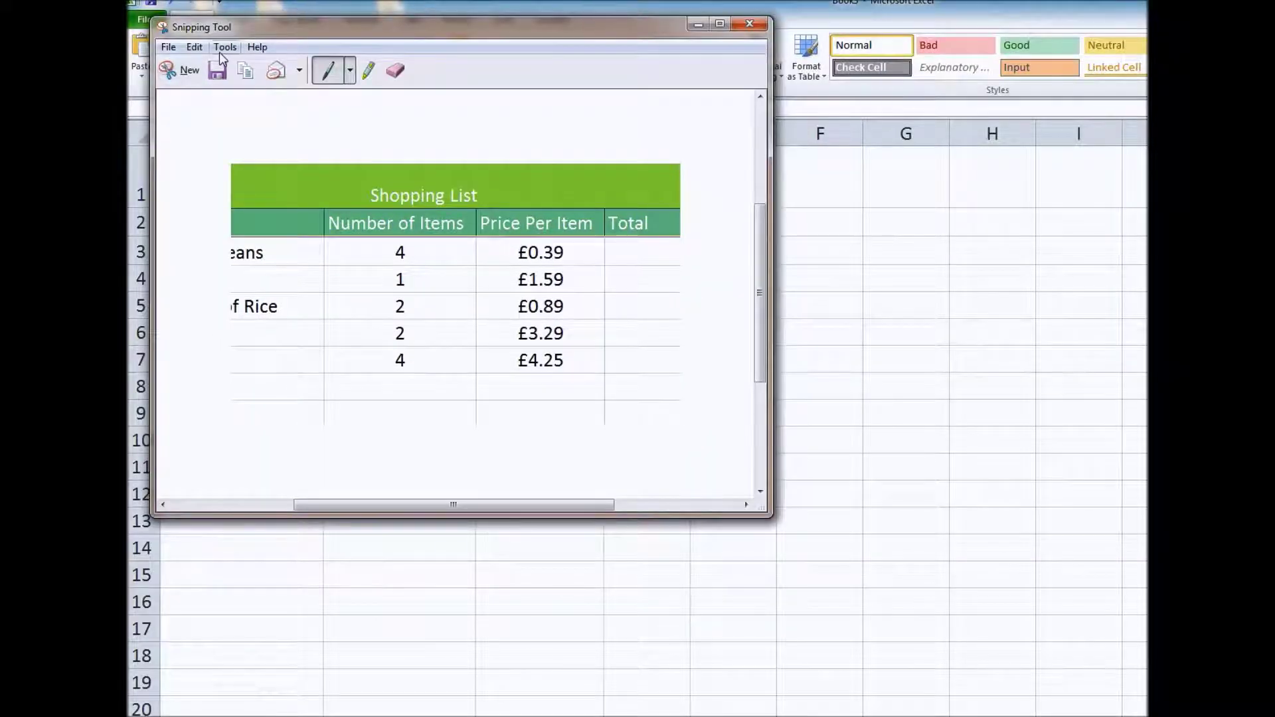
Step: Switch to PowerPoint and paste the snip into the content placeholder of slide 4, "Formatting as currency (£)"
left_click(427, 716)
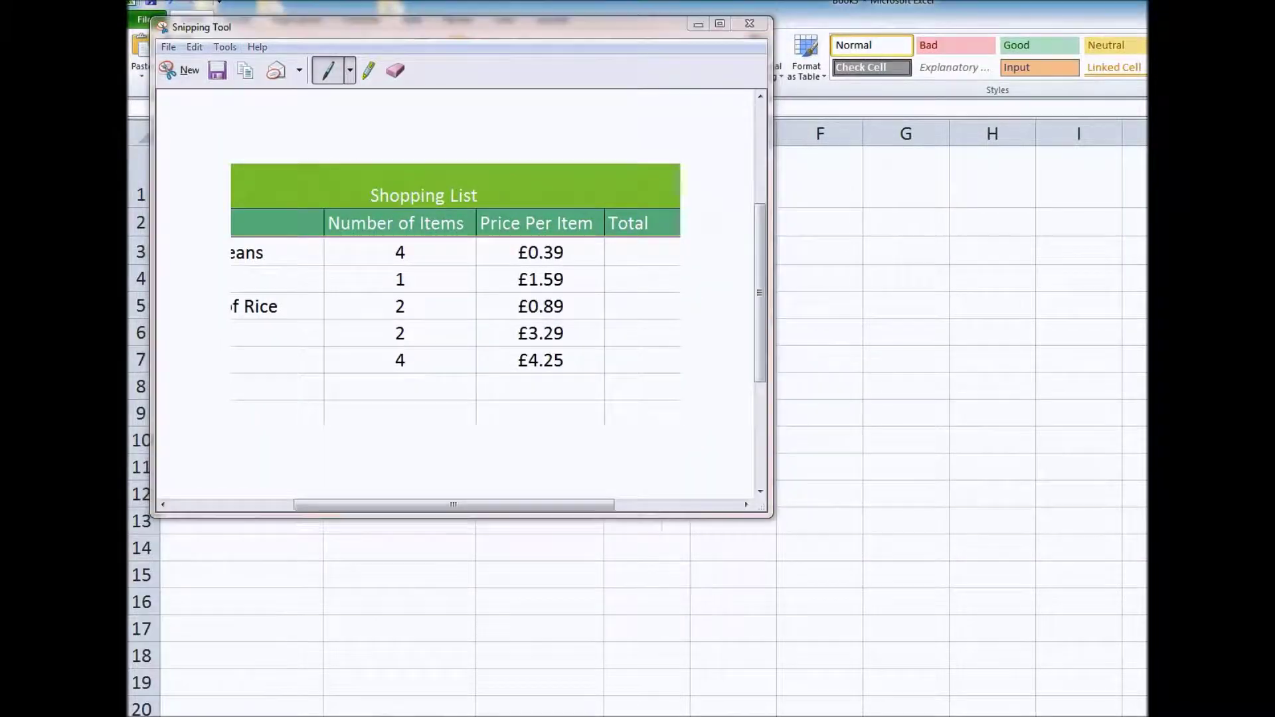
left_click(359, 711)
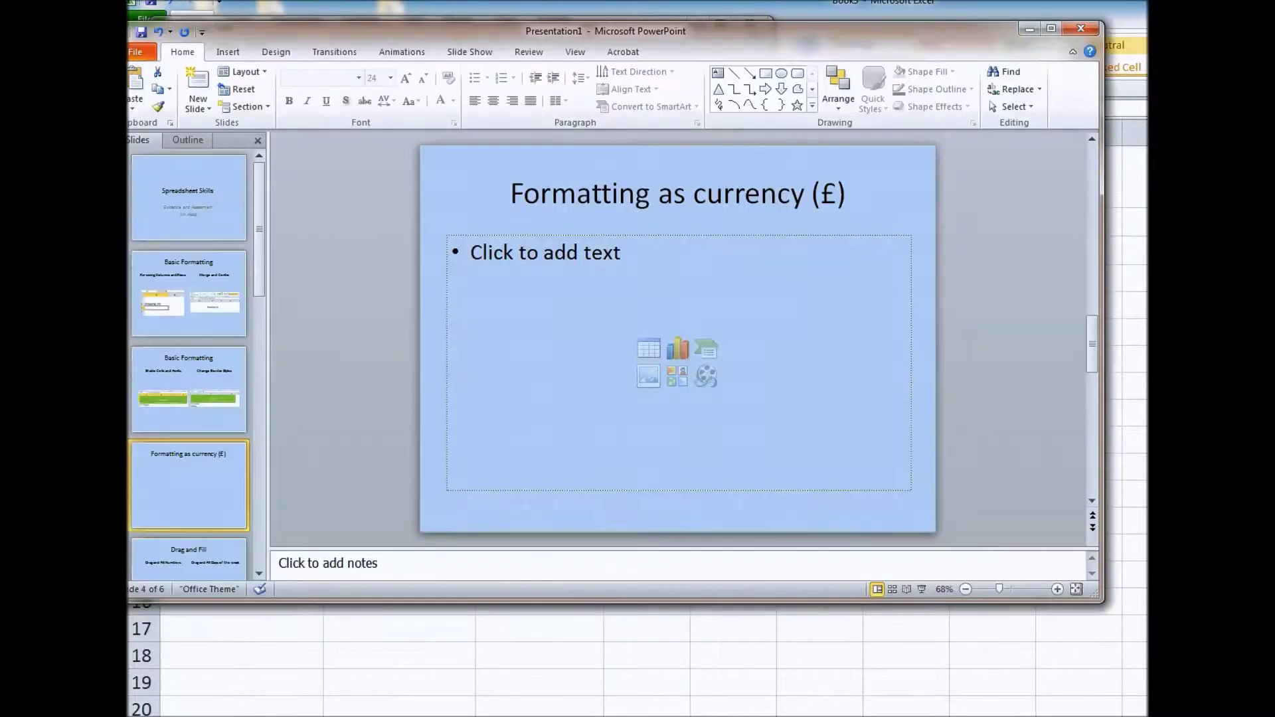
left_click(613, 234)
key("ctrl+v")
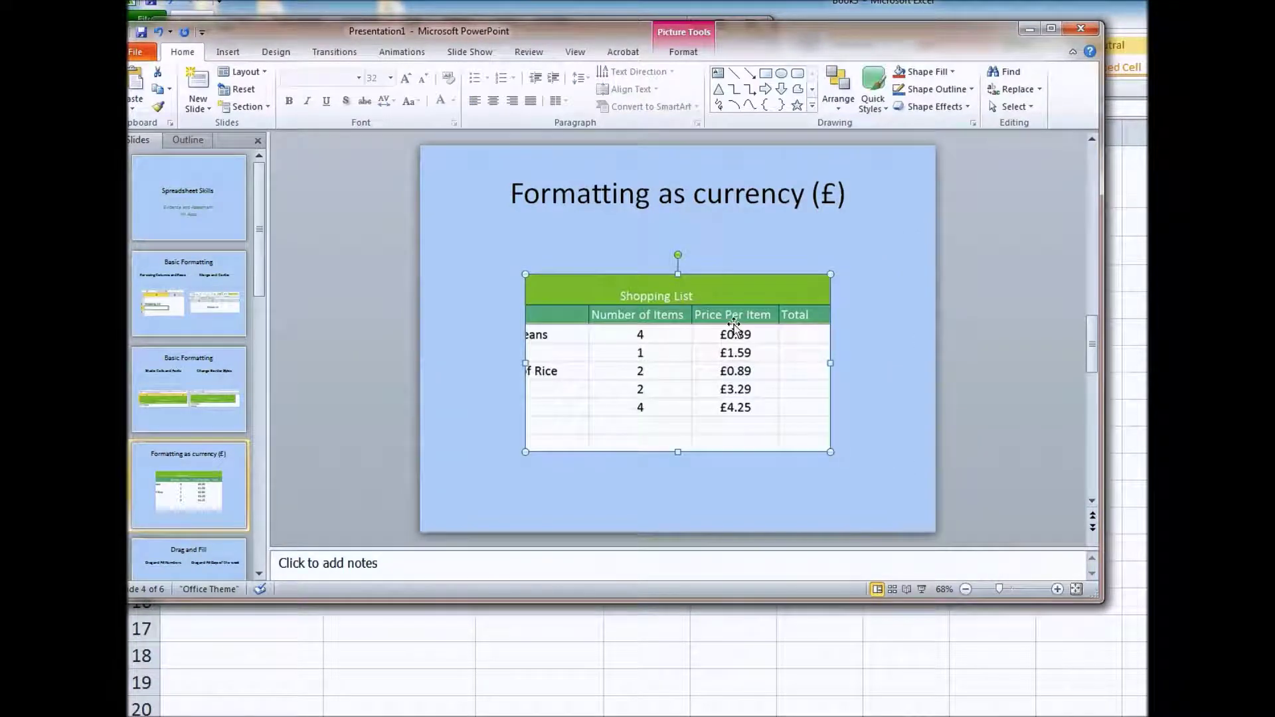
Step: Open slide 5, "Drag and Fill", and return to the Excel shopping list
left_click(231, 564)
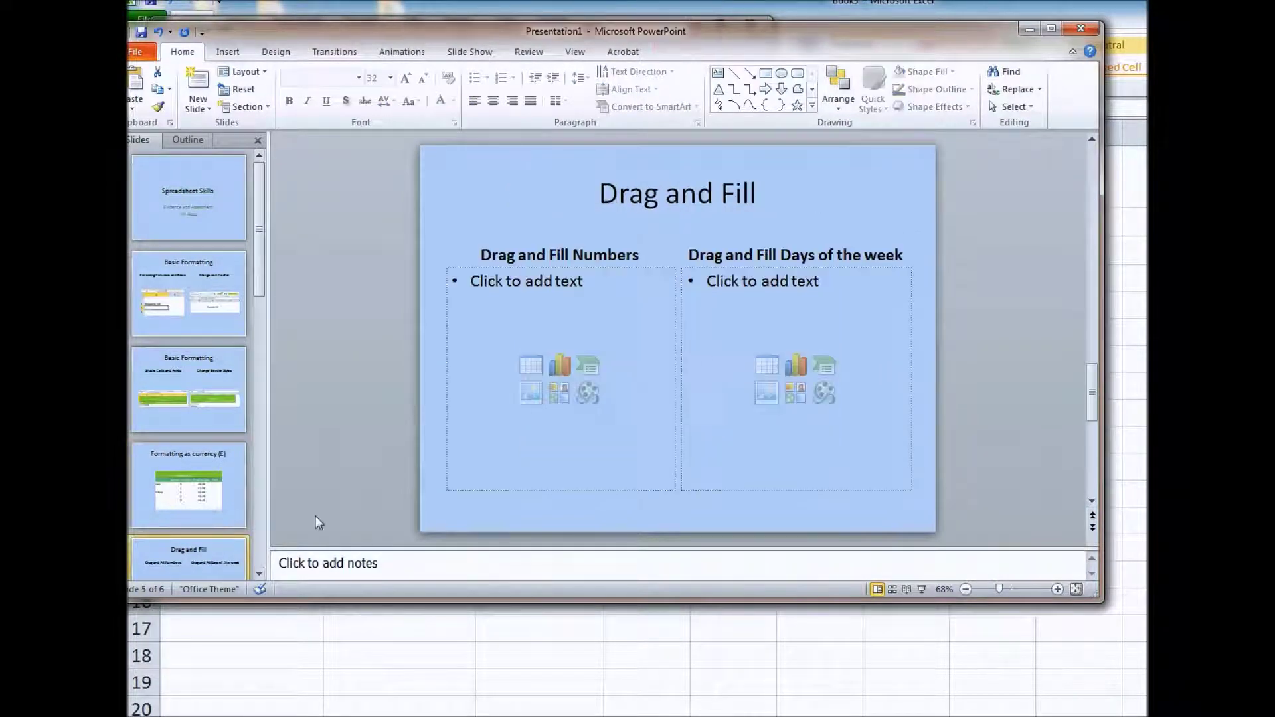
left_click(1028, 30)
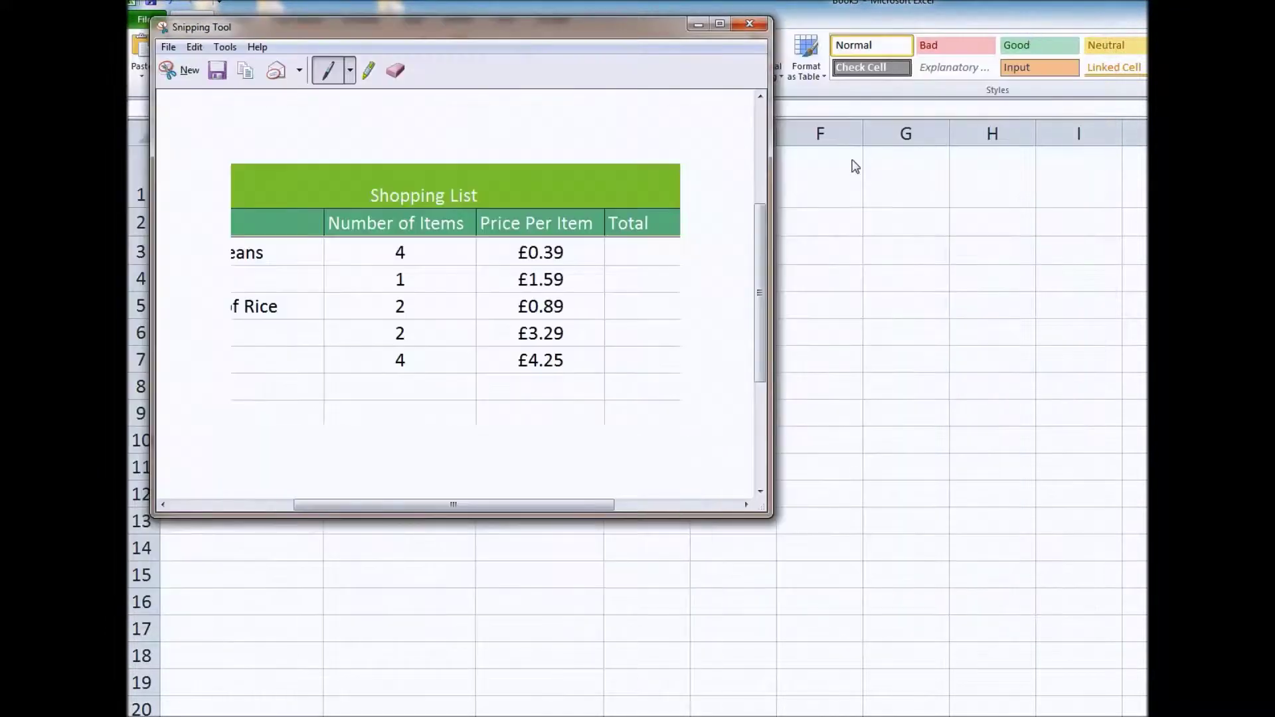
left_click(699, 24)
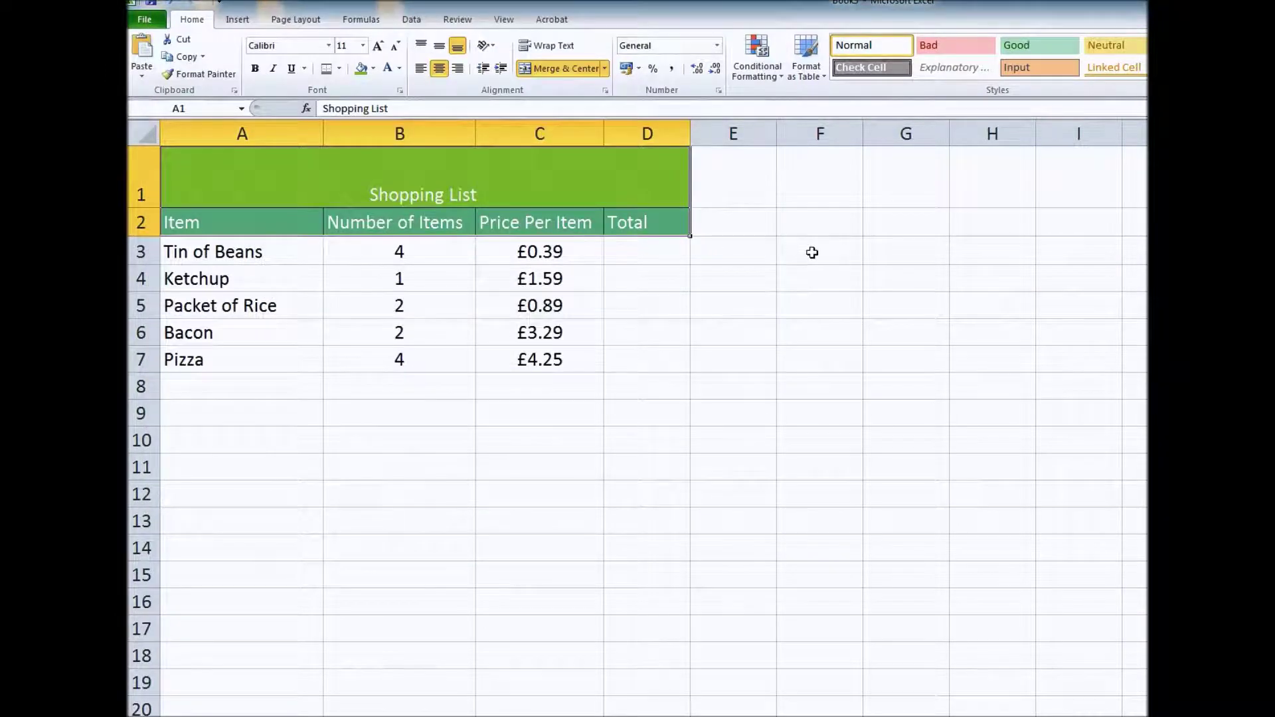
Step: Enter 1, 2 and 3 in F3:F5 and fill the number series down to 10 in F12
left_click(811, 252)
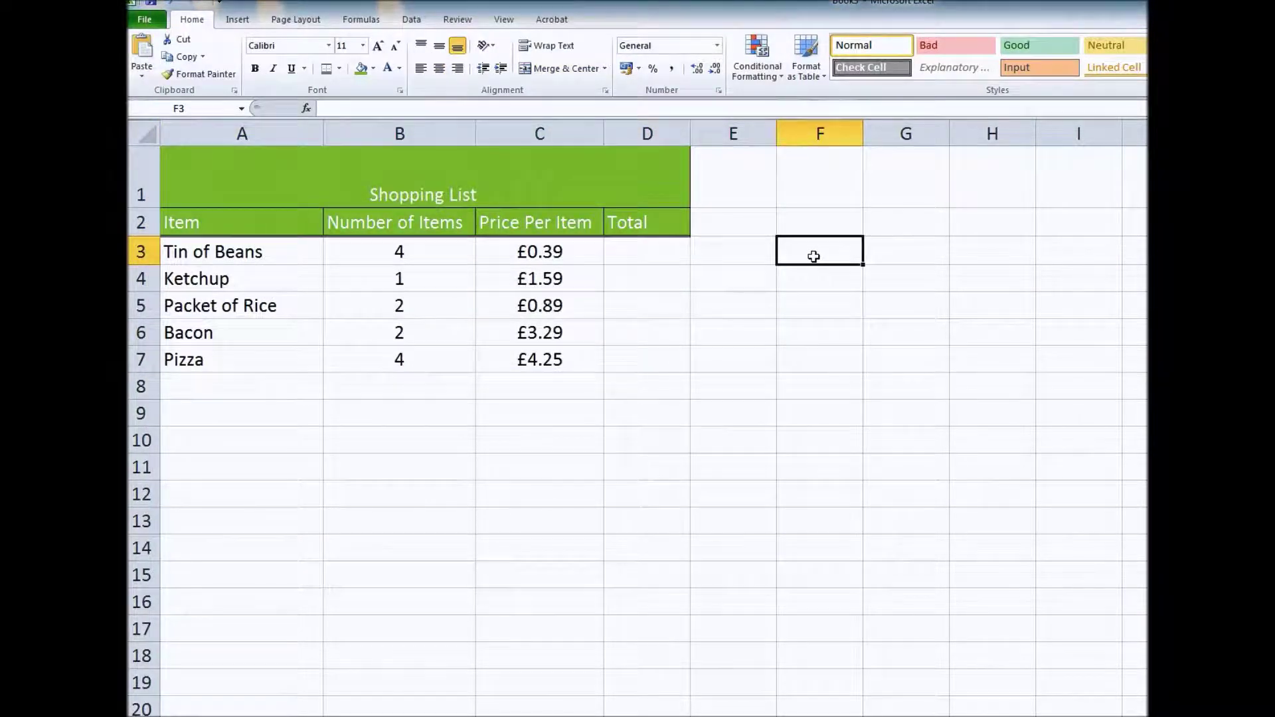
type("1")
key("Return")
type("2")
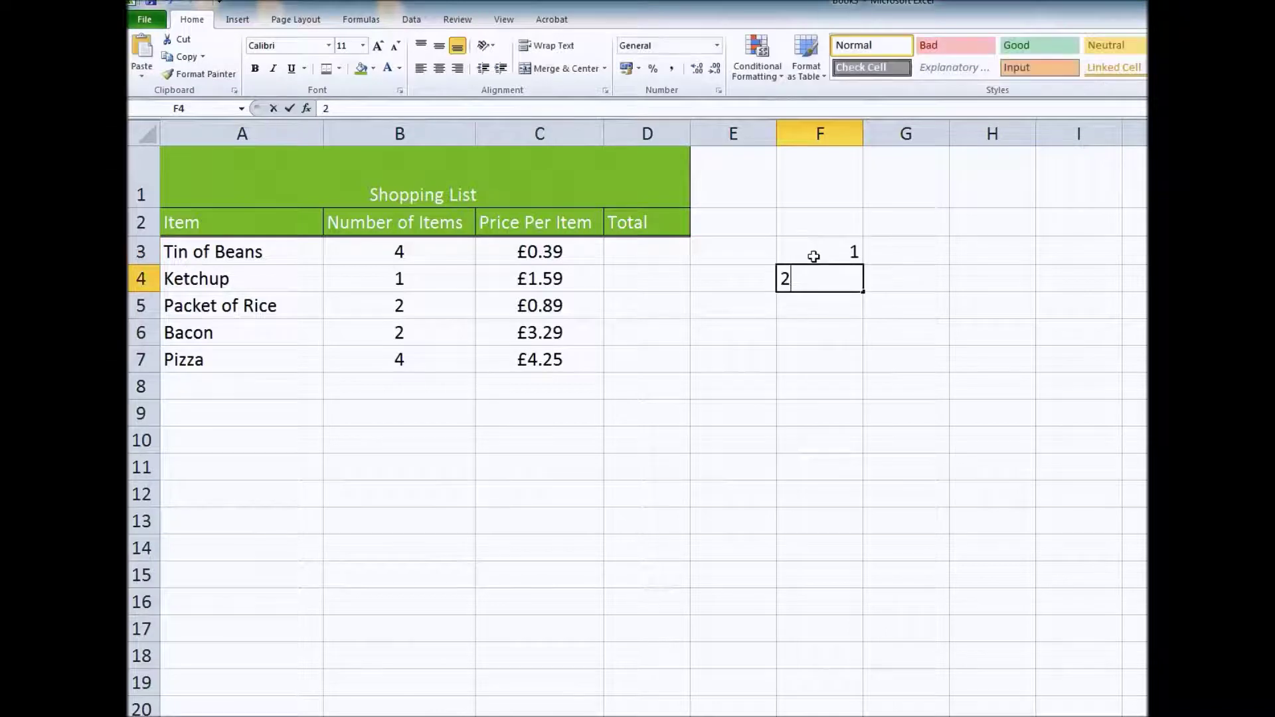
key("Return")
type("3")
key("Return")
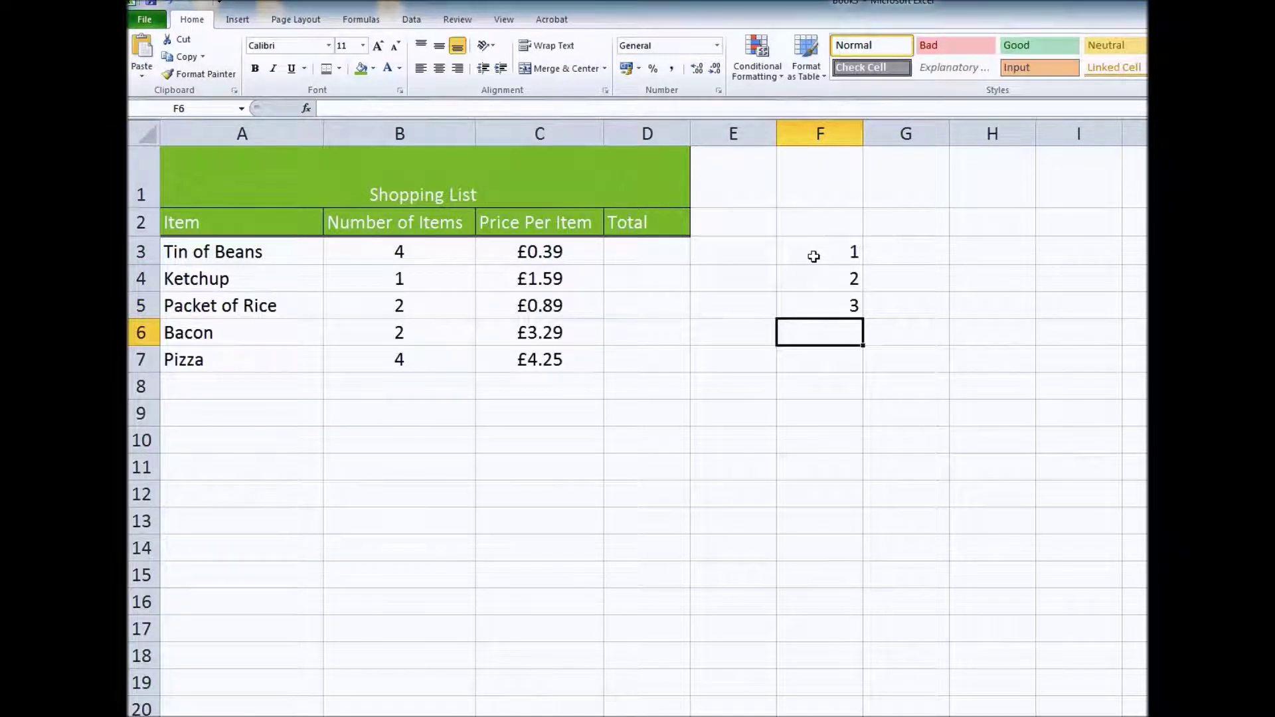
left_click_drag(814, 256, 862, 378)
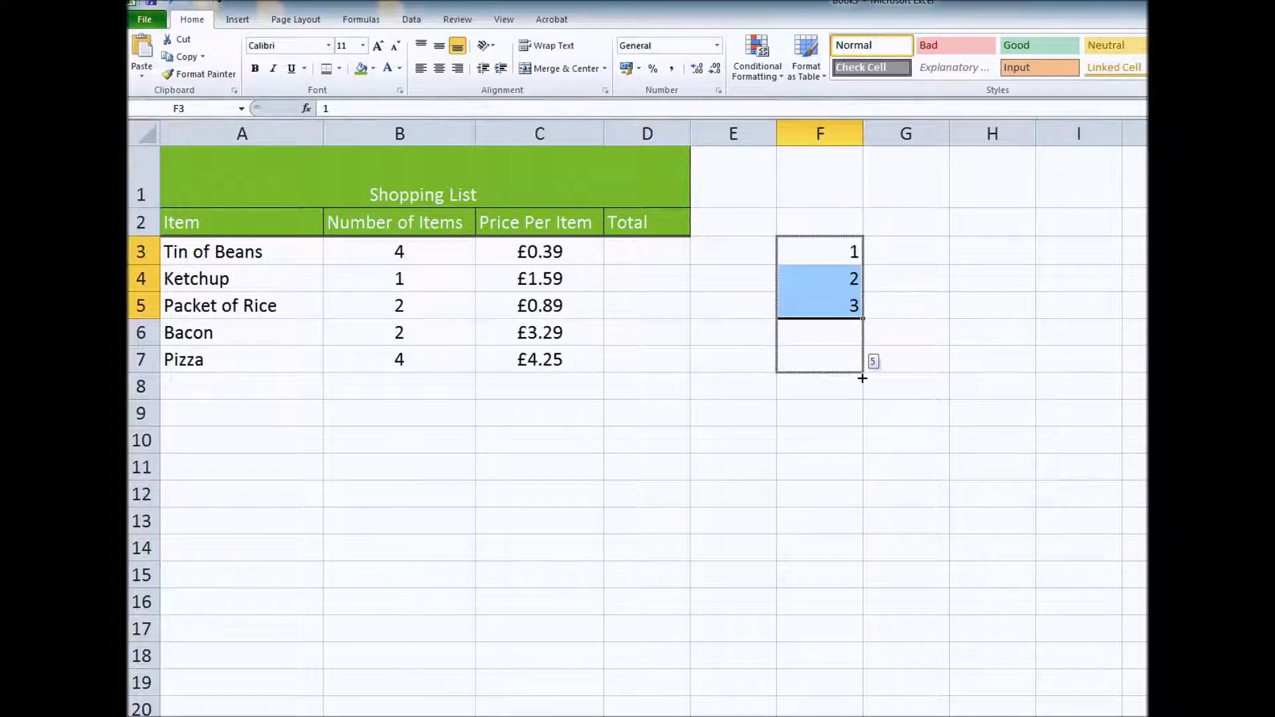
left_click_drag(863, 378, 869, 498)
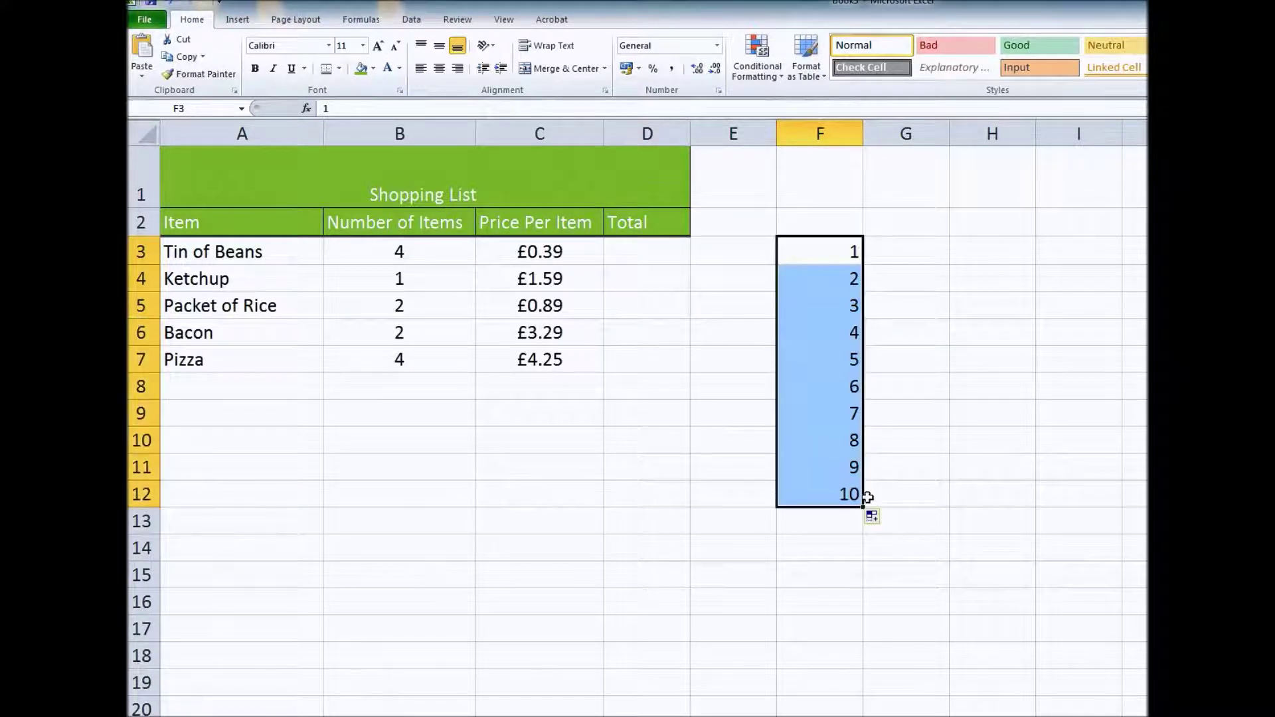
Step: Enter Monday in G3 and Tuesday in G4, beside the number series
left_click(921, 253)
type("monday")
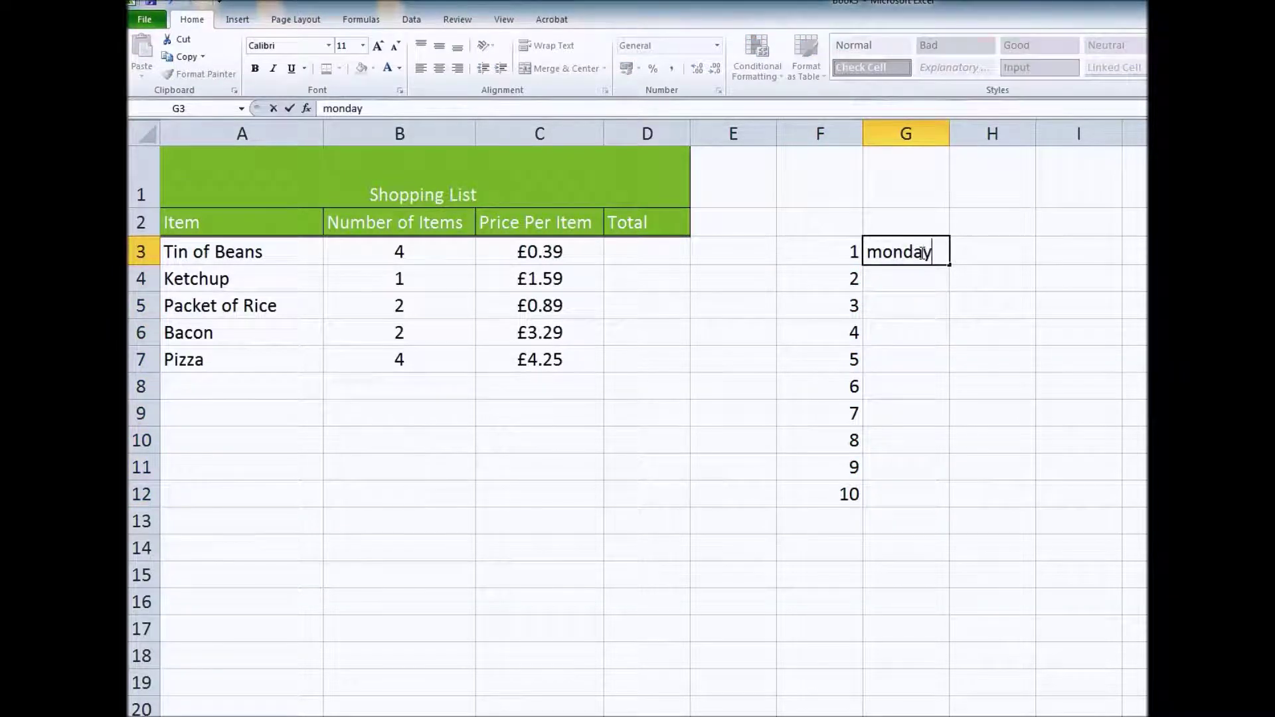
key("Return")
type("tue")
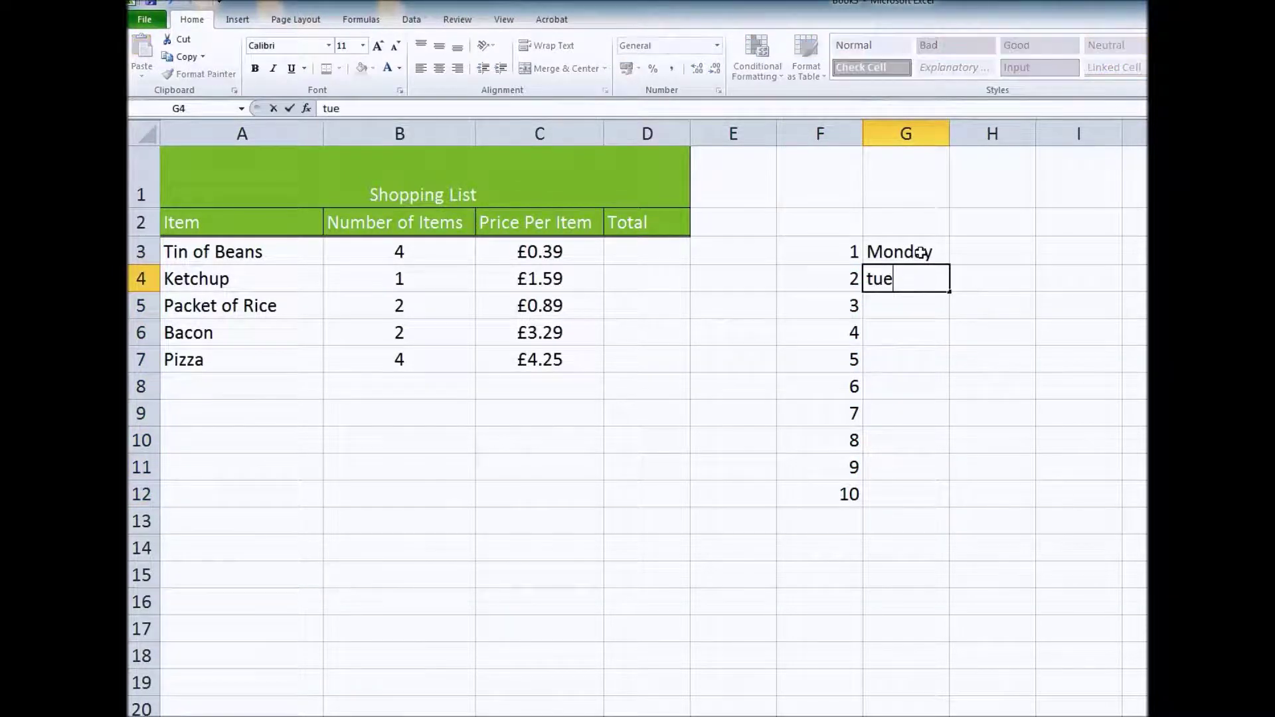
type("s")
key("Return")
key("Up")
type("tuesday")
key("Return")
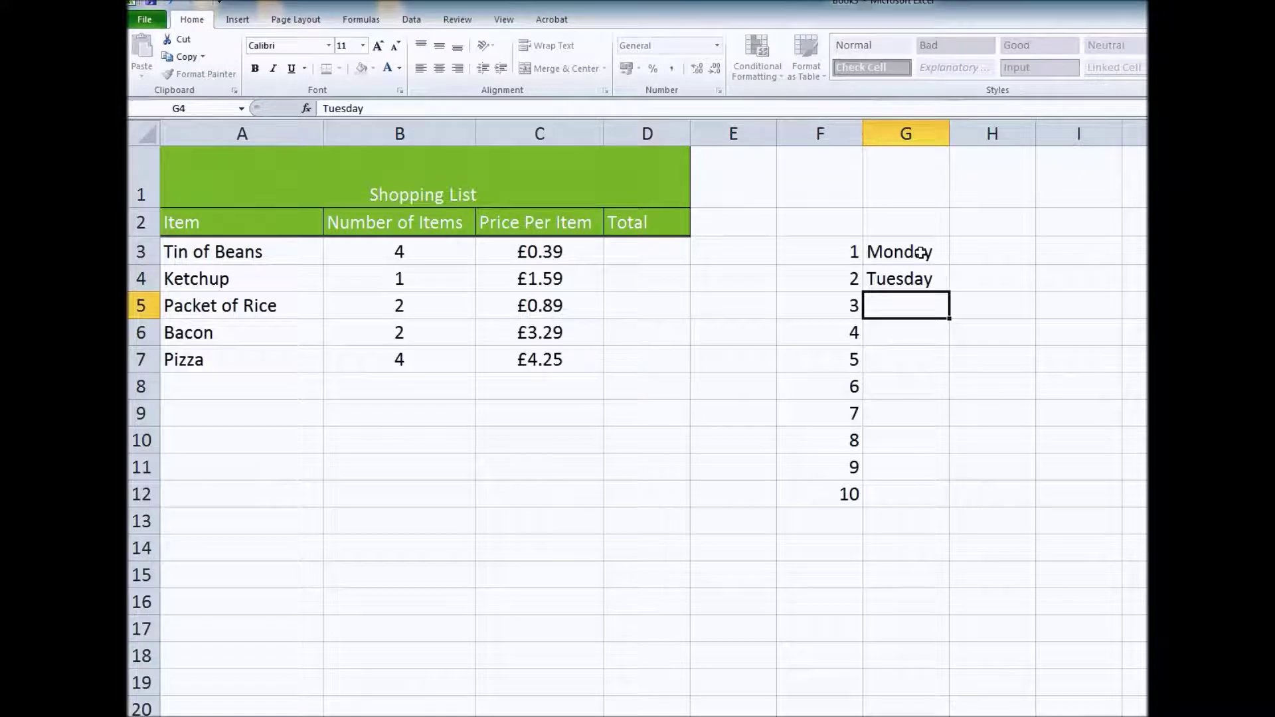
Step: Fill the days of the week from G3:G4 down to G12 and widen column G to fit the names
left_click_drag(921, 253, 941, 497)
left_click_drag(949, 134, 970, 137)
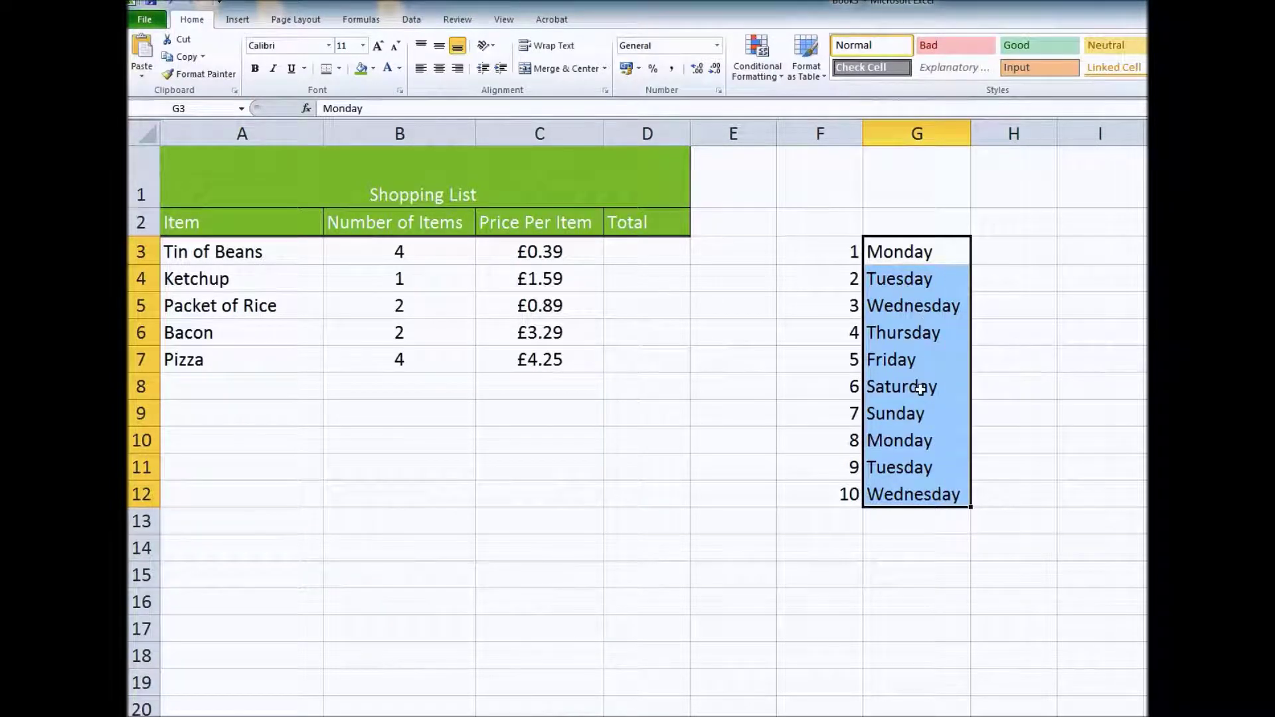
left_click(839, 225)
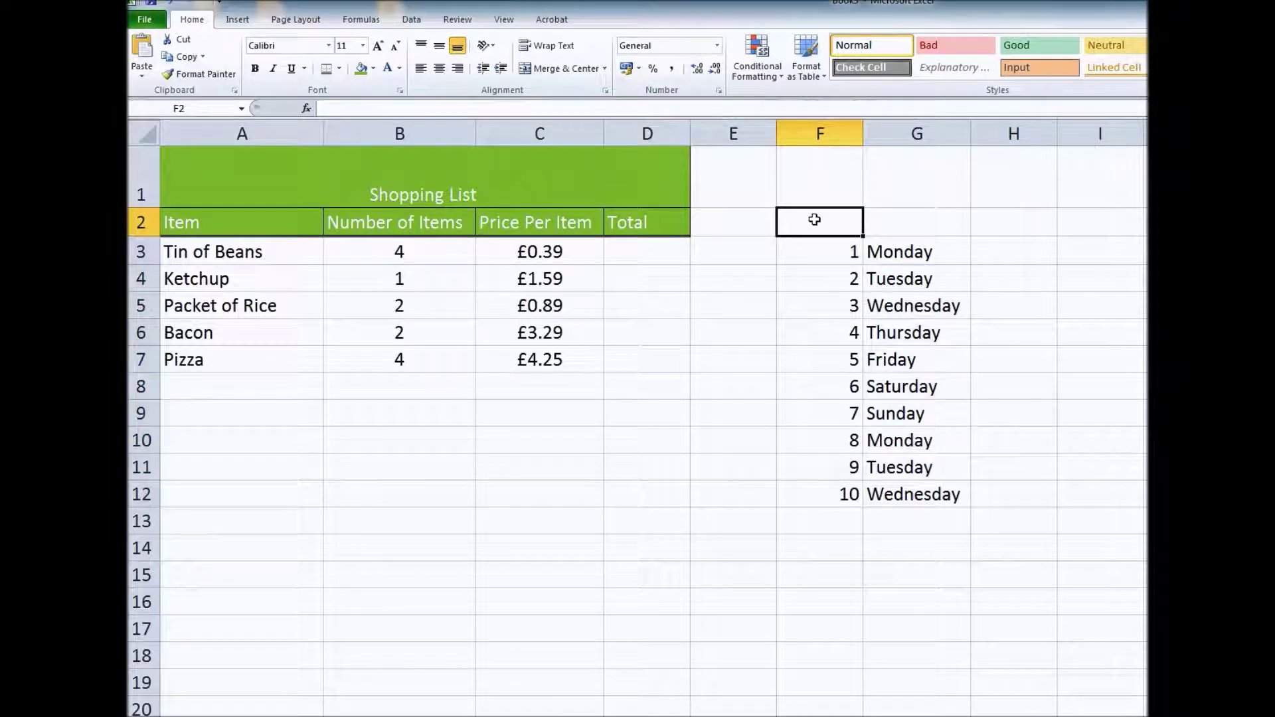
Step: Switch to Snipping Tool and capture the filled numbers and weekdays in columns F and G
key("alt+Tab")
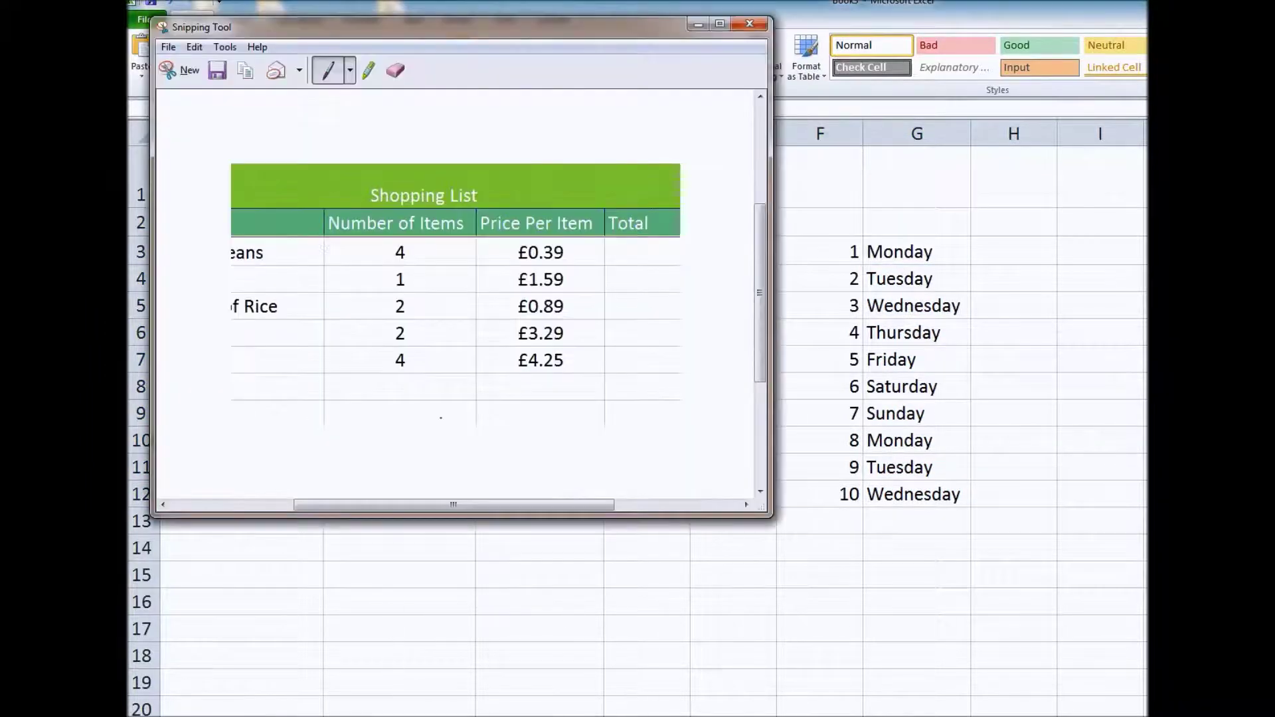
left_click(174, 69)
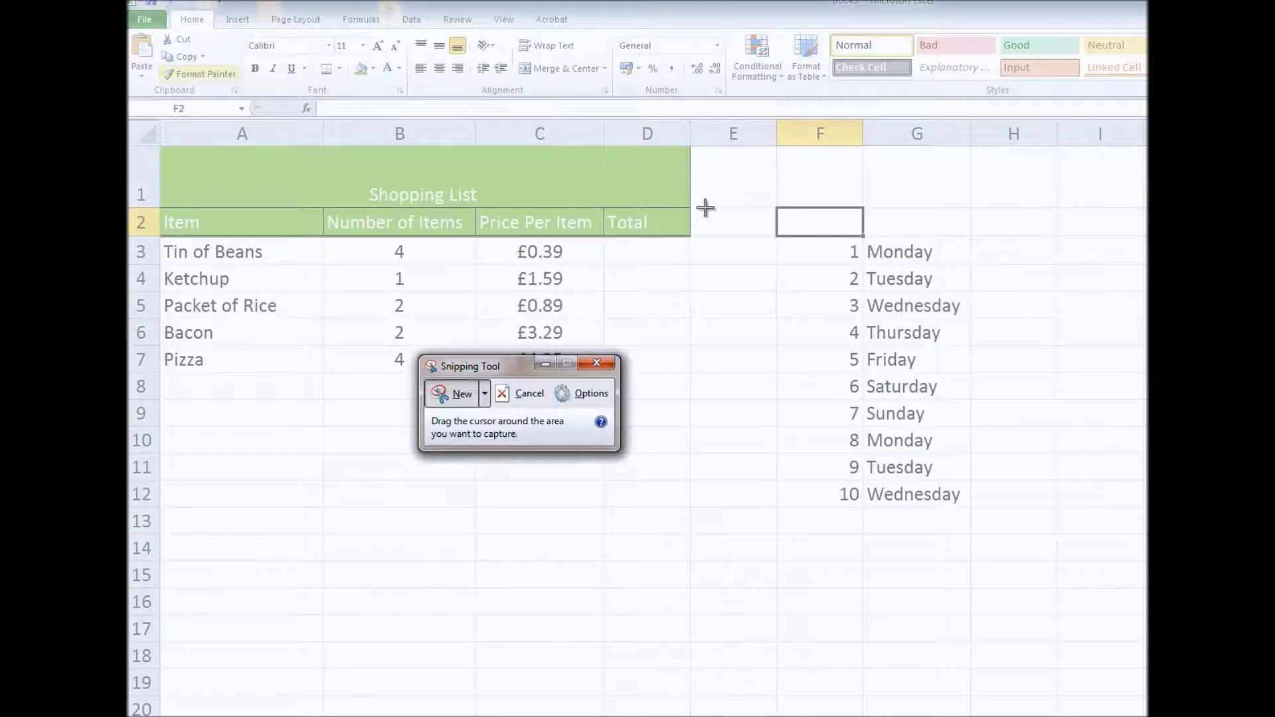
left_click_drag(765, 186, 1006, 555)
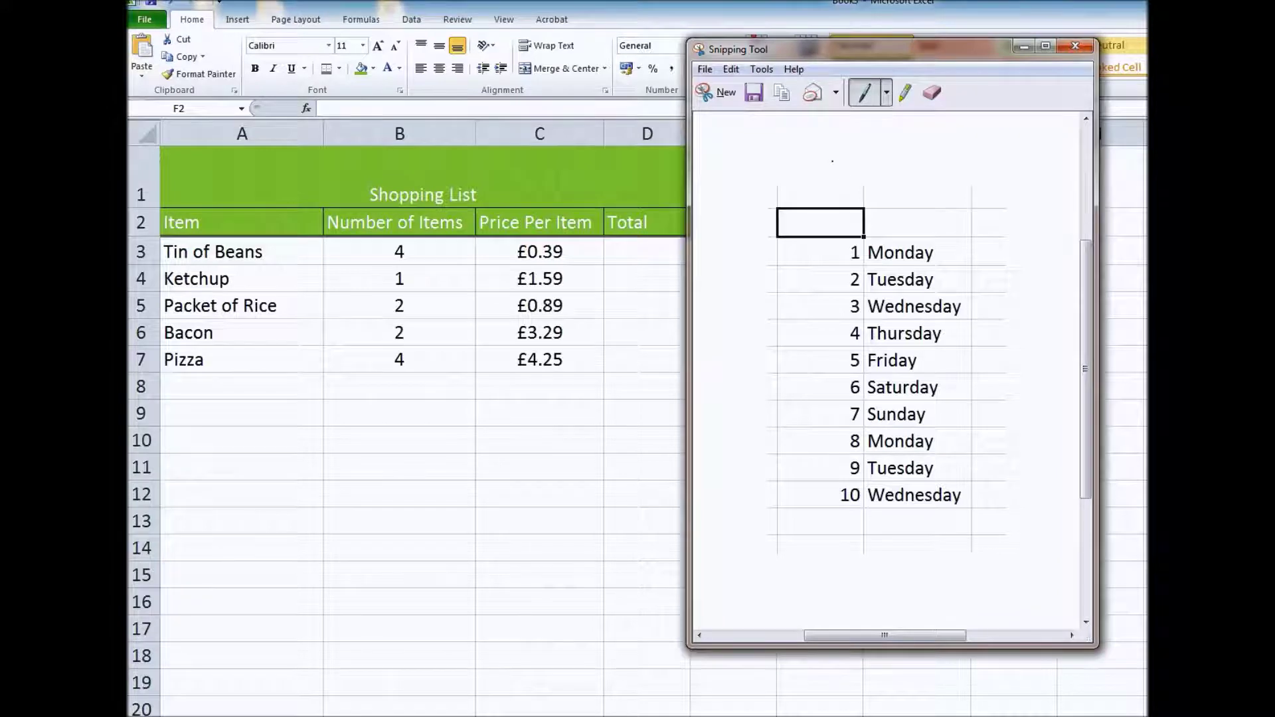
Step: Switch to PowerPoint and paste the captured series into both content placeholders of the Drag and Fill slide
left_click(352, 715)
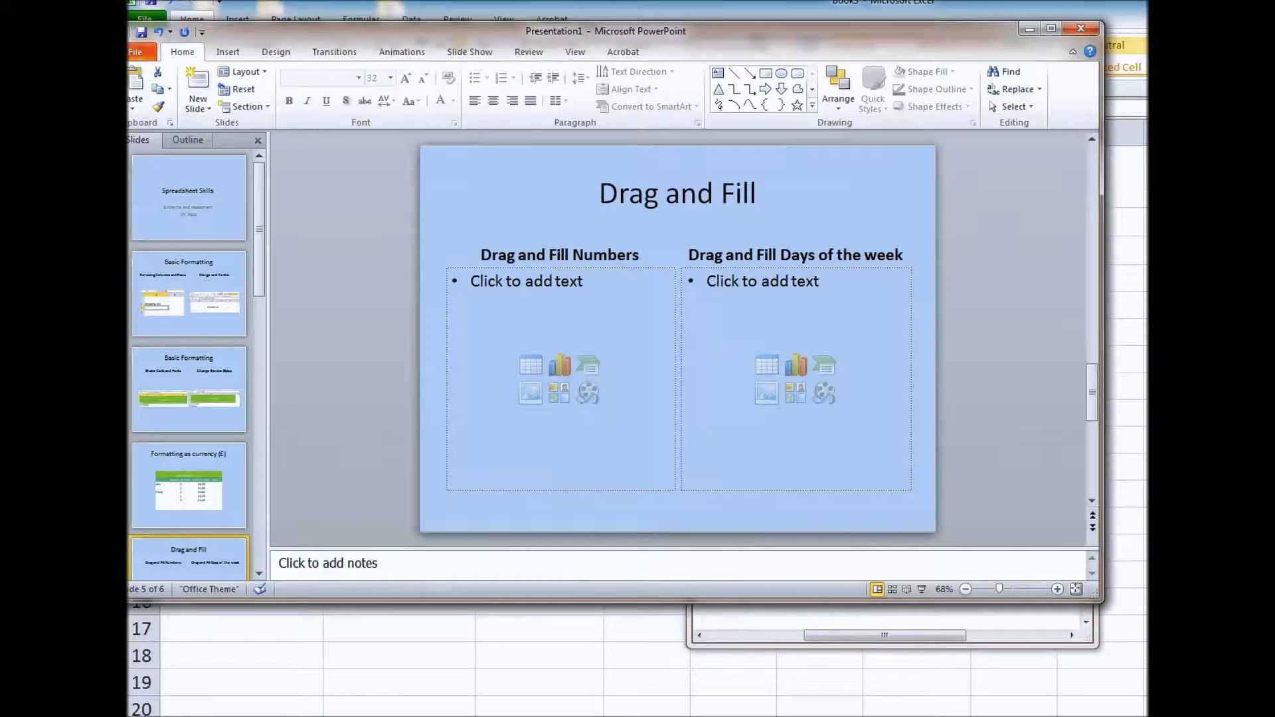
left_click(641, 270)
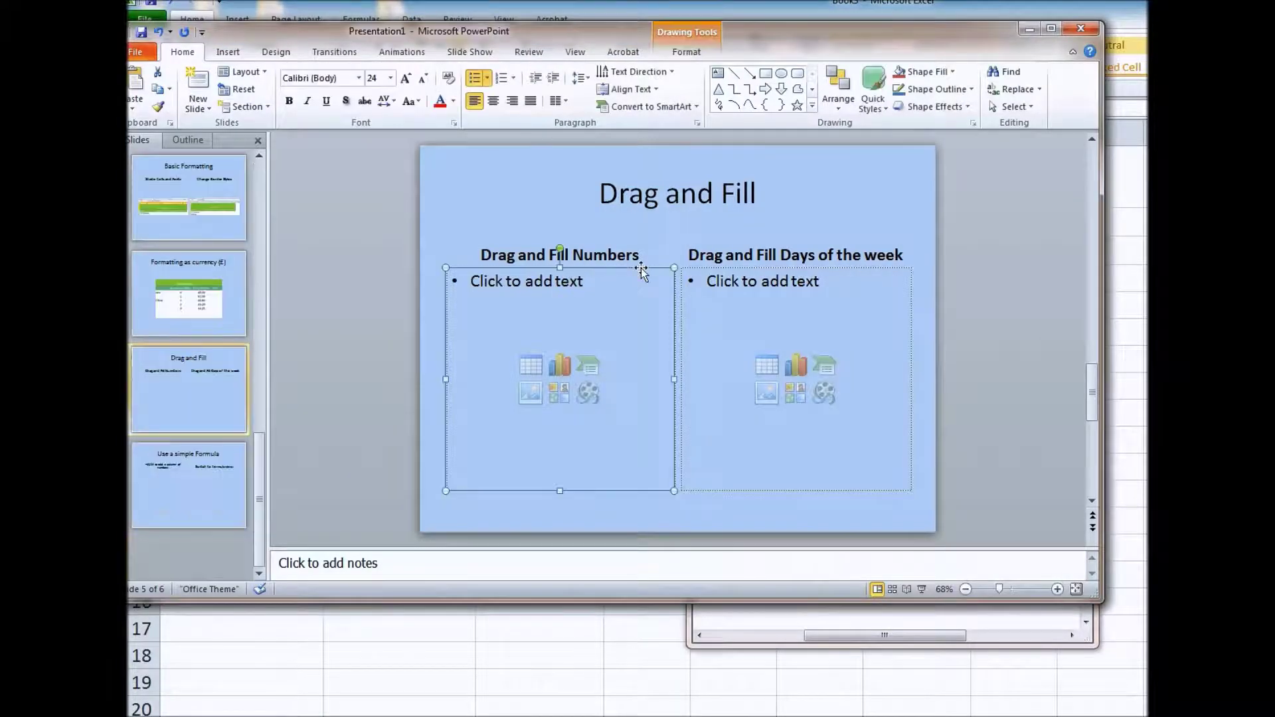
key("ctrl+v")
left_click(694, 267)
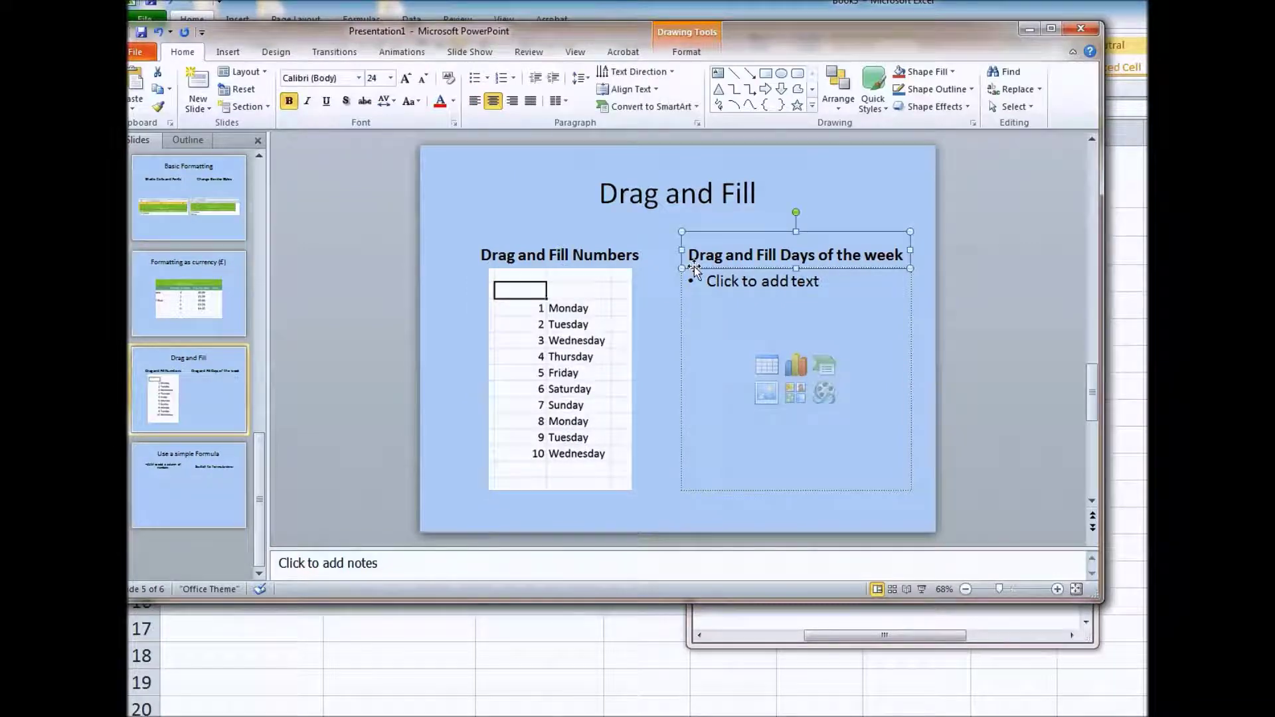
key("ctrl+v")
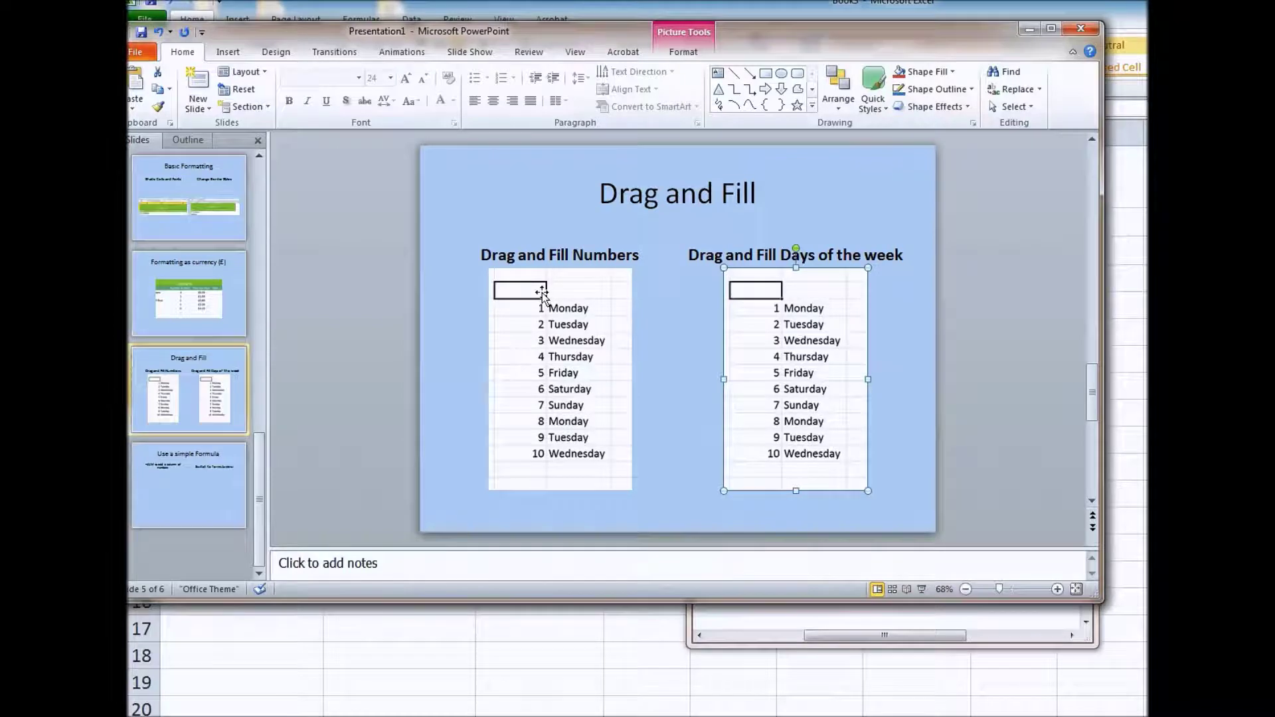
left_click(916, 290)
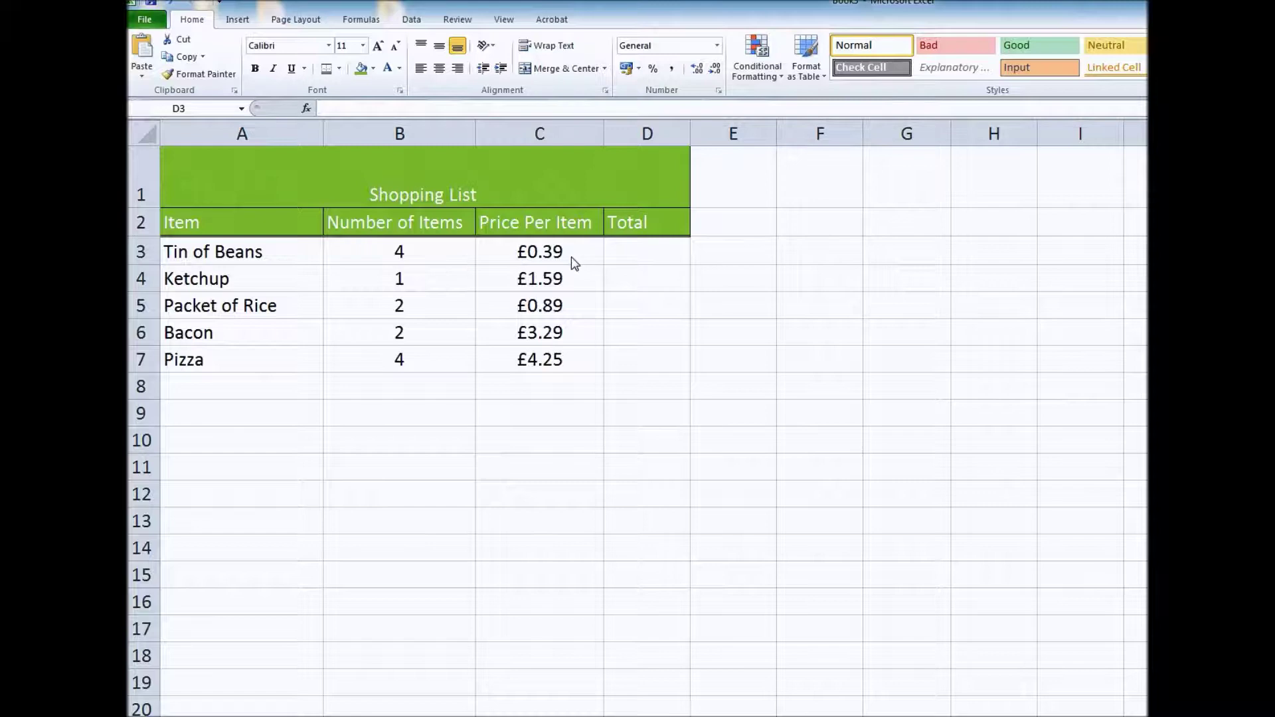
Step: In Excel, enter the formula =B3*C3 in D3 to calculate the Tin of Beans total, and check it
left_click(657, 251)
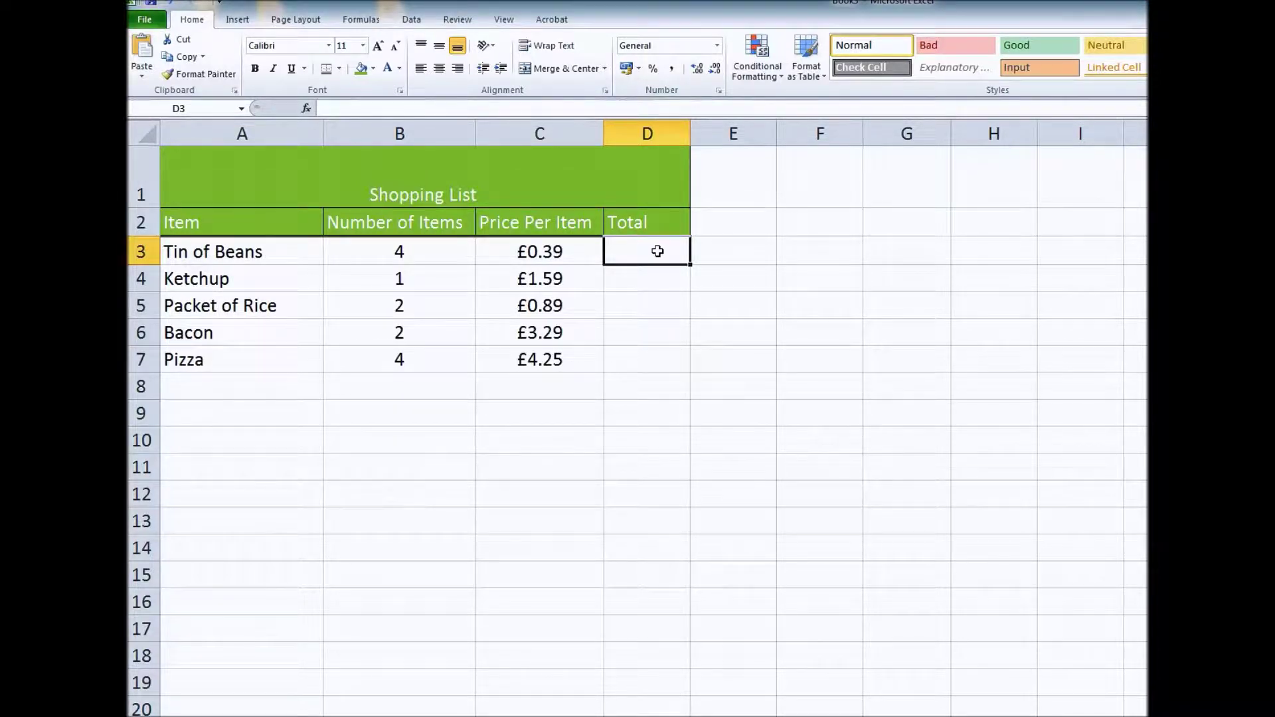
type("=")
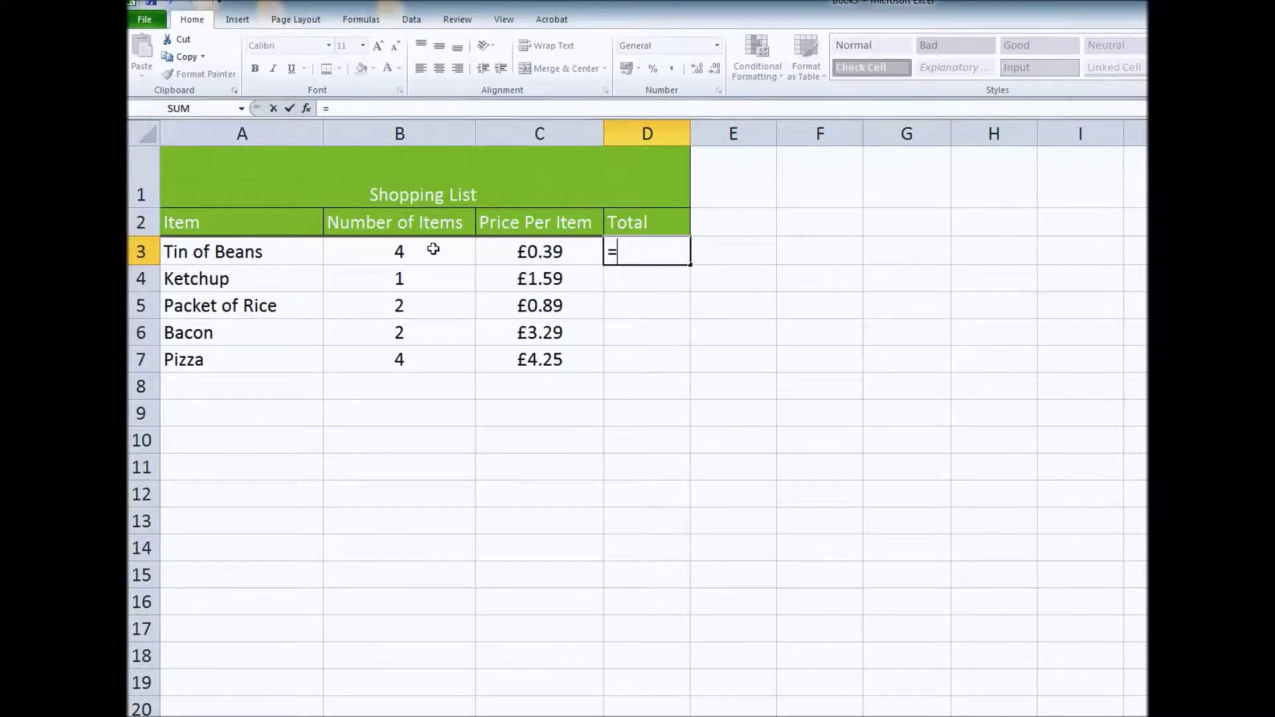
type("b3")
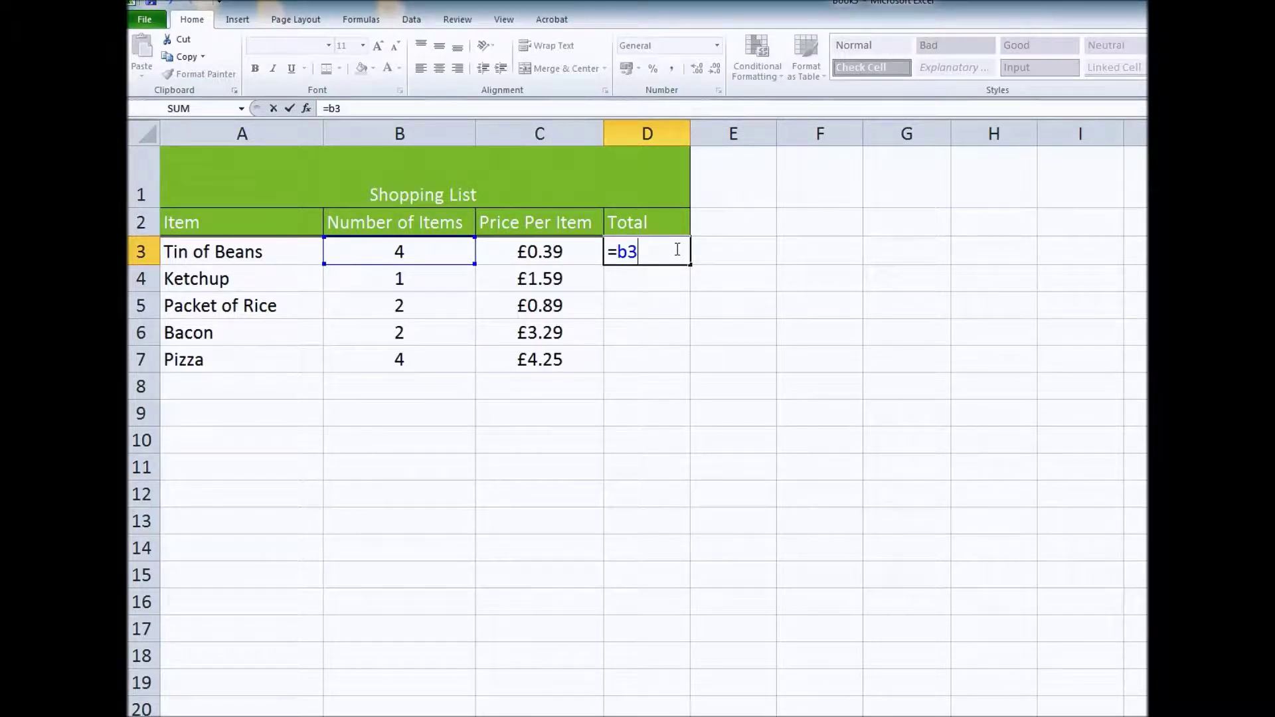
type("*")
type("c3")
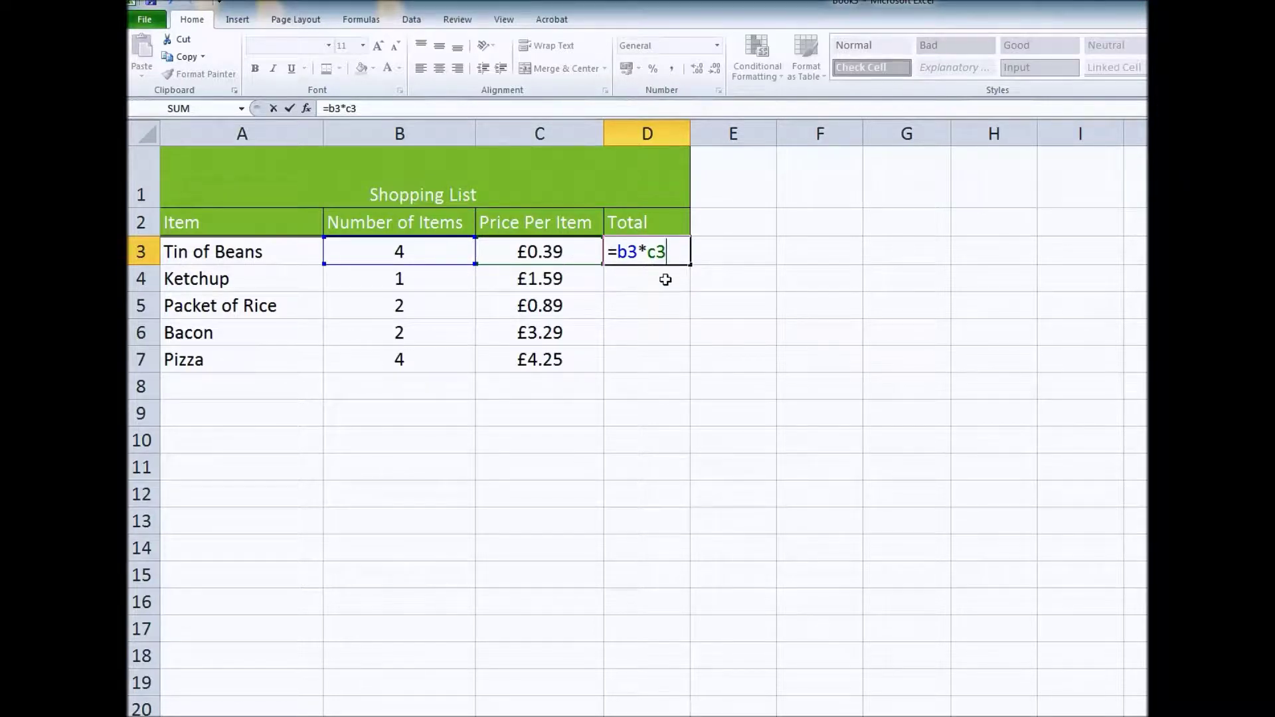
key("Return")
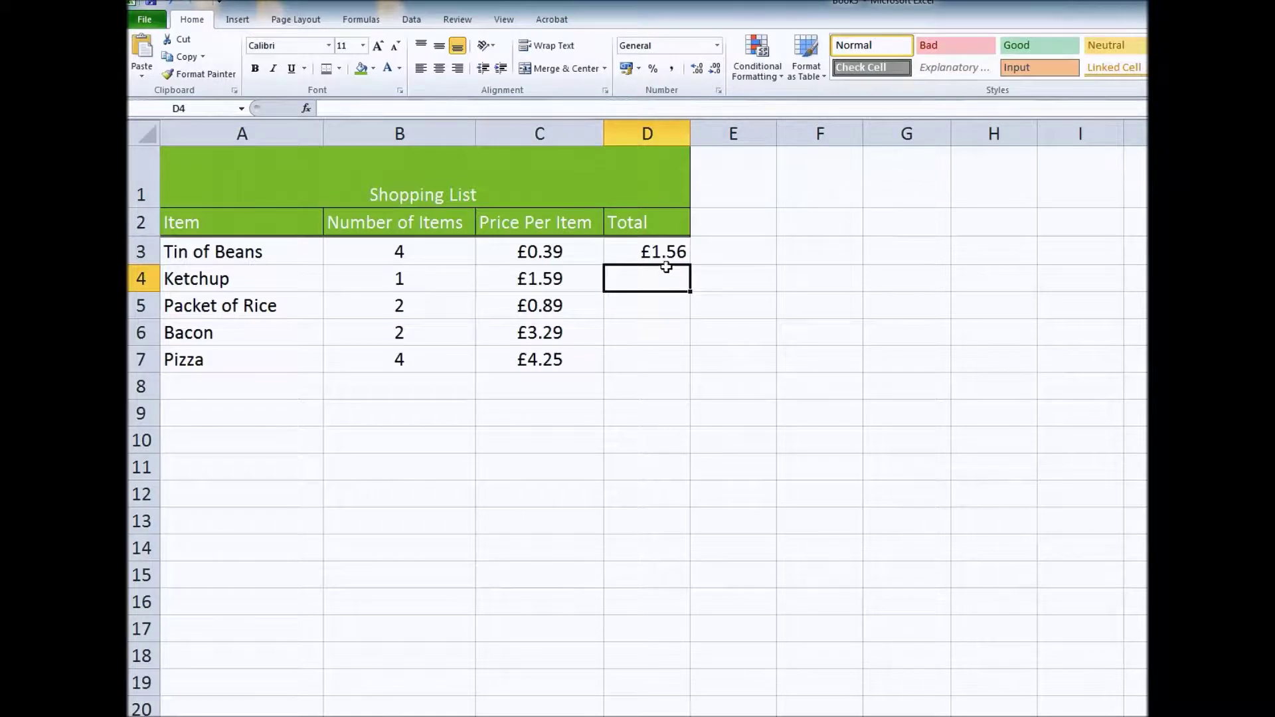
left_click(667, 257)
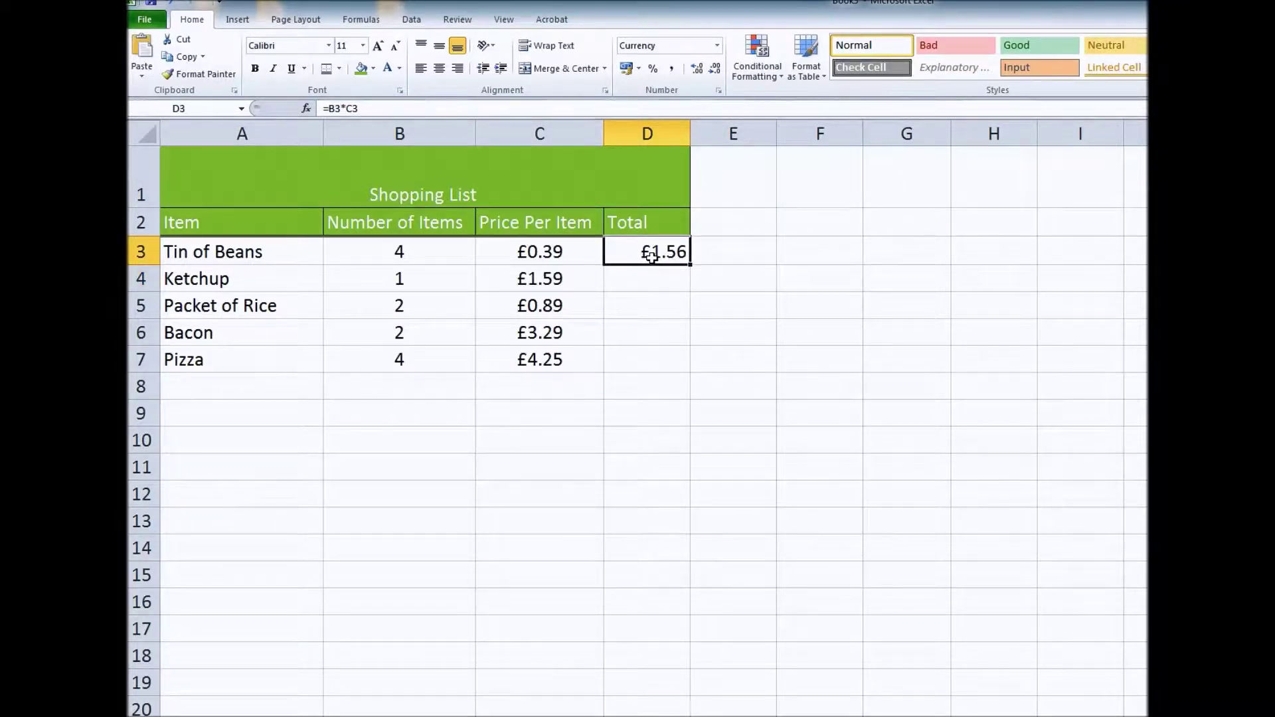
left_click(563, 255)
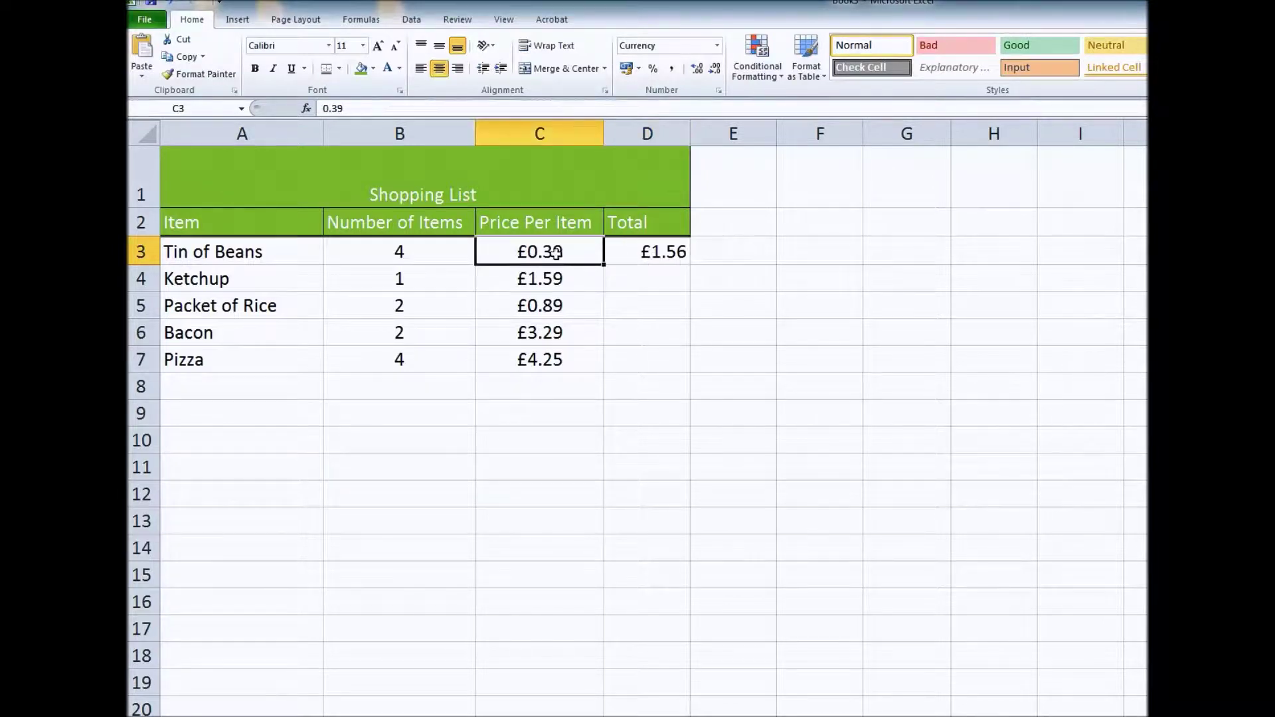
left_click(641, 253)
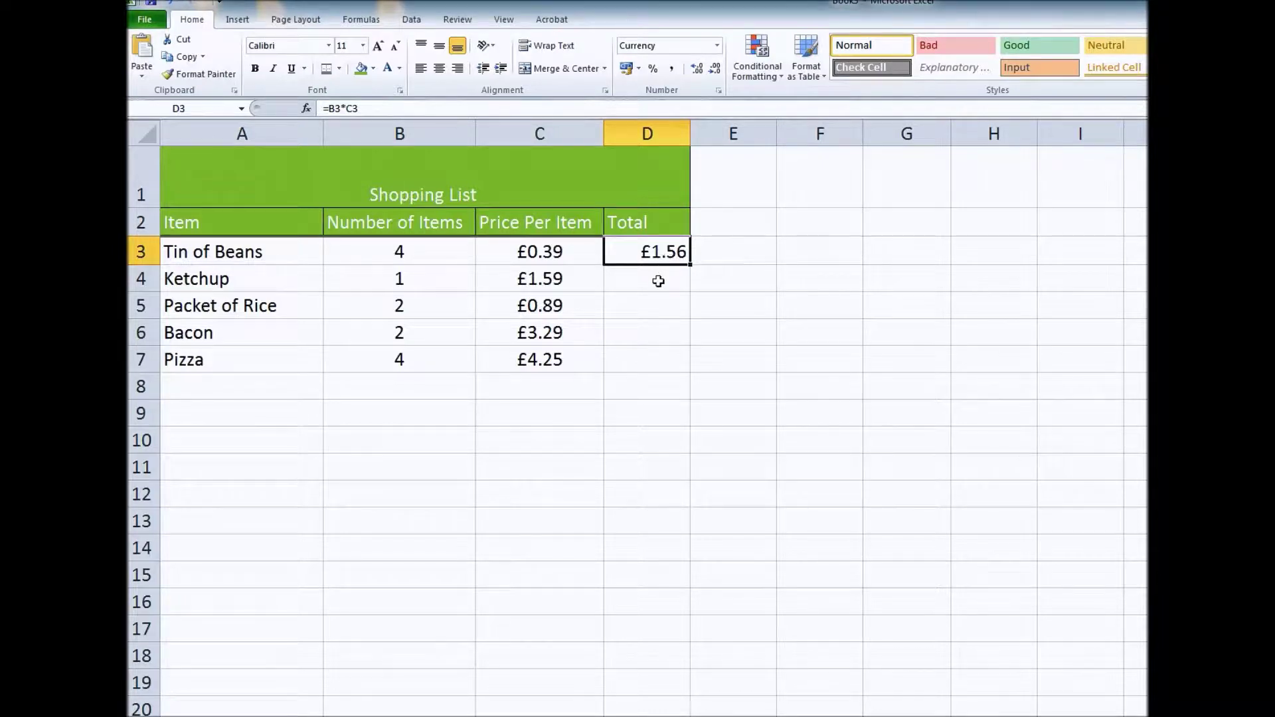
Step: Enter =B4*C4 in D4 using cell references picked from the sheet, and fill the formula down to D7
left_click(658, 281)
type("=")
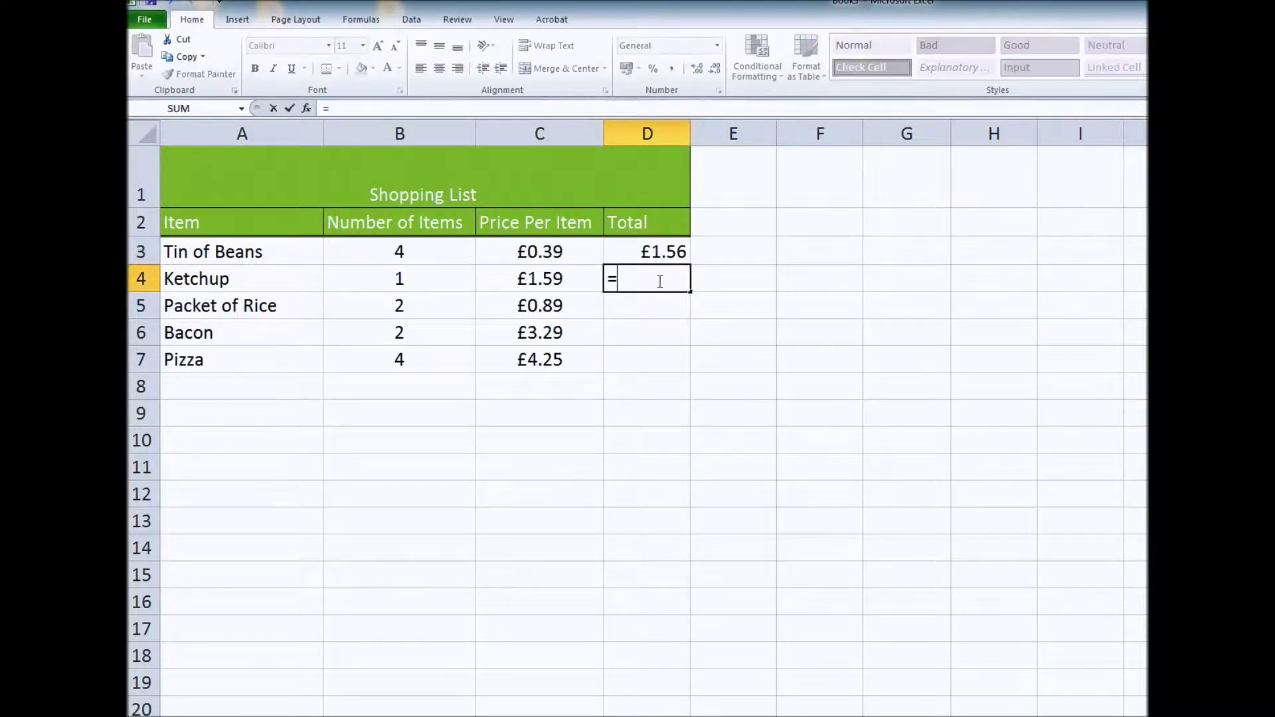
left_click(444, 284)
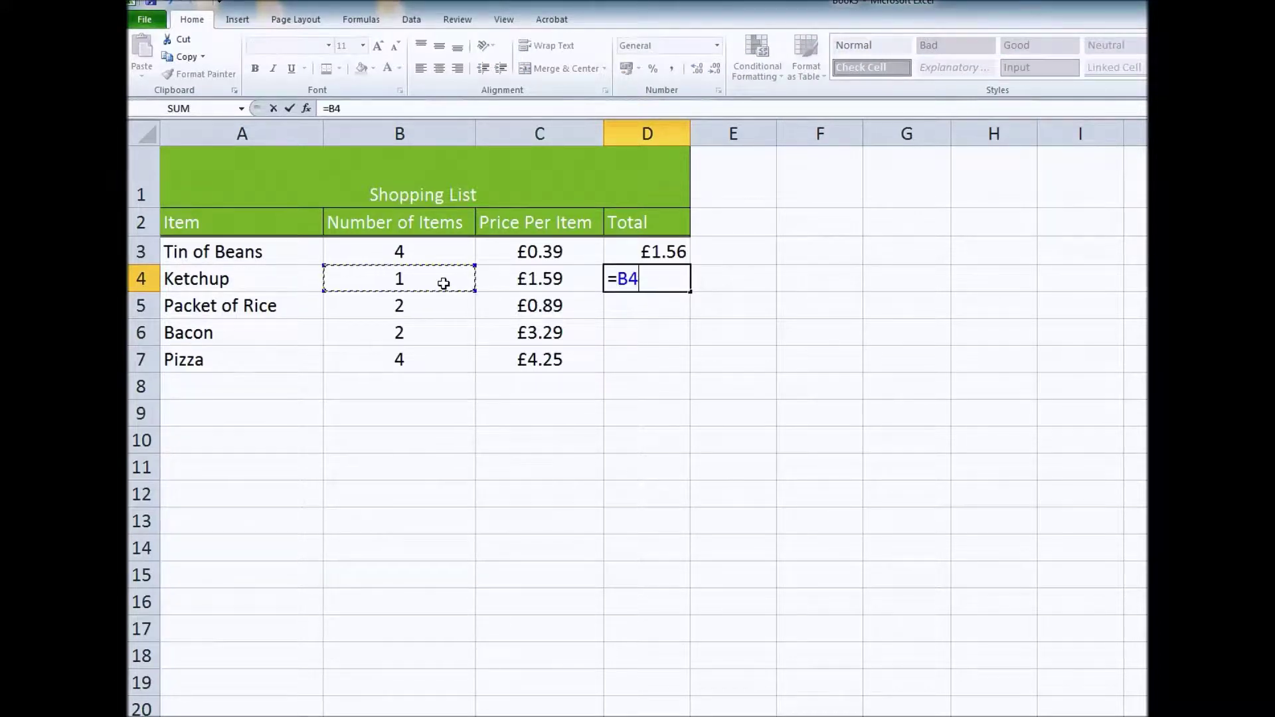
type("*")
left_click(529, 285)
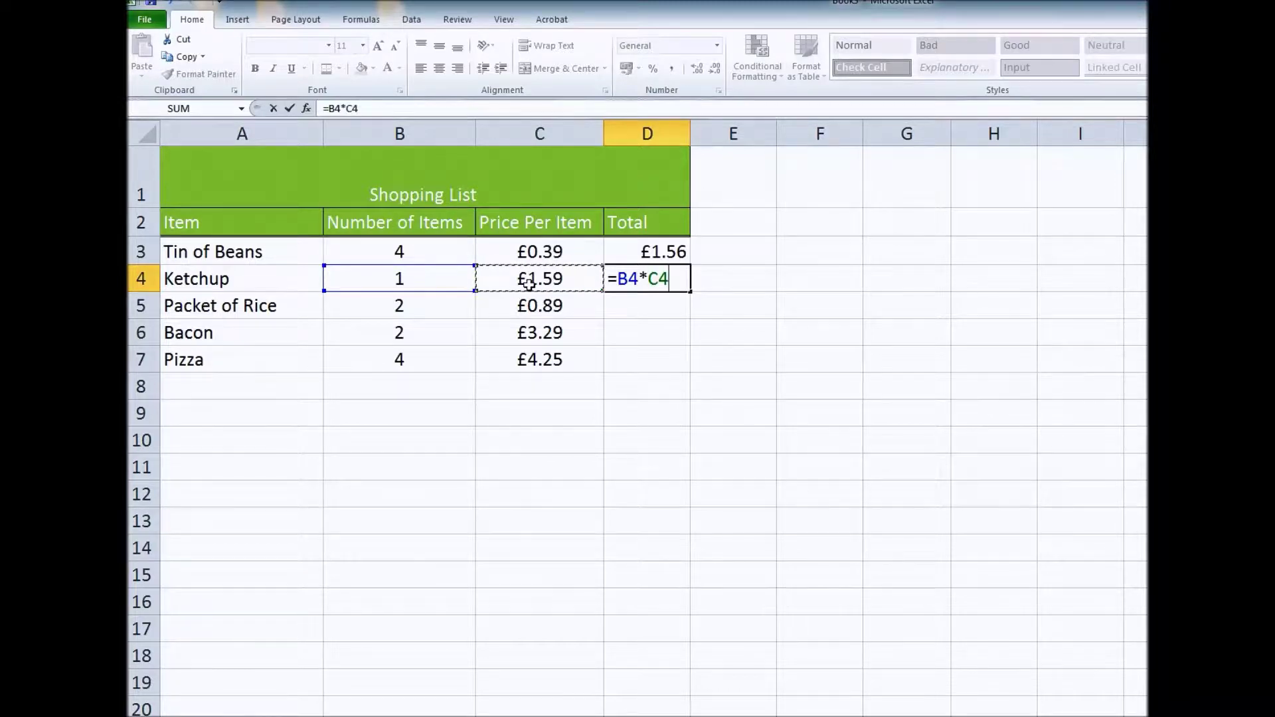
key("Return")
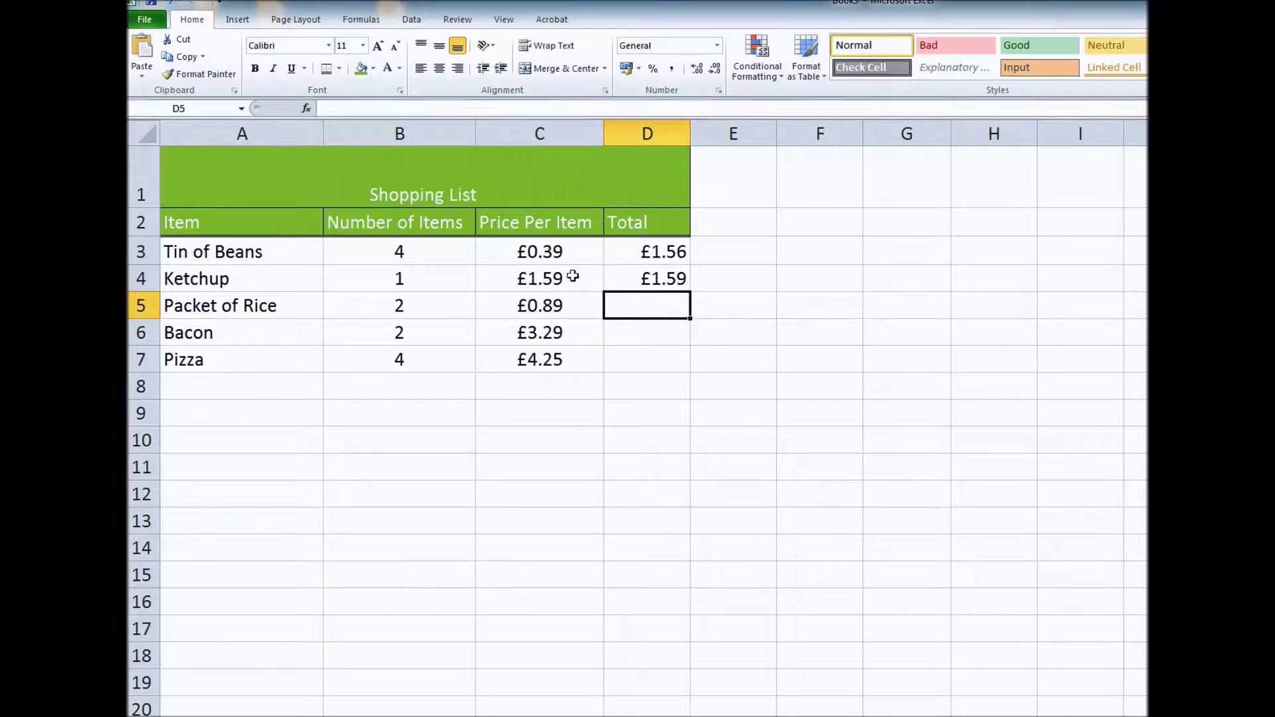
left_click(682, 280)
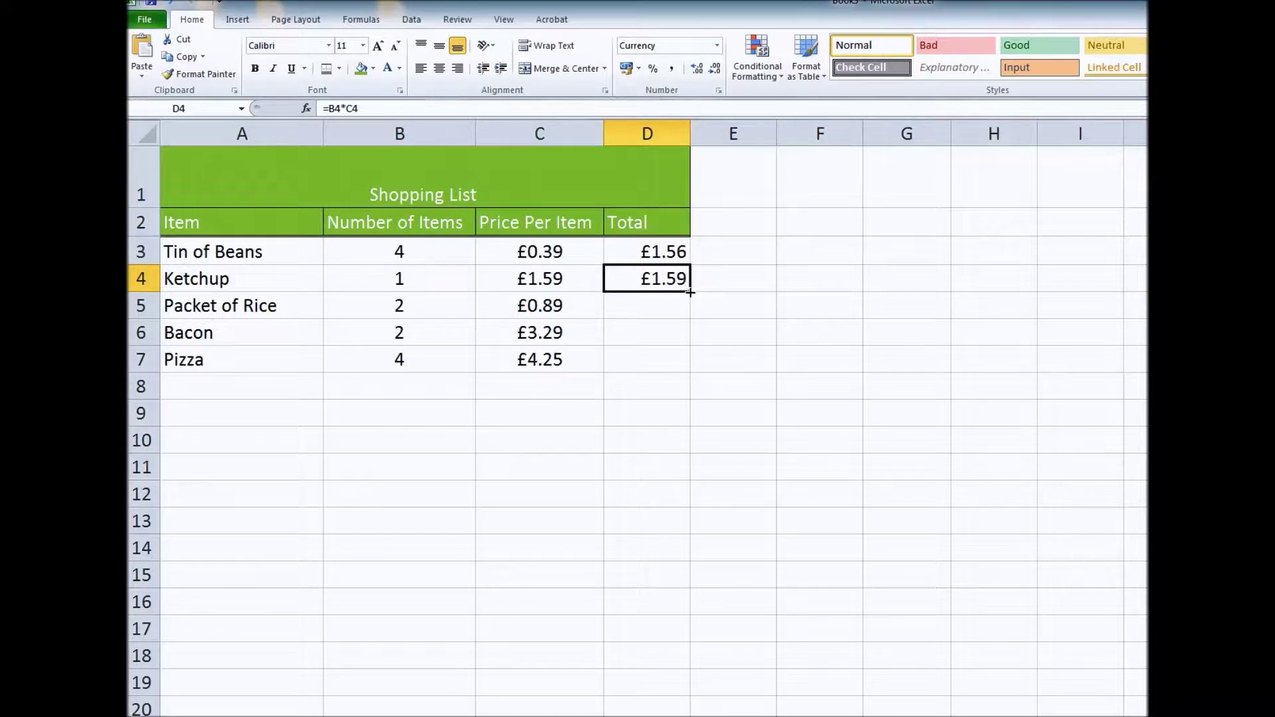
left_click_drag(691, 293, 689, 369)
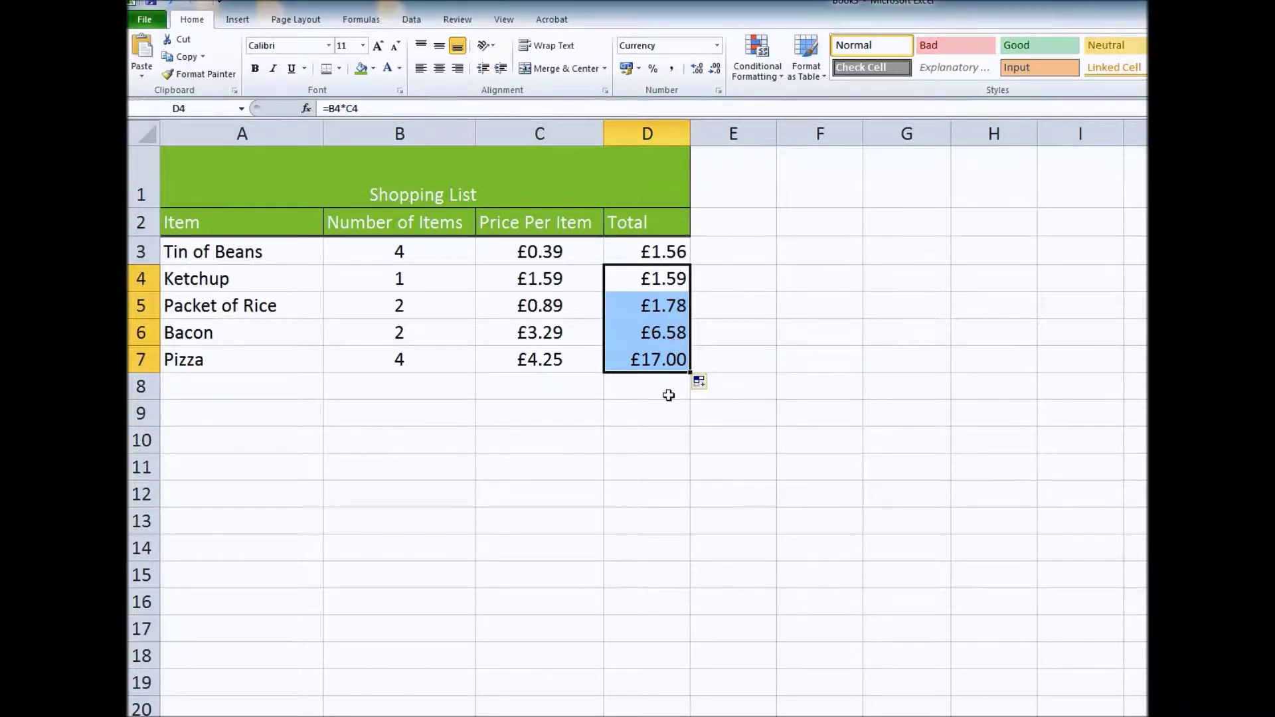
Step: Examine the formulas behind the Total column cells D3:D7
left_click(660, 332)
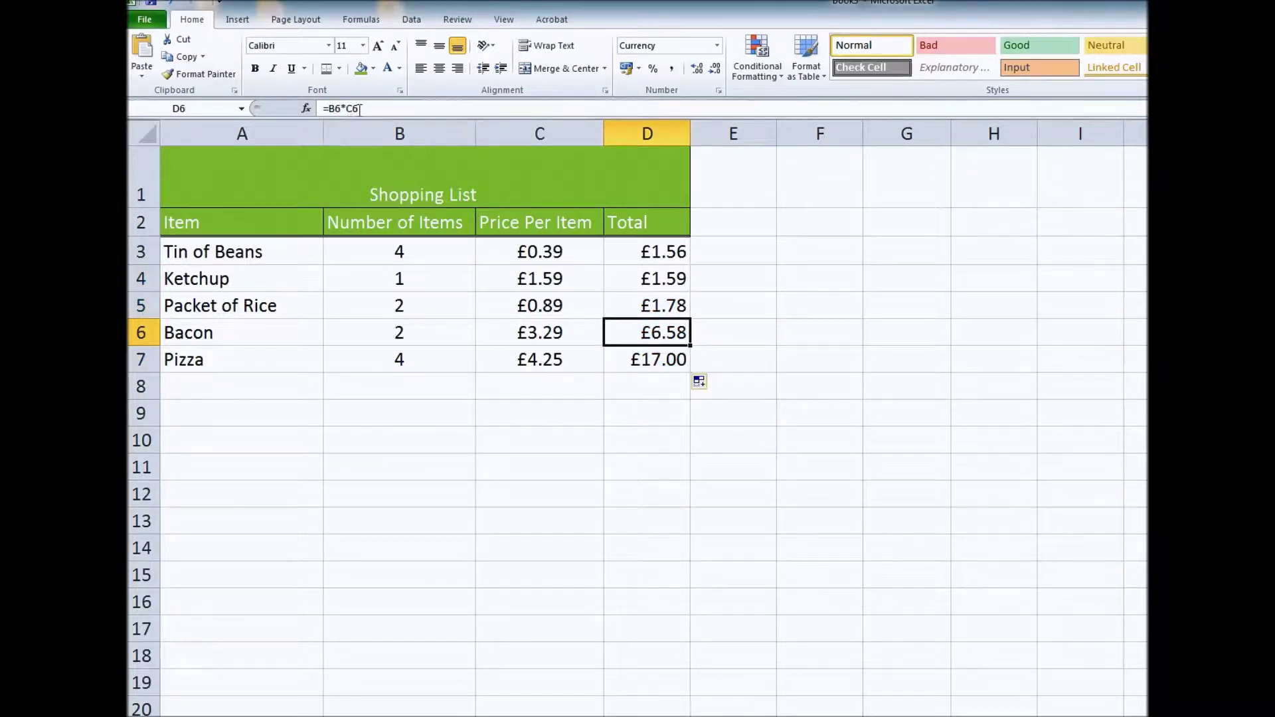
left_click(632, 359)
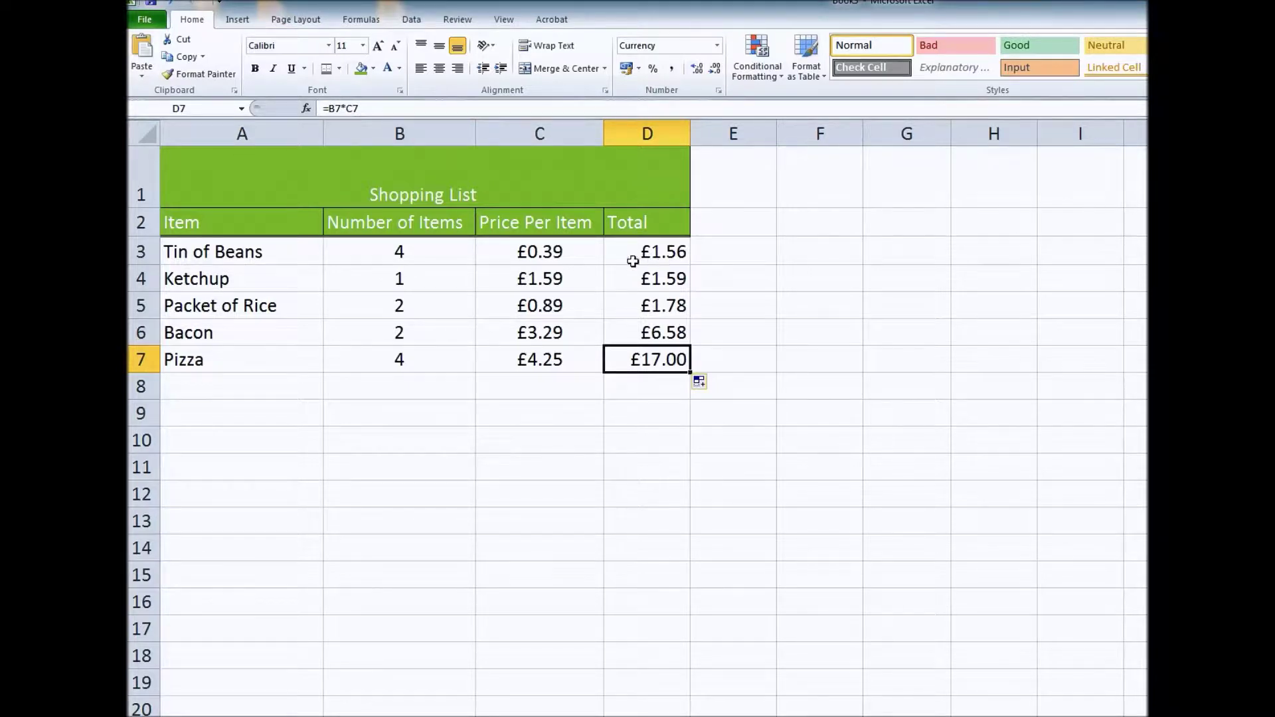
left_click(657, 257)
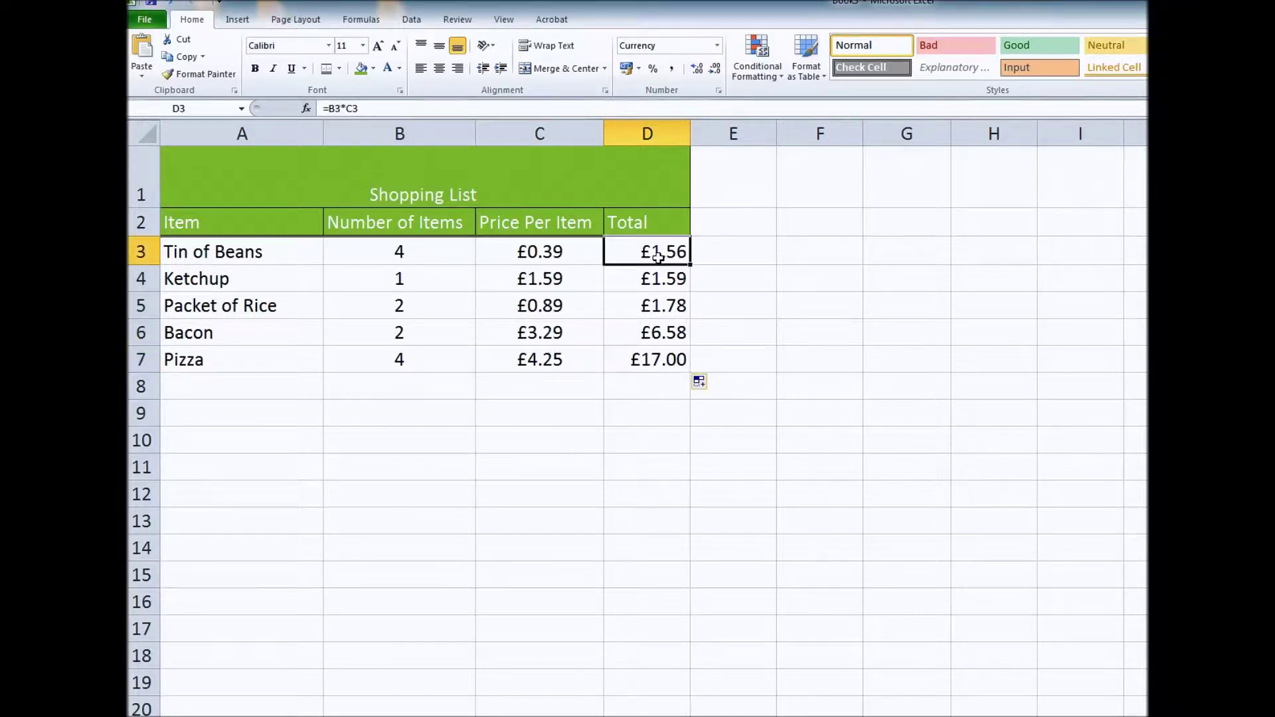
left_click(659, 282)
left_click(660, 307)
left_click(661, 332)
left_click(660, 359)
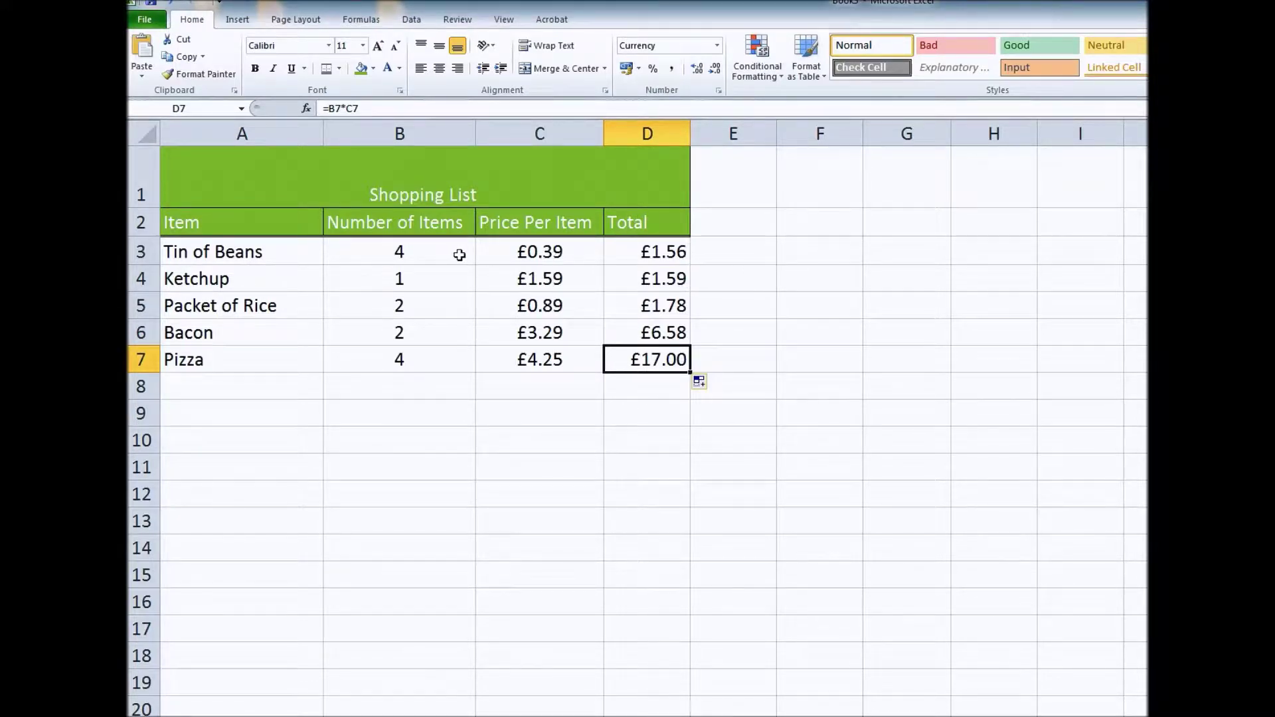
Step: Select D3 and switch the worksheet to formula view
left_click(655, 256)
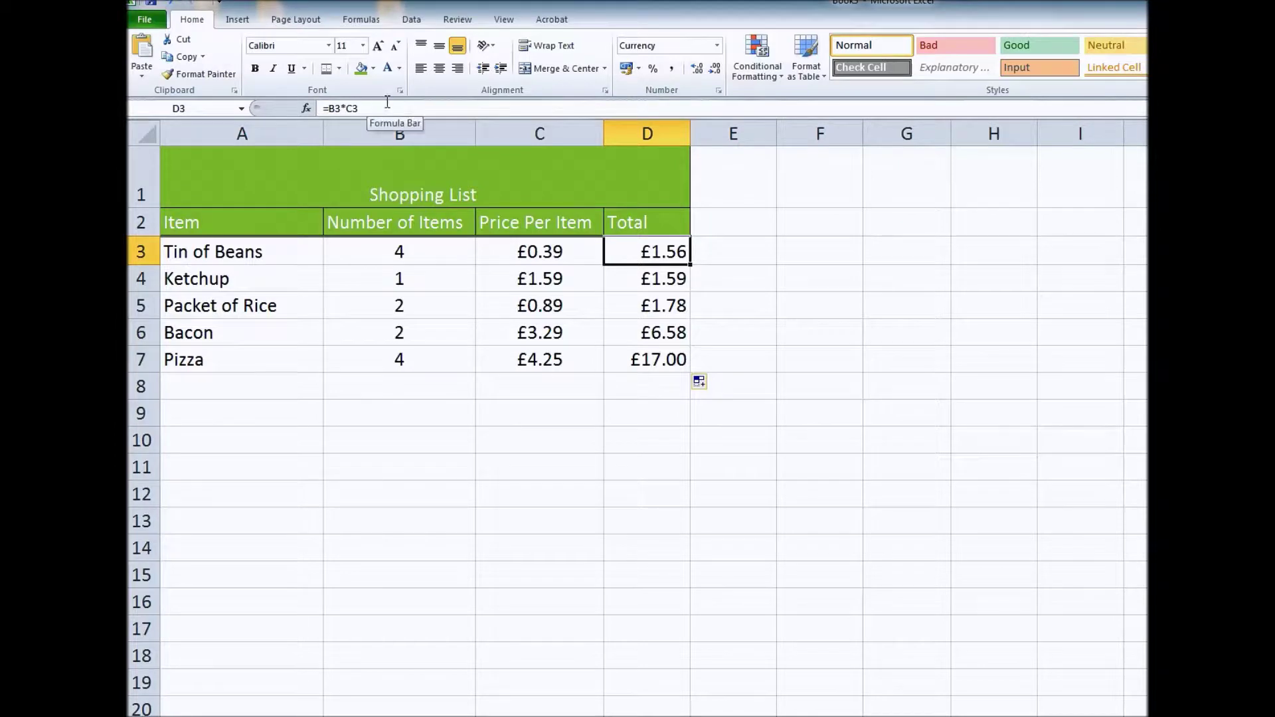
left_click(376, 27)
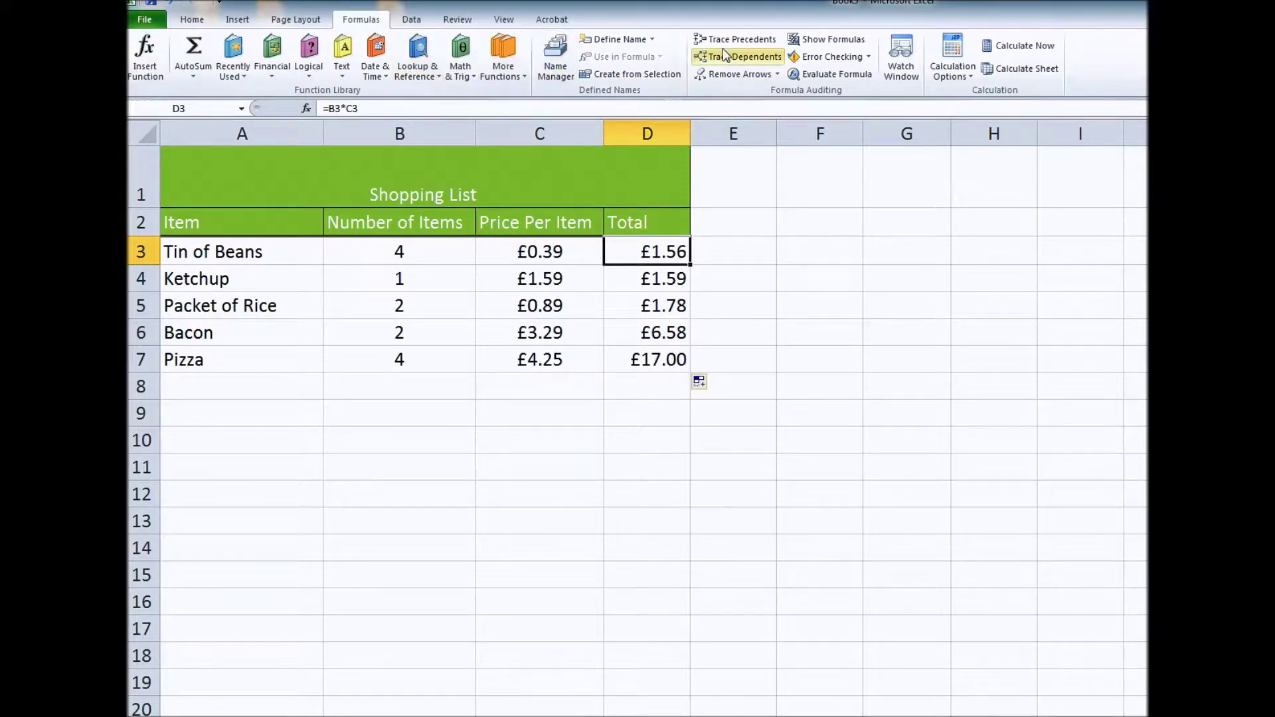
left_click(834, 40)
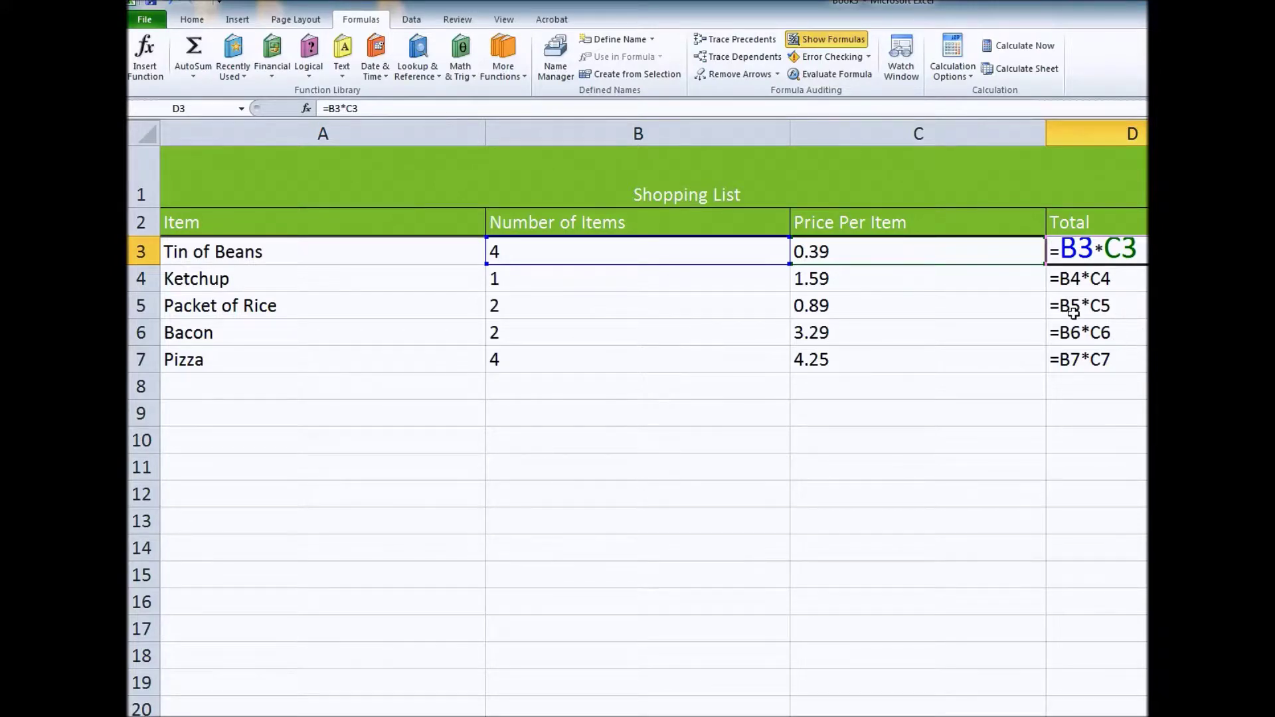
Step: Switch to Snipping Tool, capture the Total column formulas, and copy the snip
key("alt+Tab")
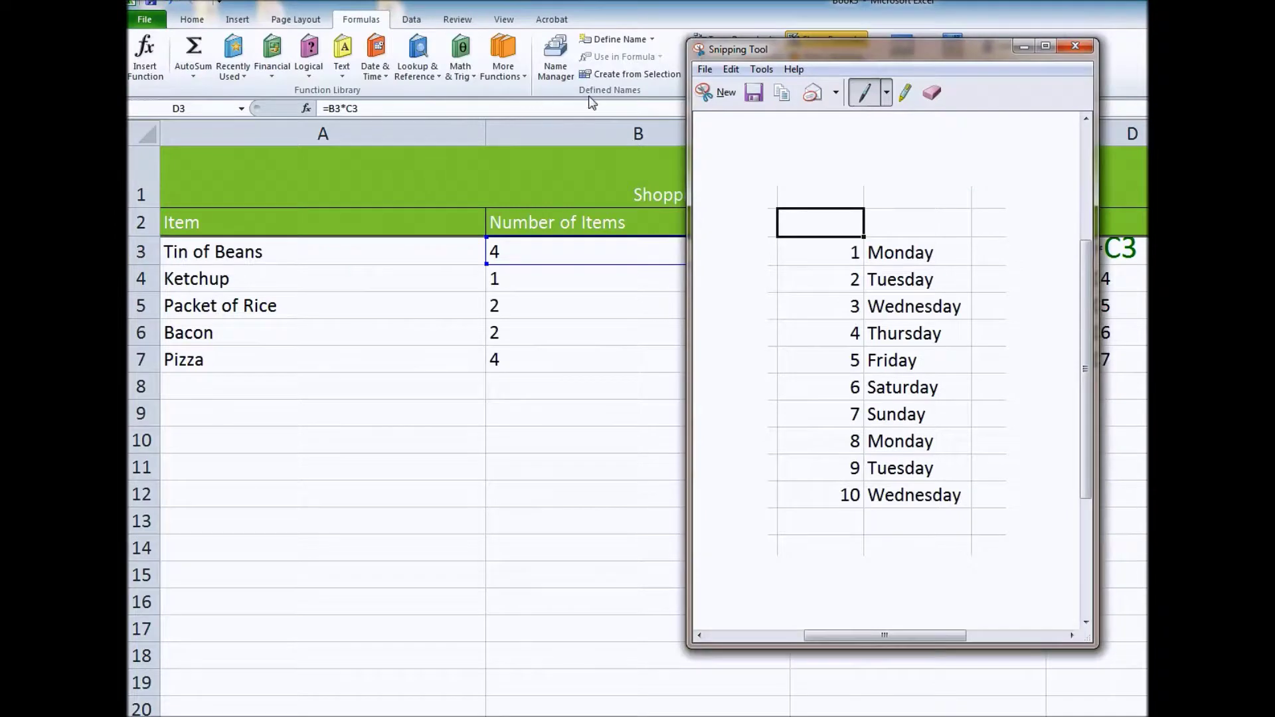
left_click(716, 93)
left_click_drag(901, 153, 1147, 430)
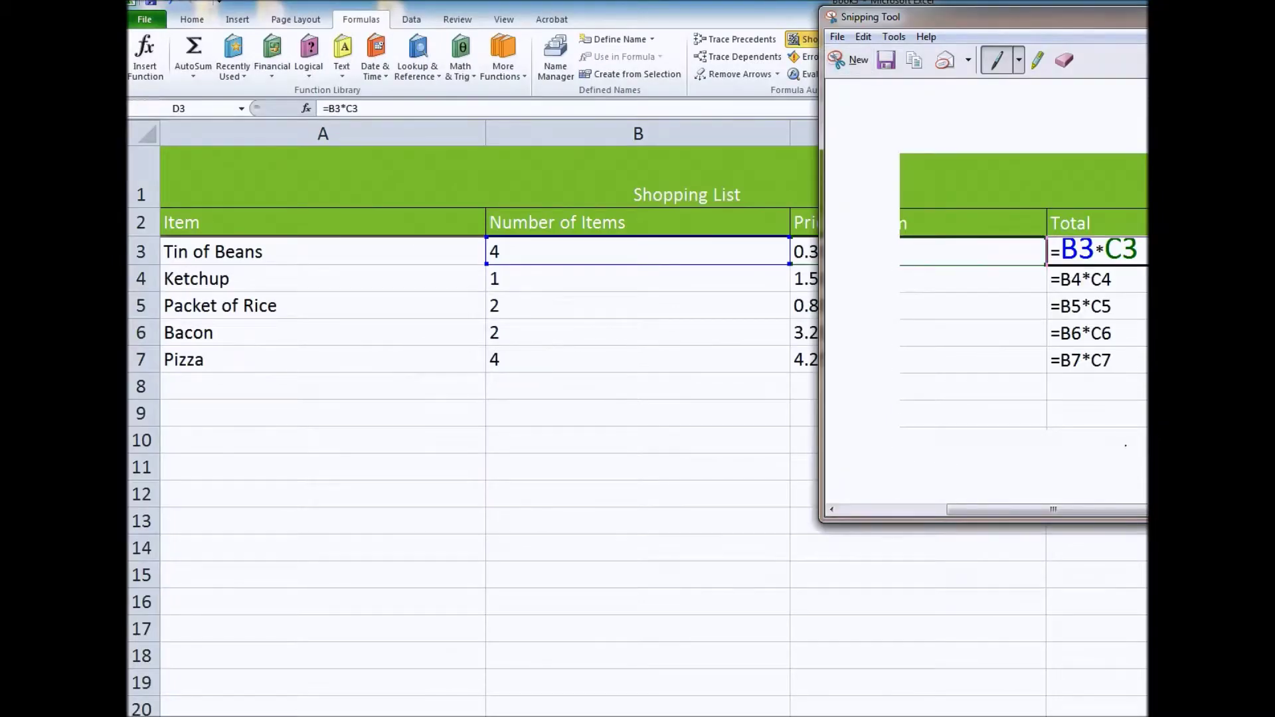
left_click(864, 37)
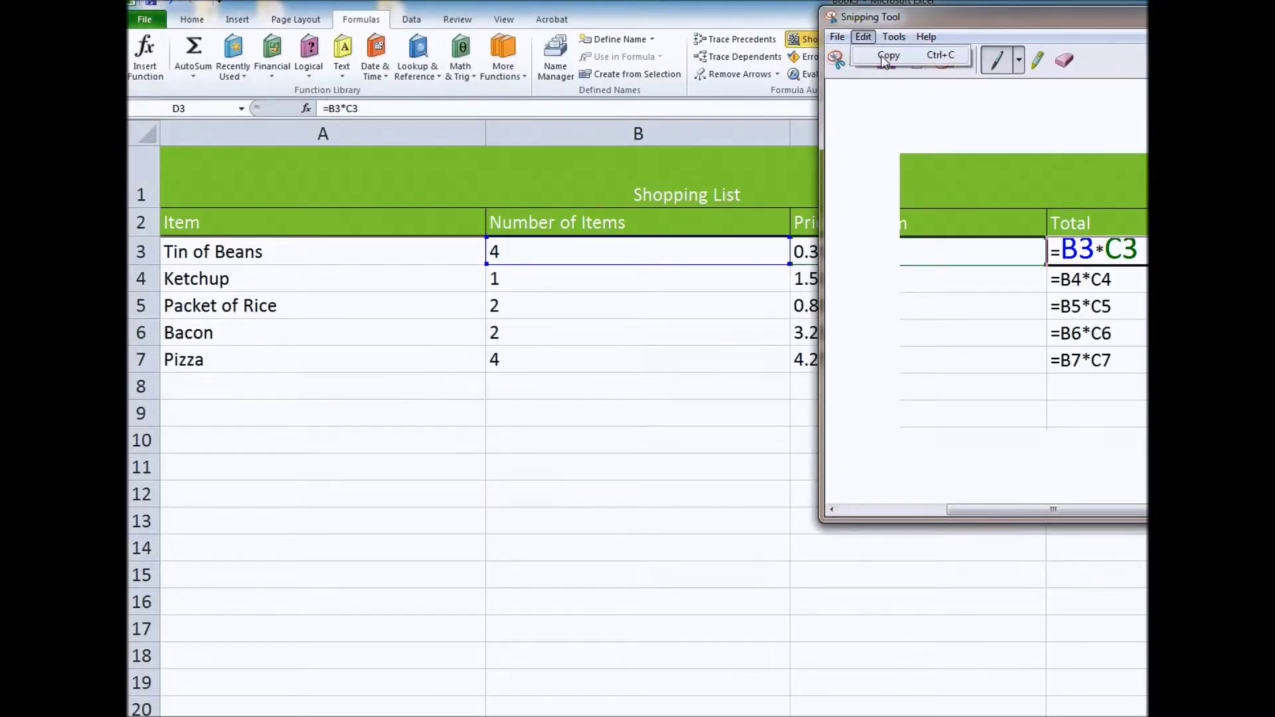
left_click(867, 55)
Step: Switch to PowerPoint and paste the snip under "Switch to formula view" on the Use a simple Formula slide
left_click(395, 716)
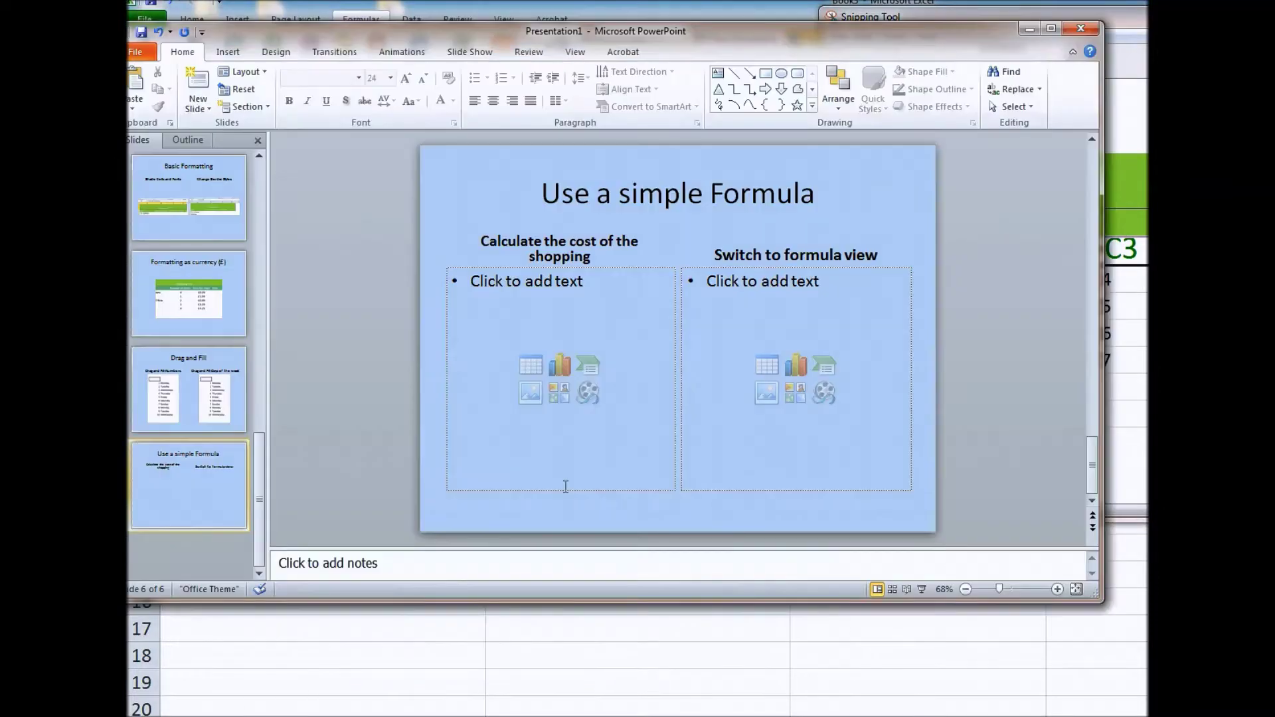
left_click(498, 268)
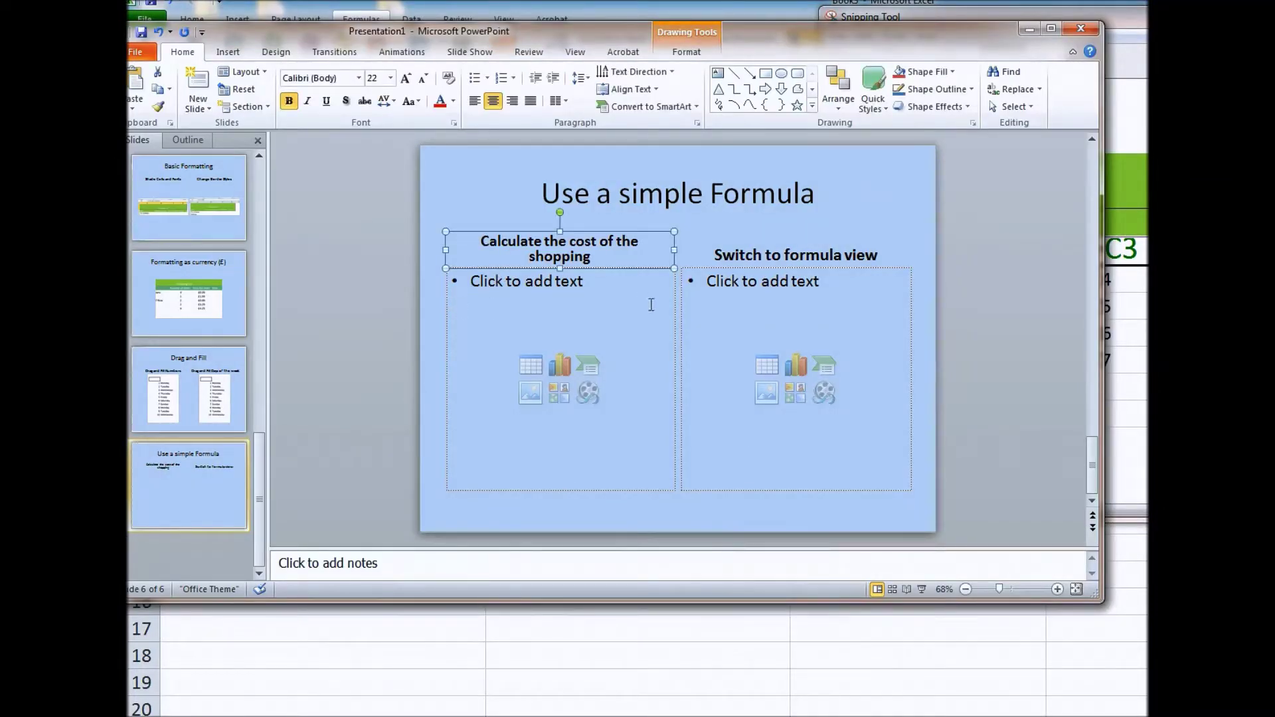
left_click(681, 309)
left_click(681, 310)
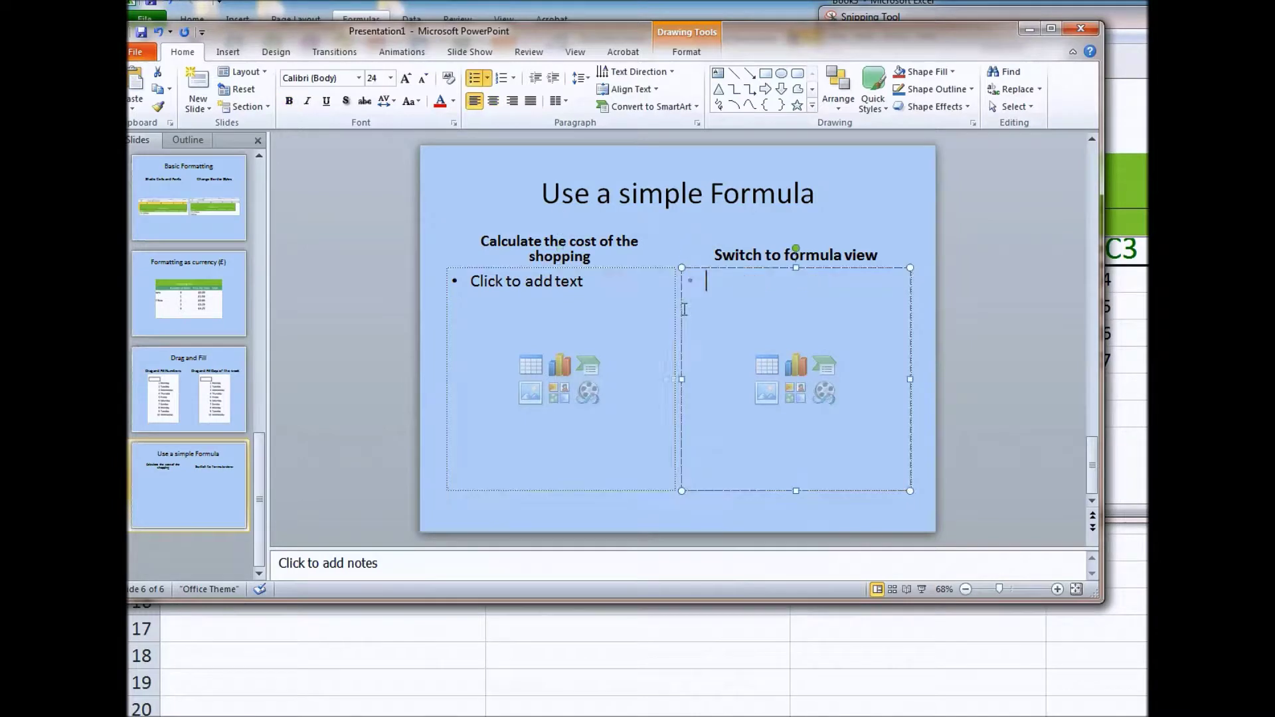
key("ctrl+v")
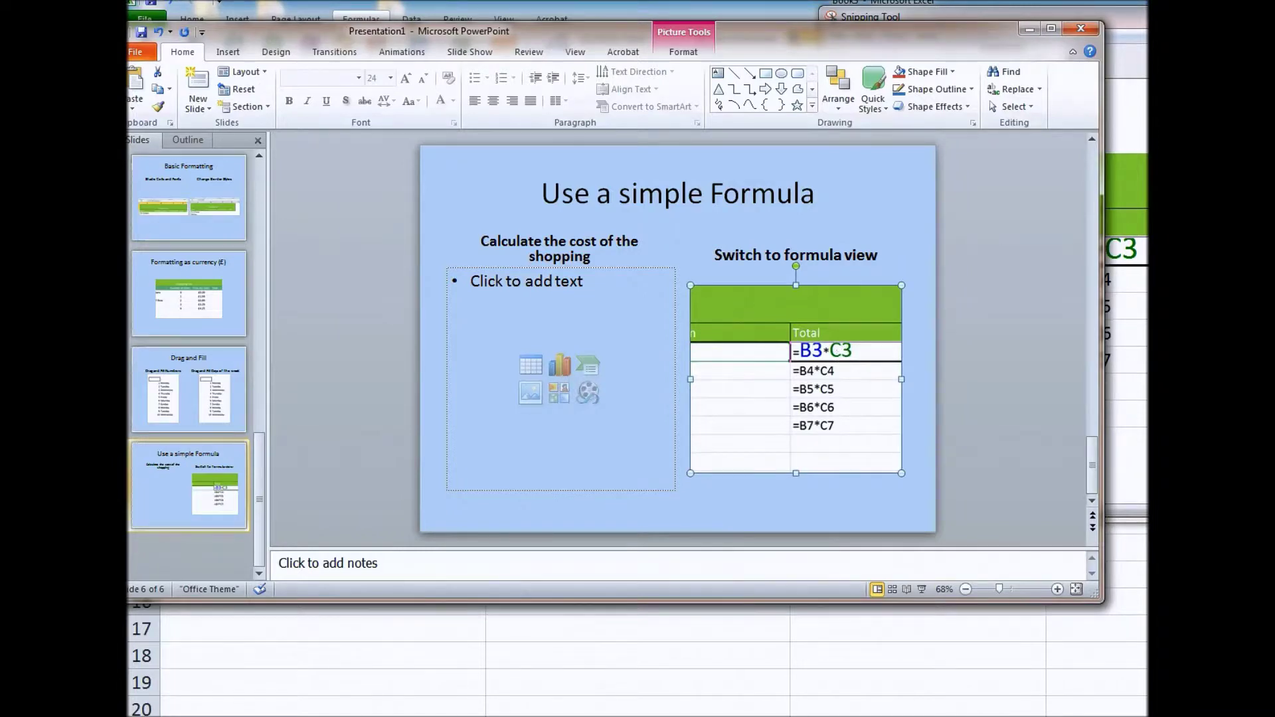
Step: Return to Excel and turn off formula view on the shopping list sheet
left_click(1030, 29)
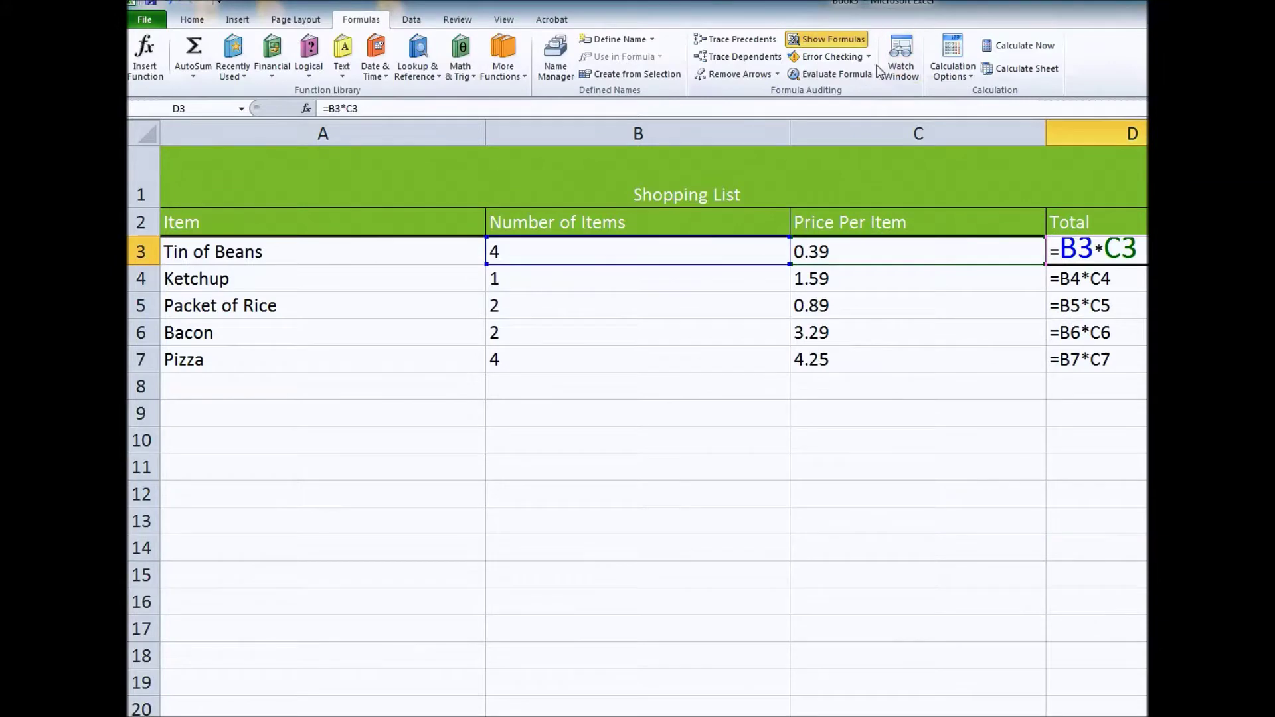
left_click(854, 46)
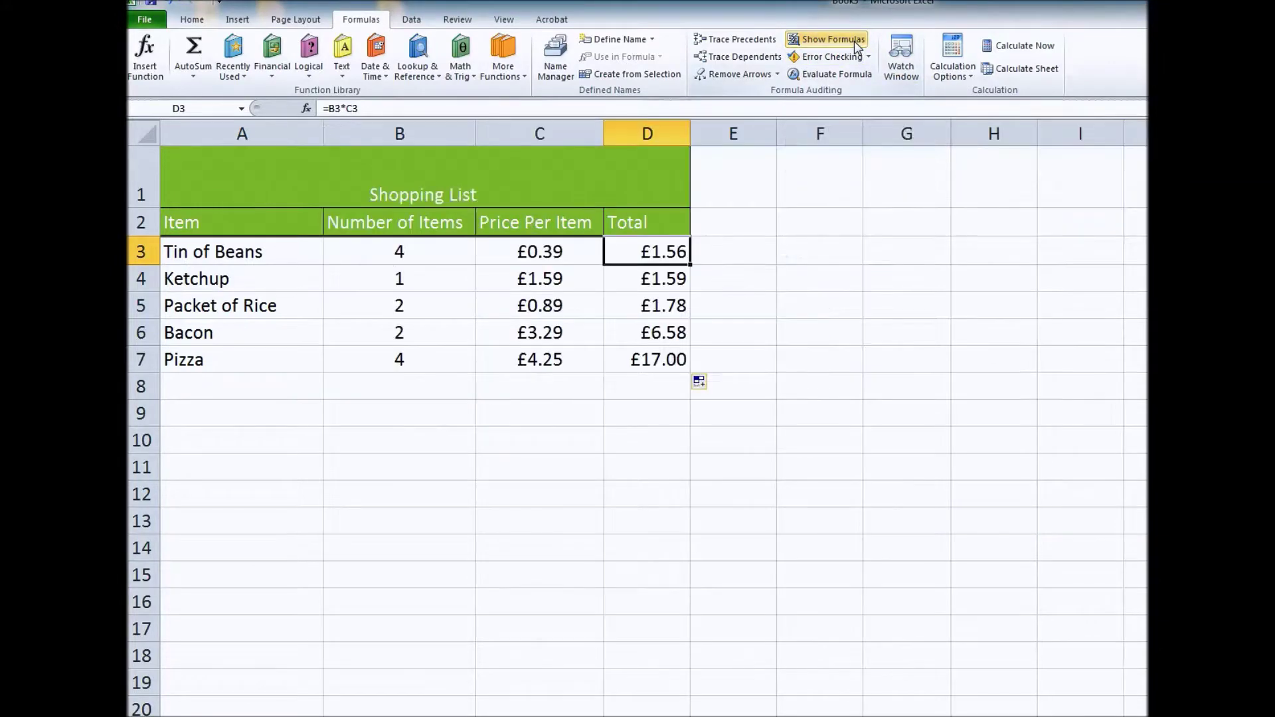
Step: Use the SUM function in D8 to add up the shopping list totals in D3:D7
left_click(663, 391)
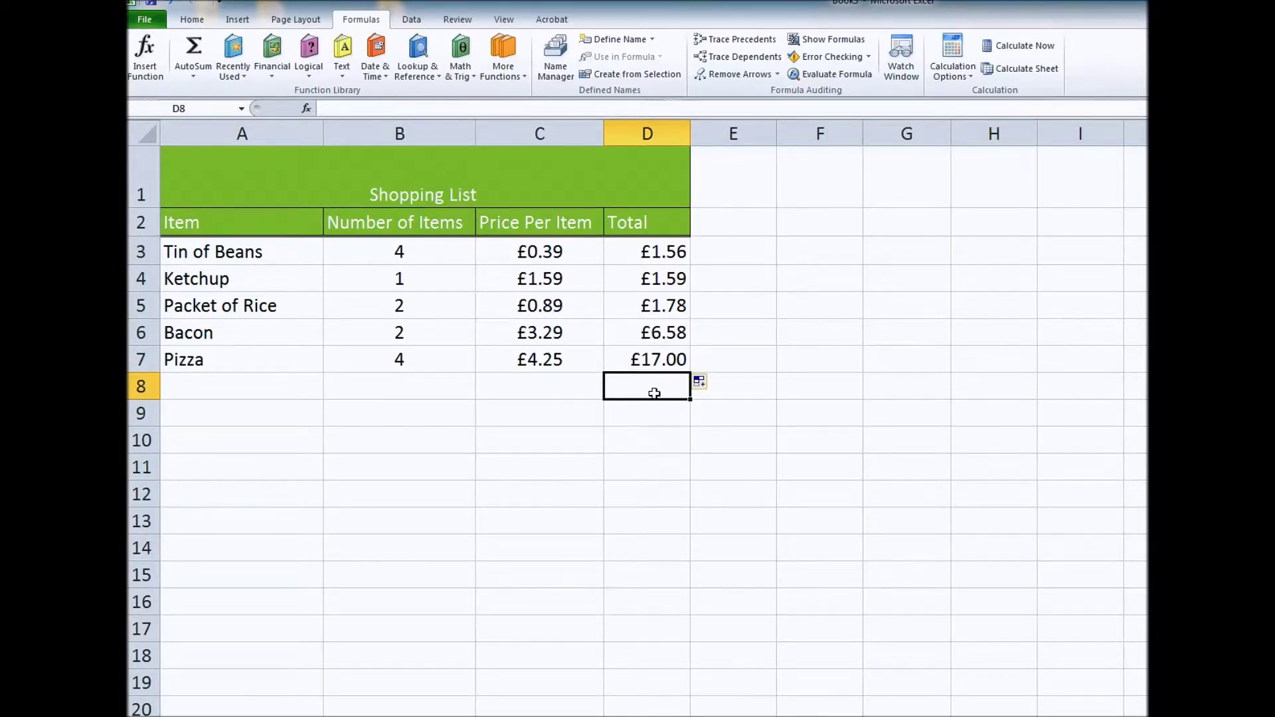
type("=")
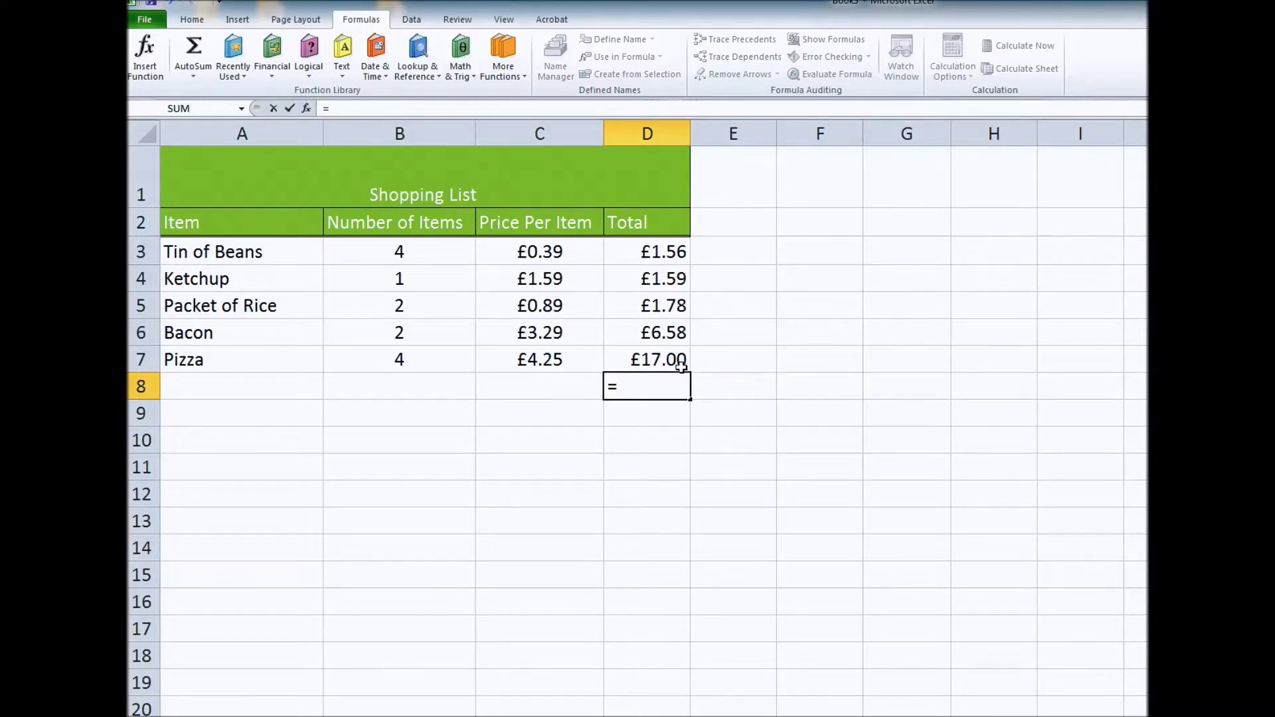
left_click(221, 113)
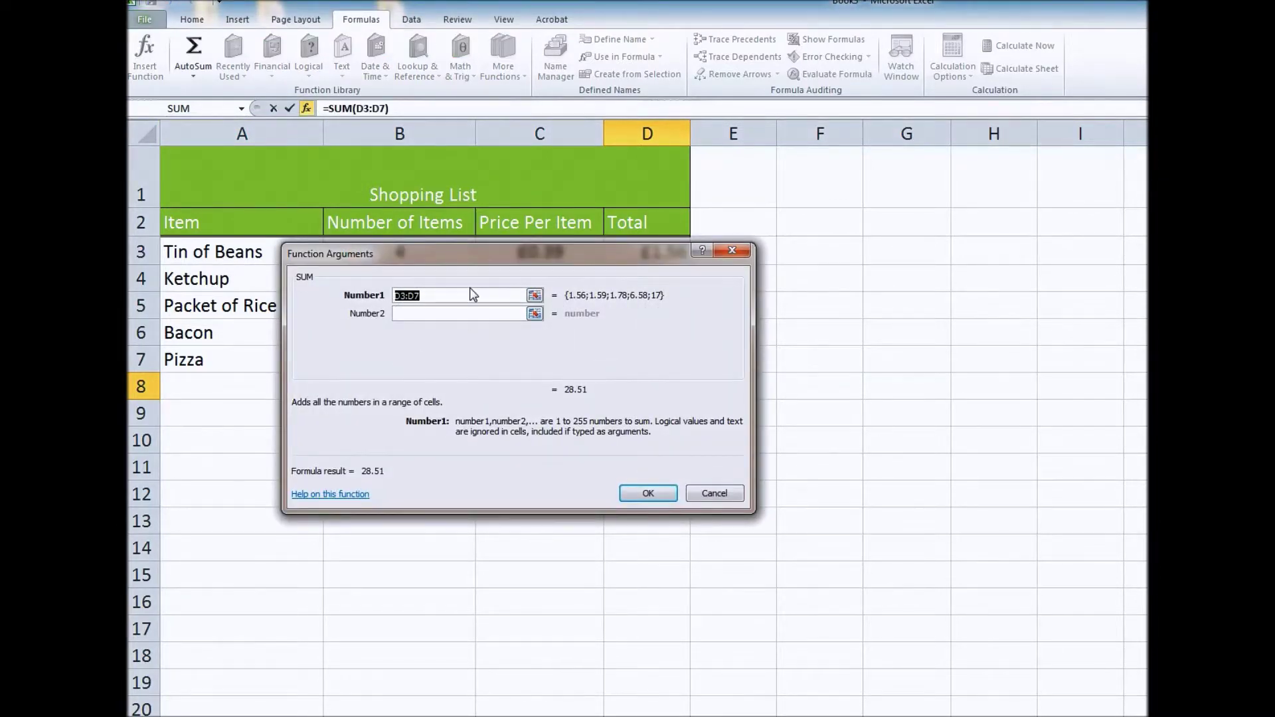
left_click_drag(485, 253, 486, 271)
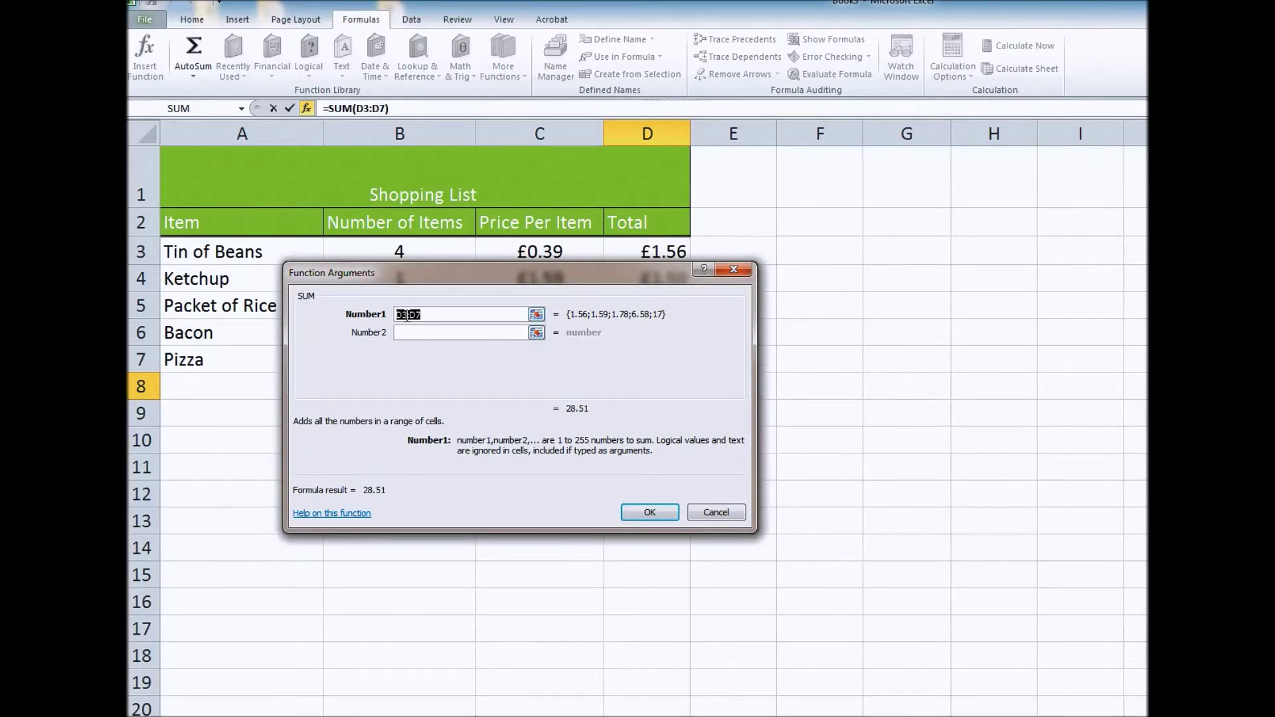
left_click_drag(483, 287, 514, 447)
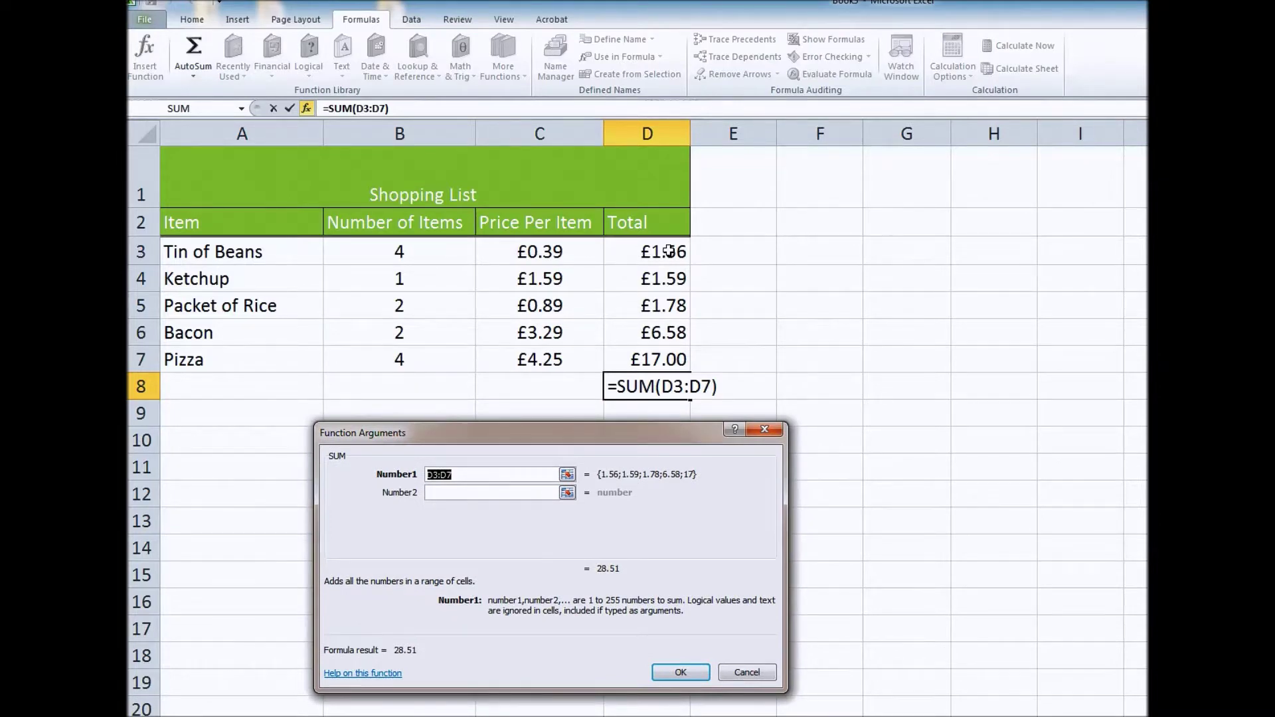
left_click(694, 673)
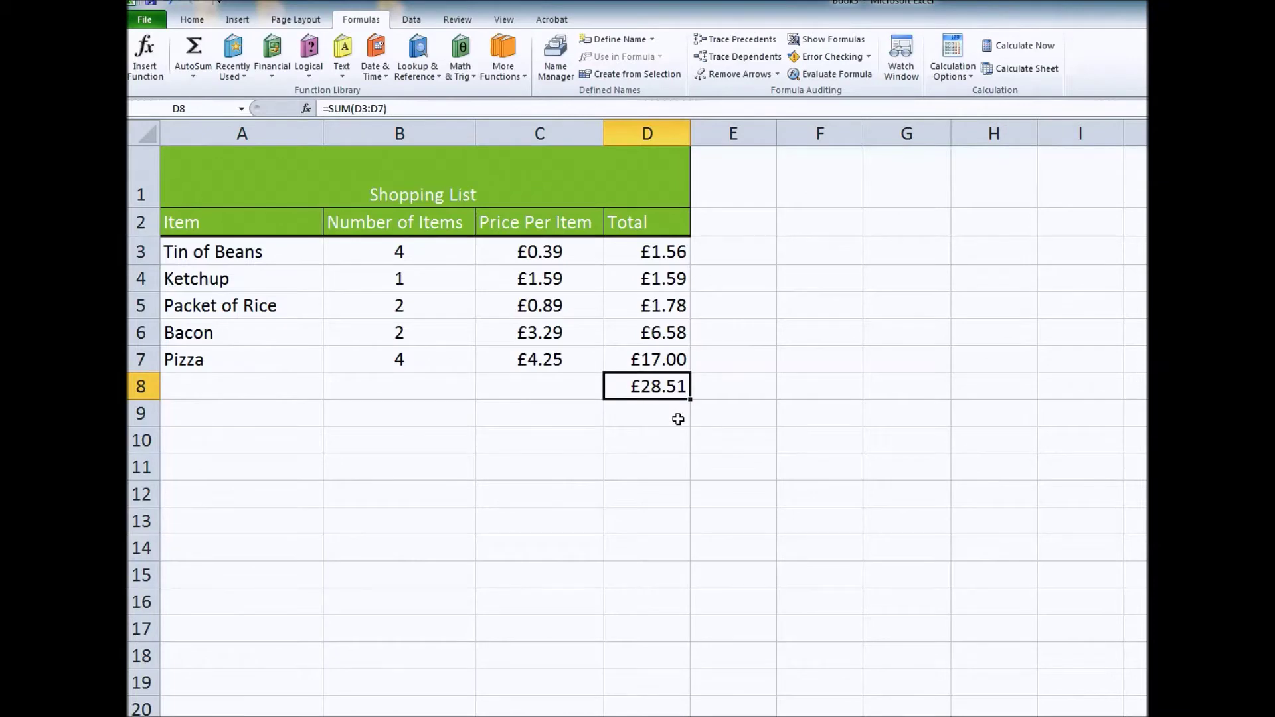
Step: Enter the label Total in C8, beside the summed cost, and right-align it
left_click(576, 395)
type("Total")
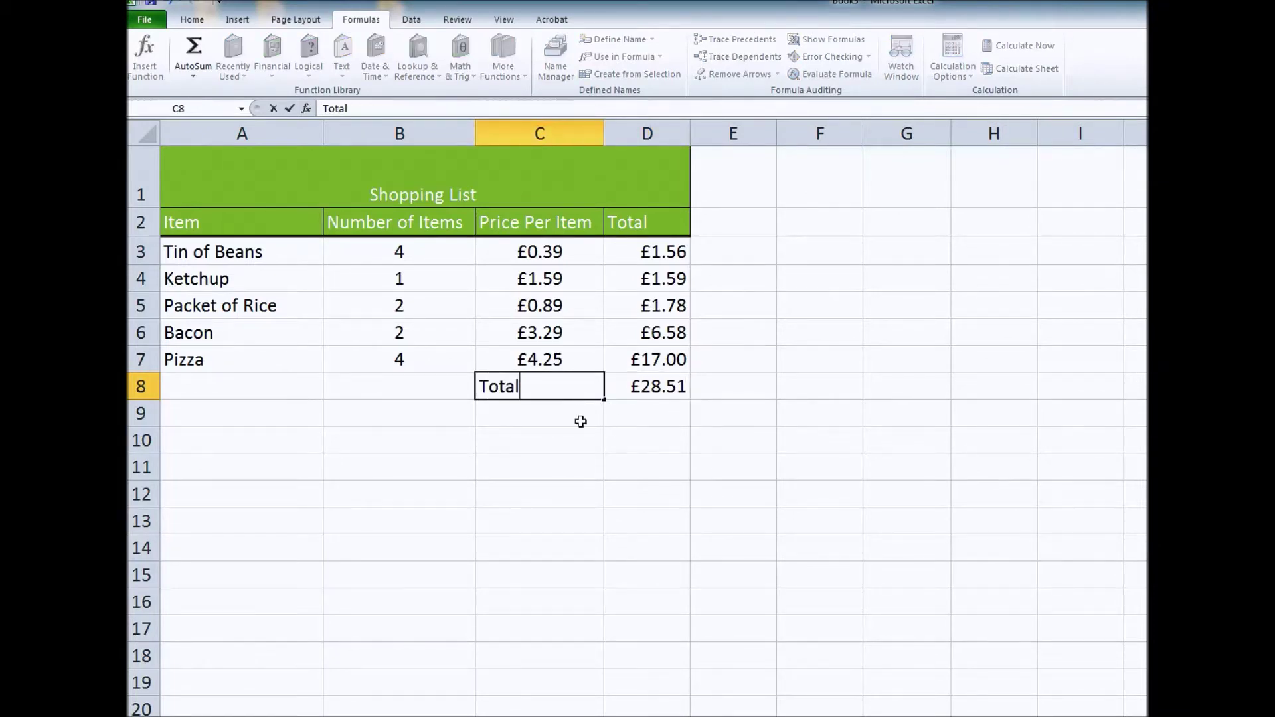
key("Return")
left_click(577, 390)
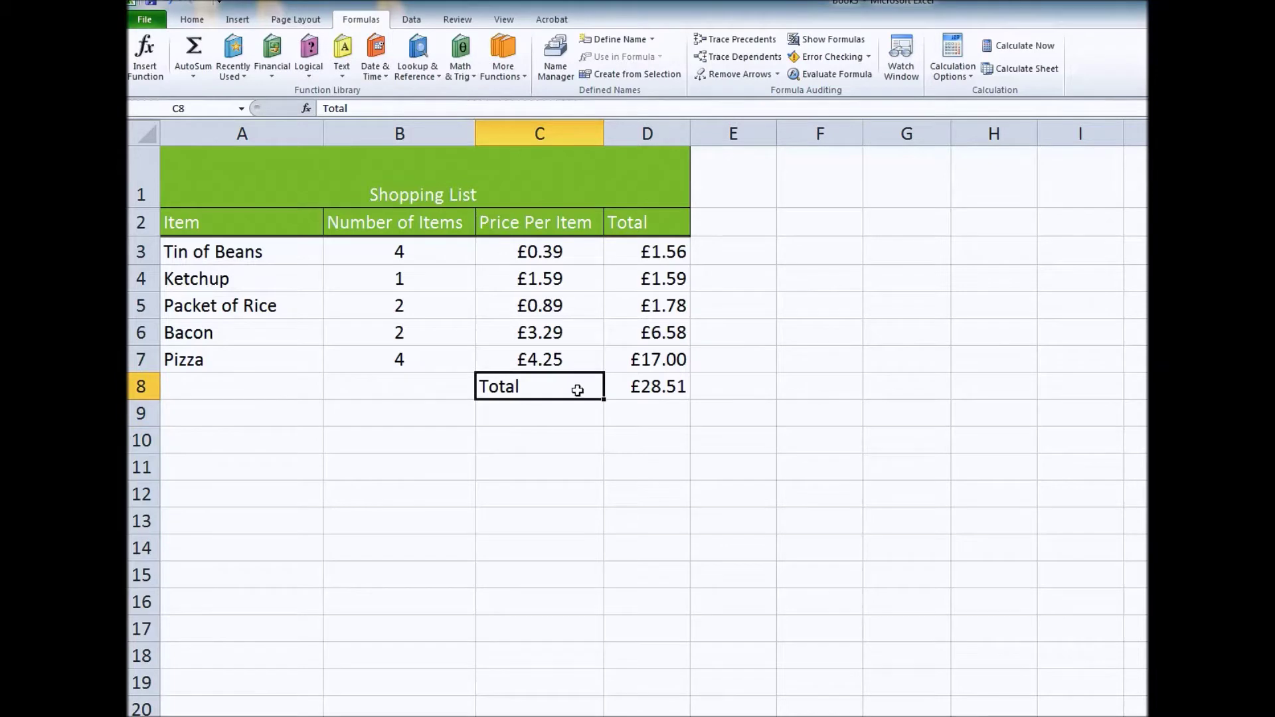
left_click(206, 21)
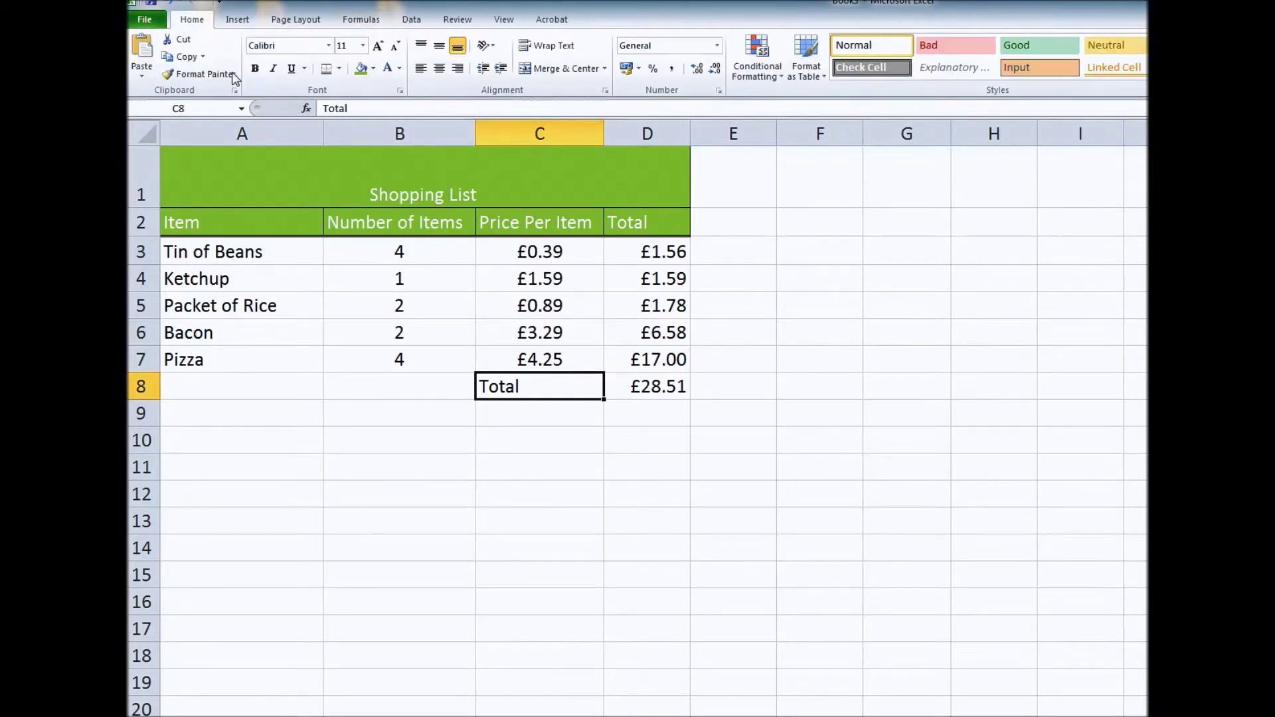
left_click(461, 69)
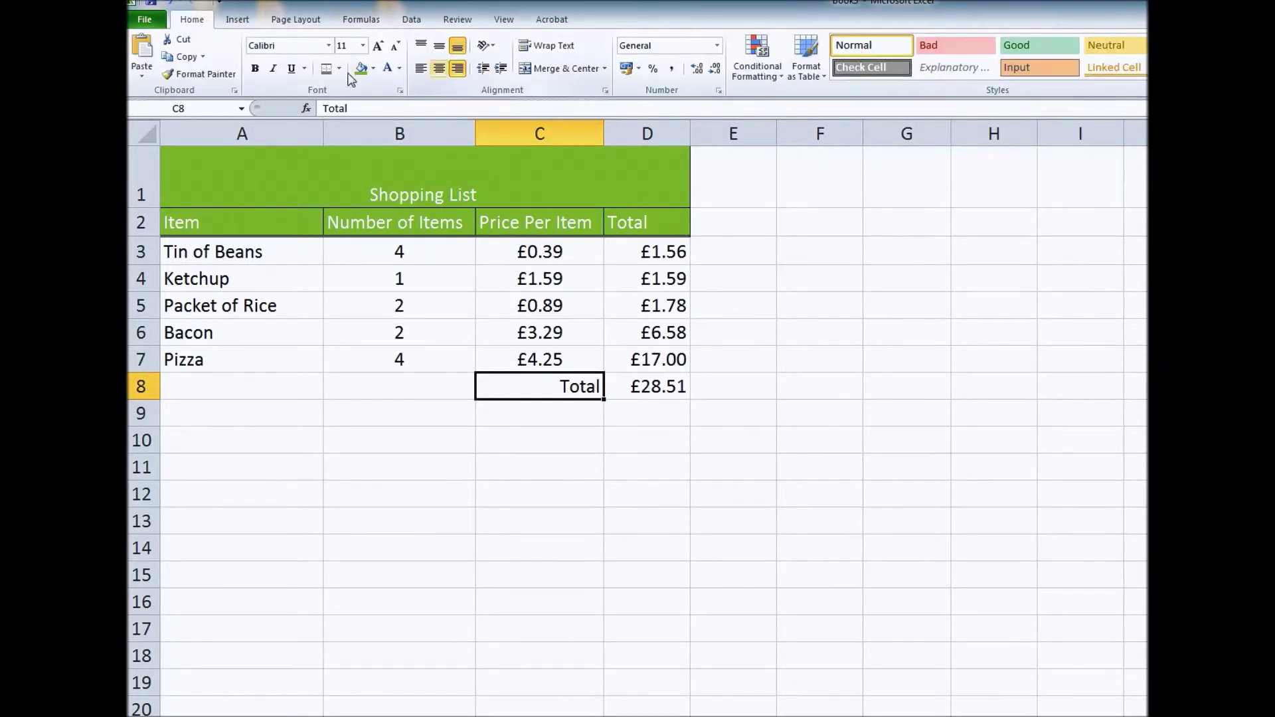
Step: Make the Total label in C8 and the sum in D8 bold and underlined
left_click(258, 70)
left_click(294, 71)
left_click(639, 391)
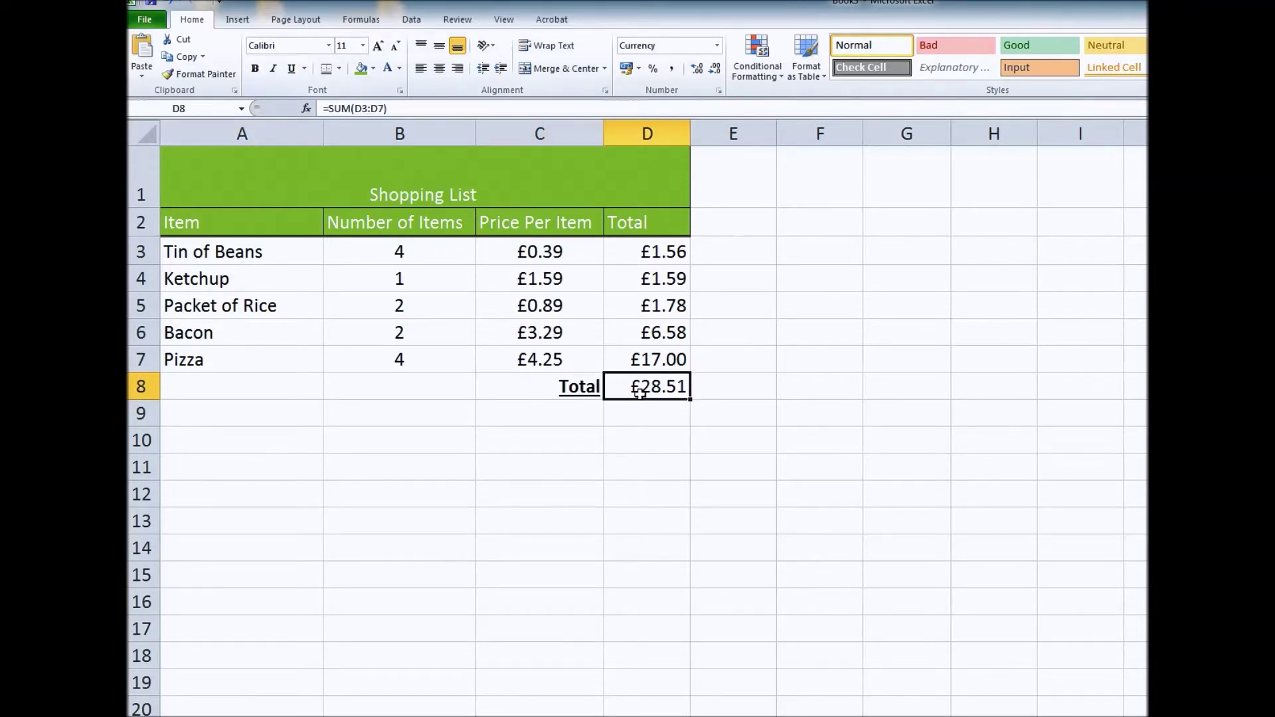
left_click(256, 72)
left_click(292, 69)
left_click(582, 422)
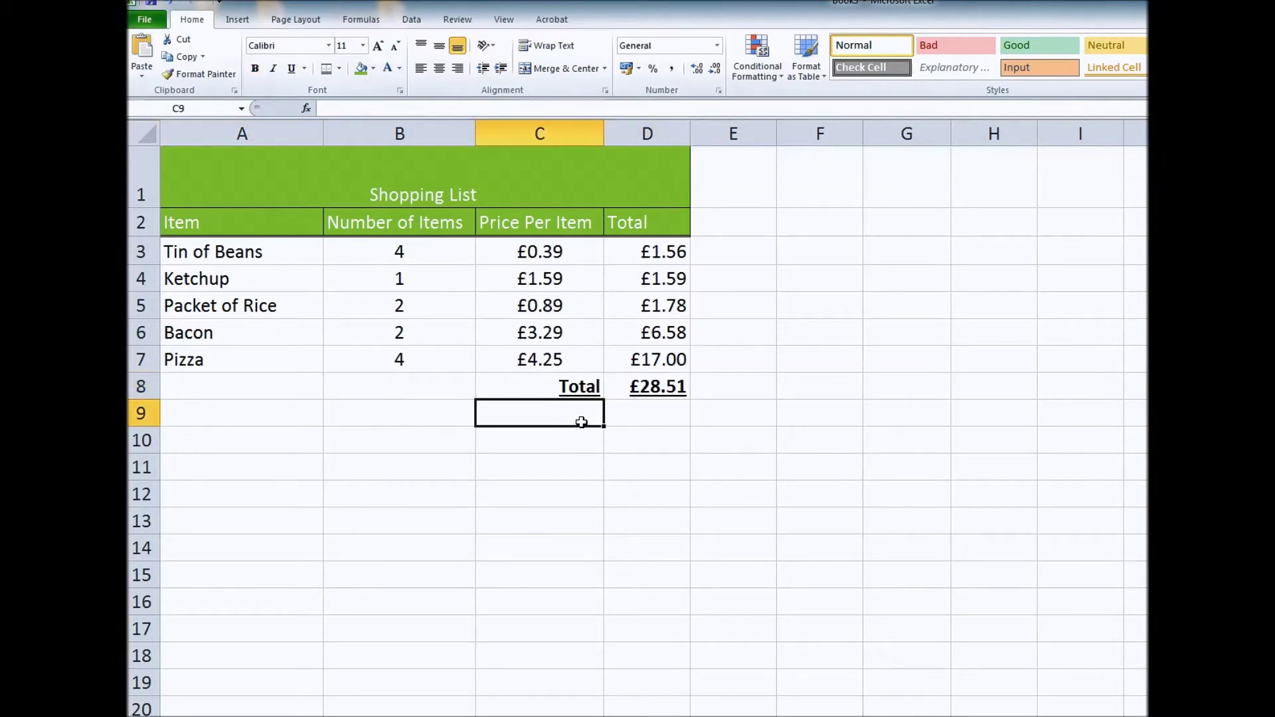
Step: Show the worksheet's formulas, and use Snipping Tool to capture and copy the Total column including the SUM formula
left_click(359, 20)
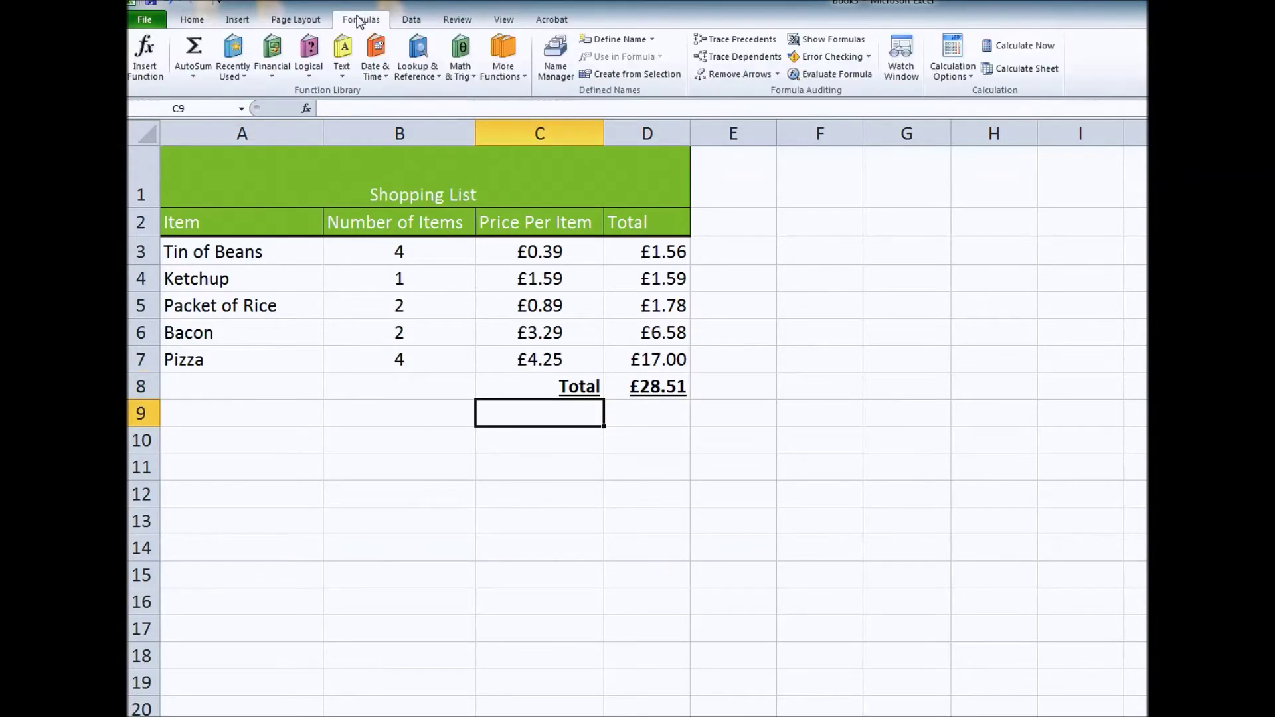
left_click(823, 40)
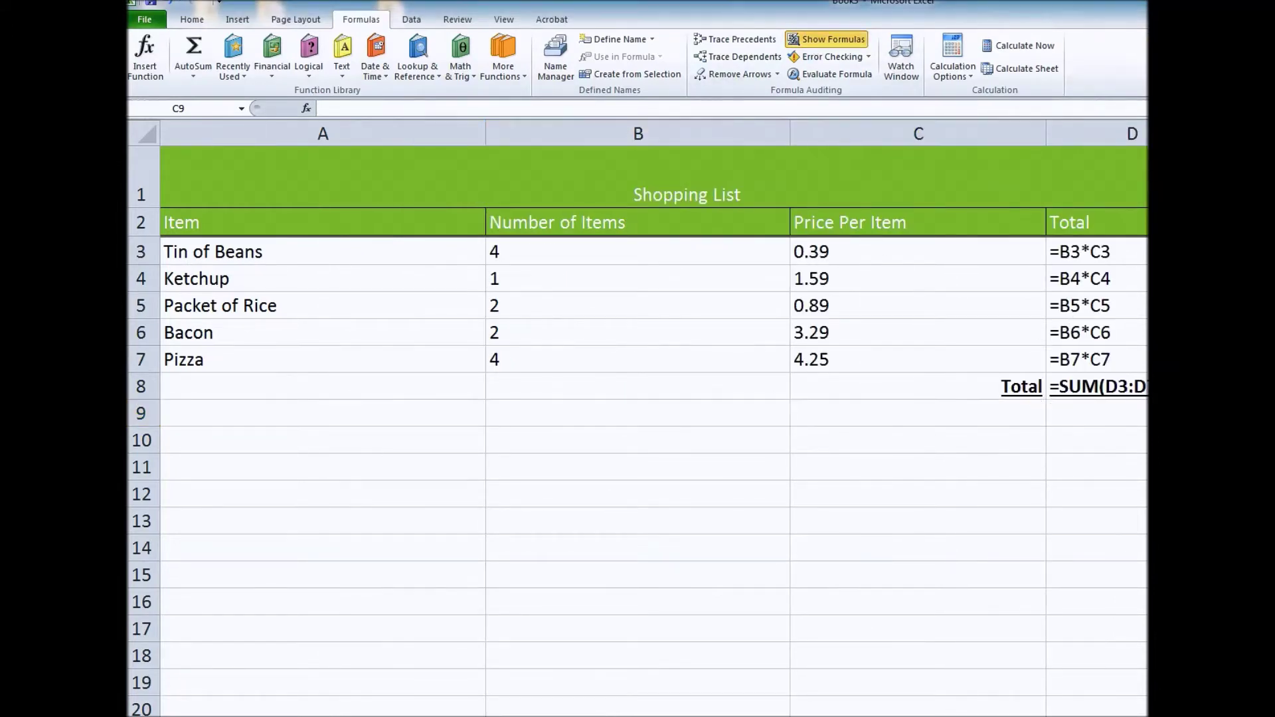
left_click(853, 59)
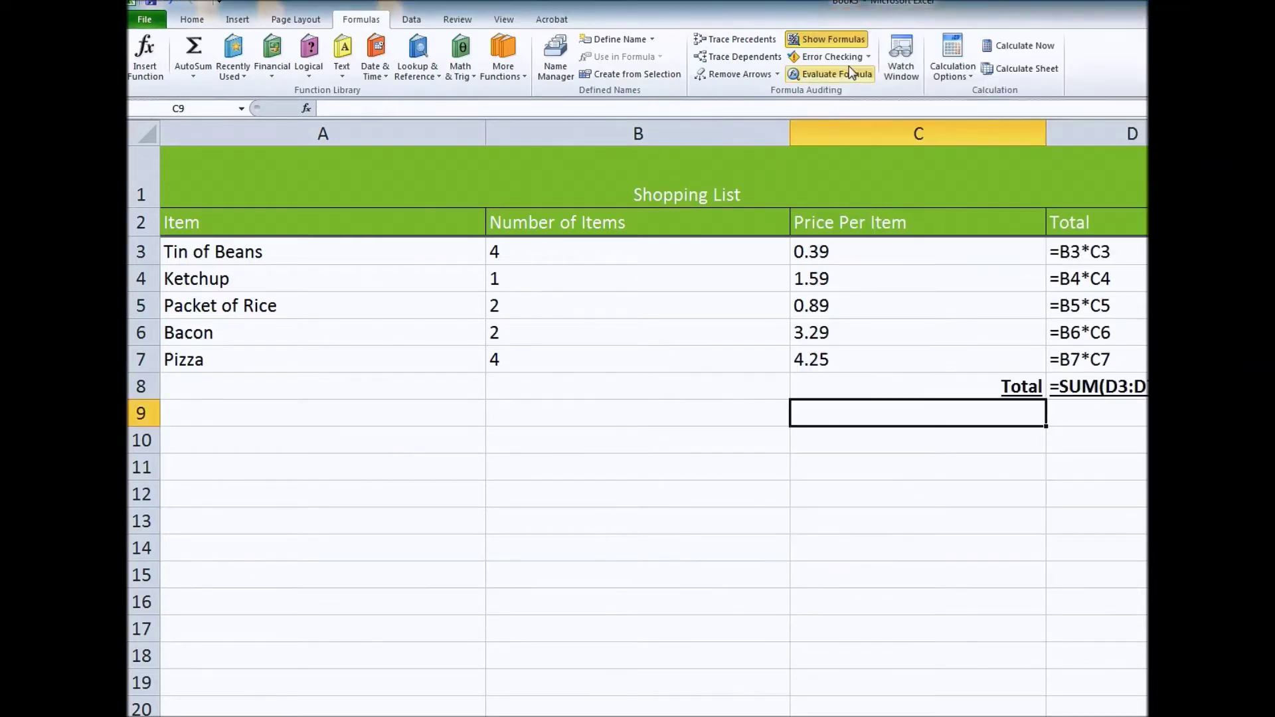
left_click_drag(893, 166, 1147, 455)
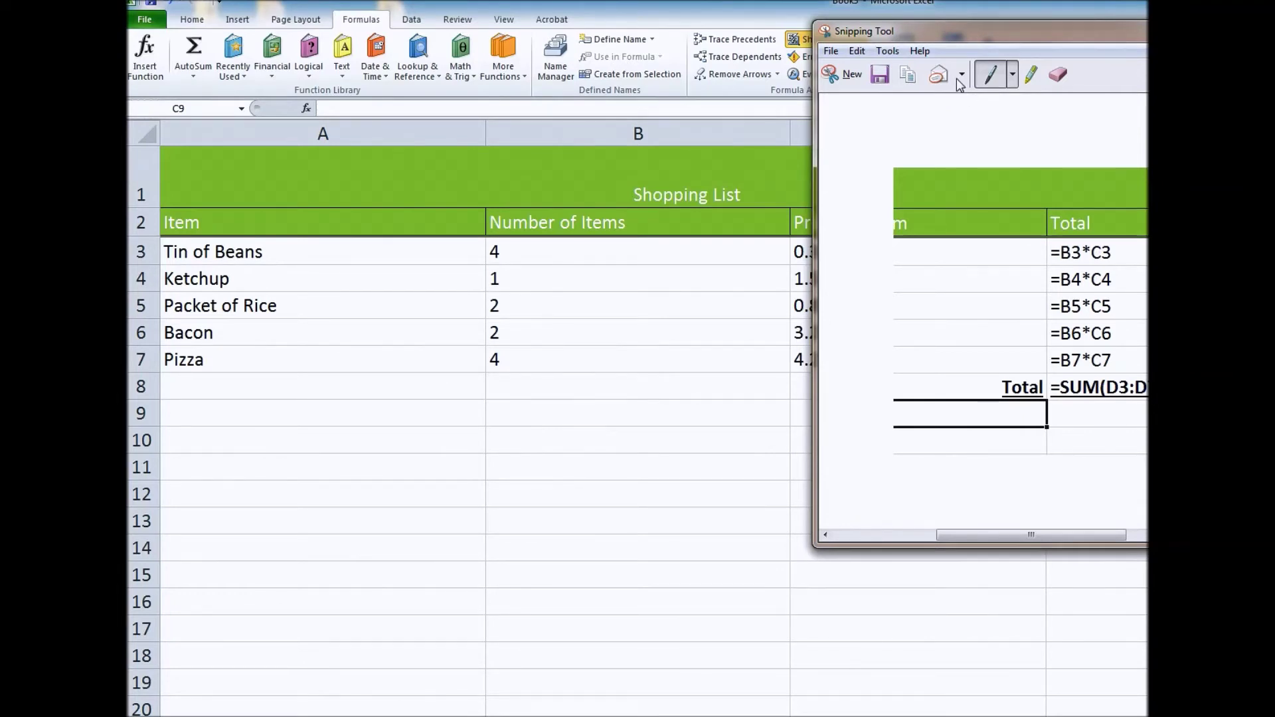
left_click(888, 50)
left_click(875, 70)
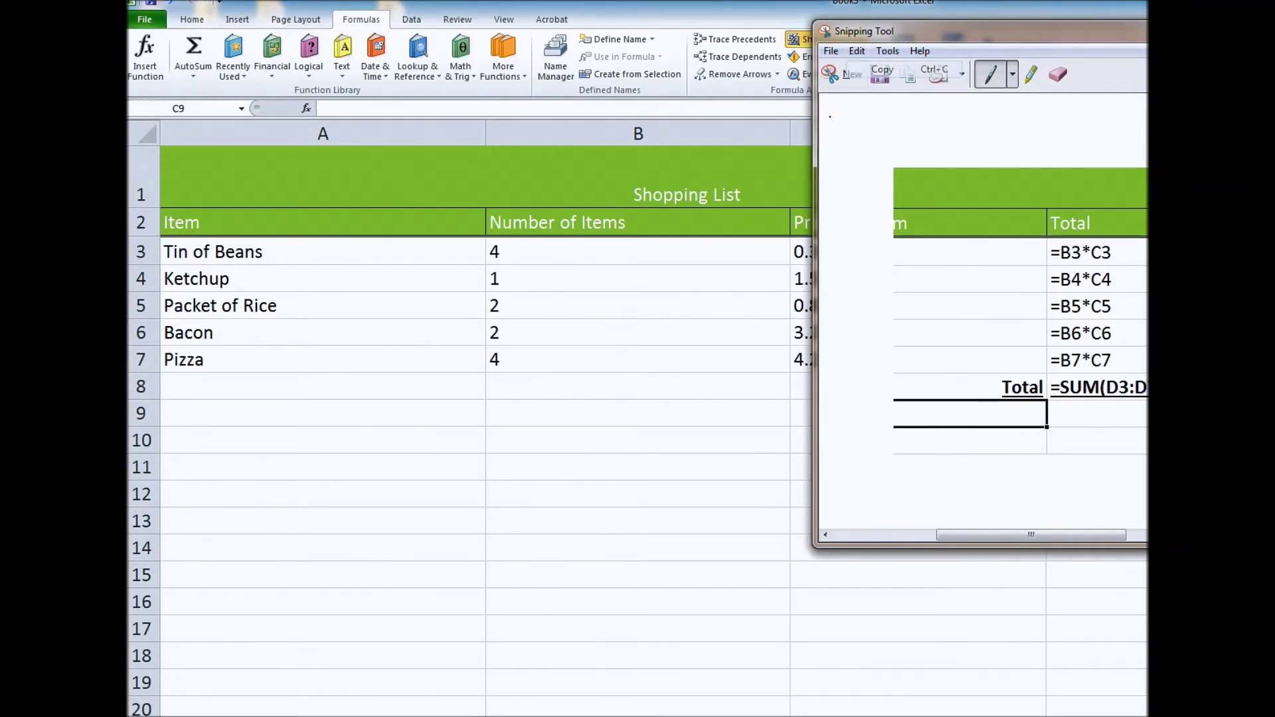
Step: Switch to PowerPoint and paste the snip into the placeholder under "Calculate the cost of the shopping" on the Use a simple Formula slide
key("alt+Tab")
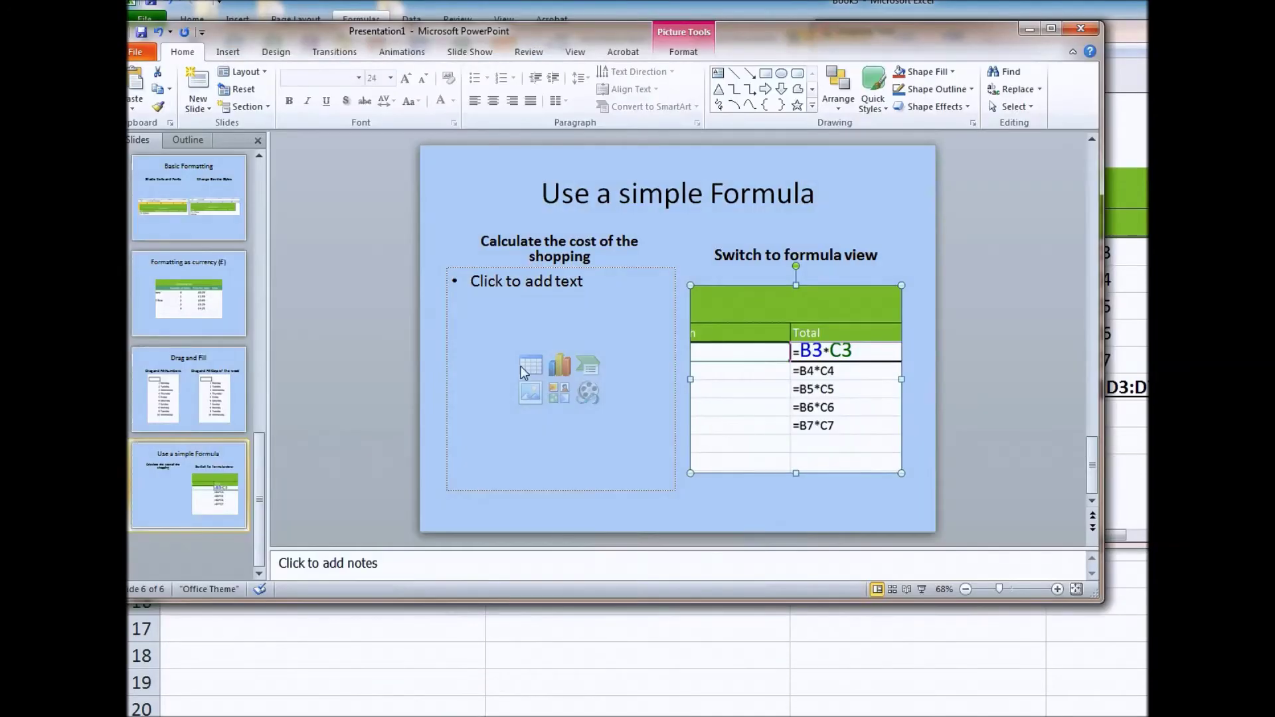
left_click(445, 316)
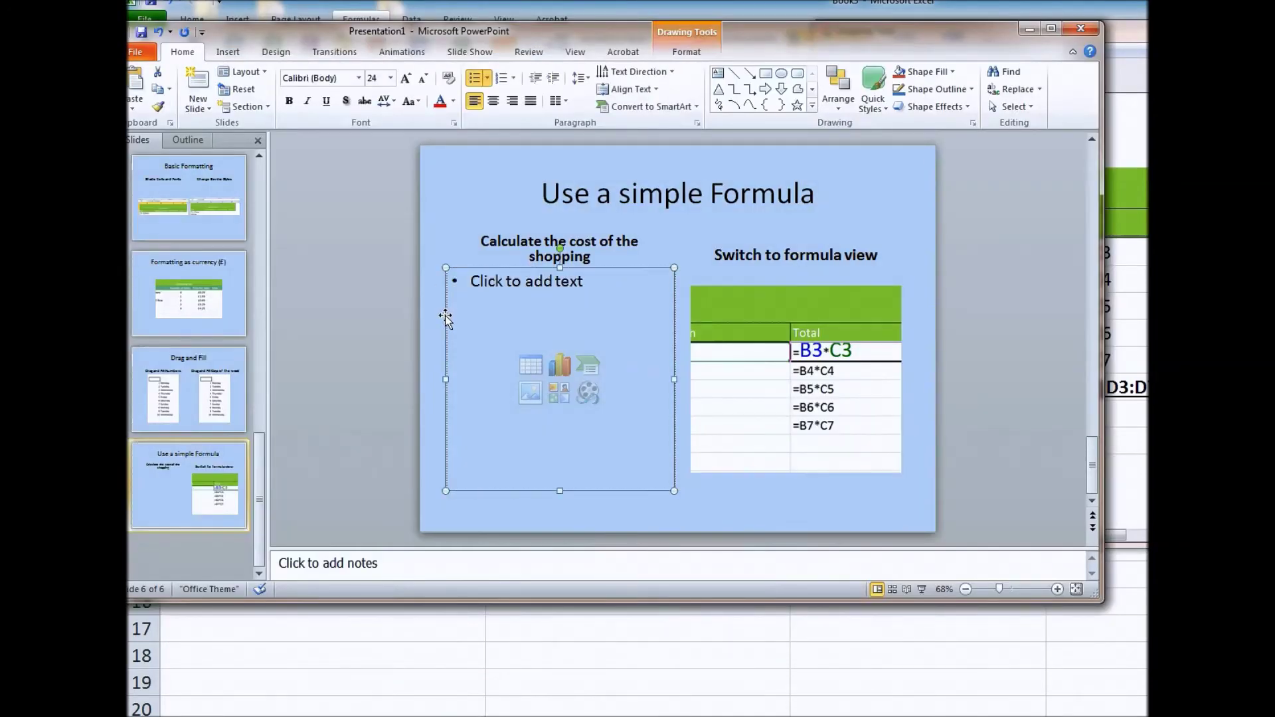
key("ctrl+v")
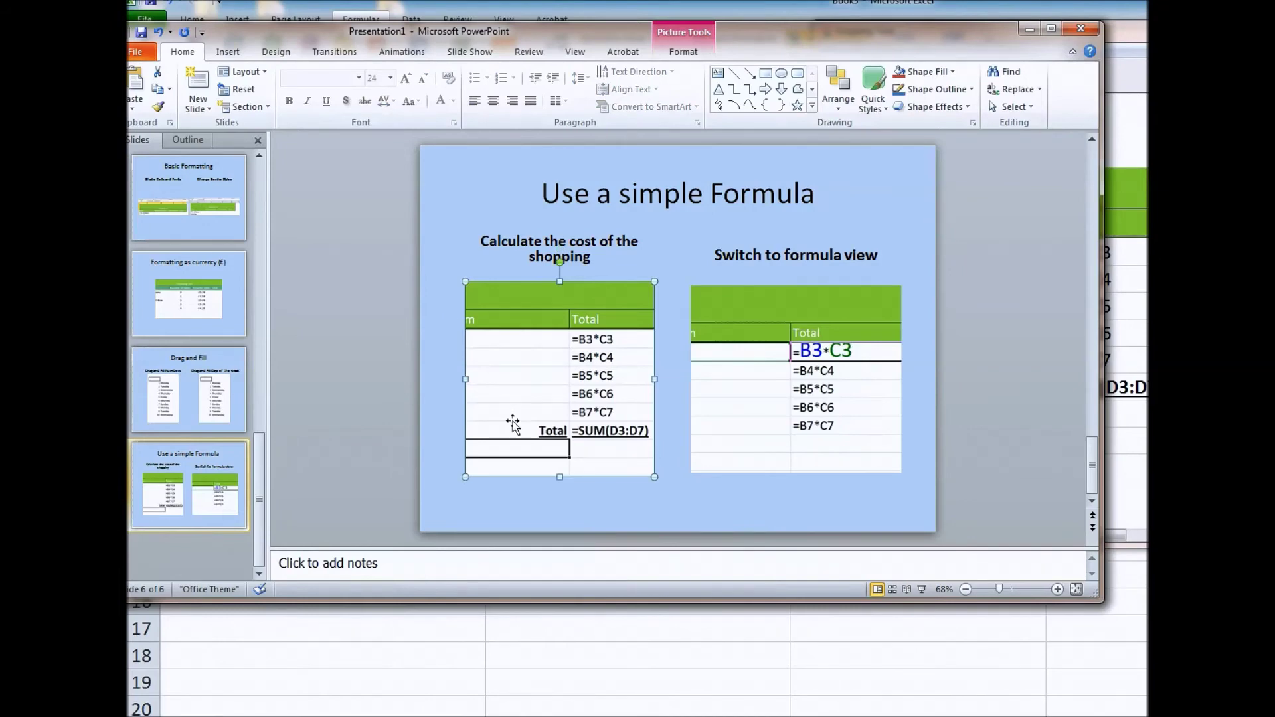
left_click(832, 515)
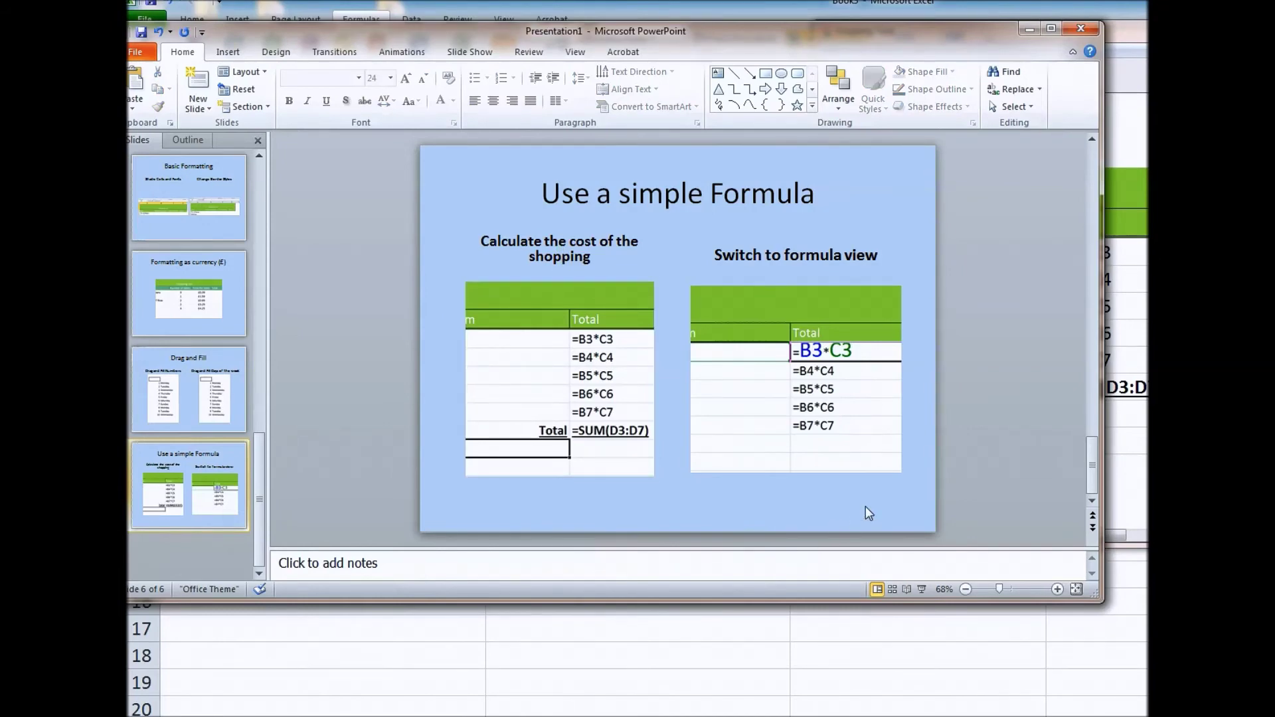